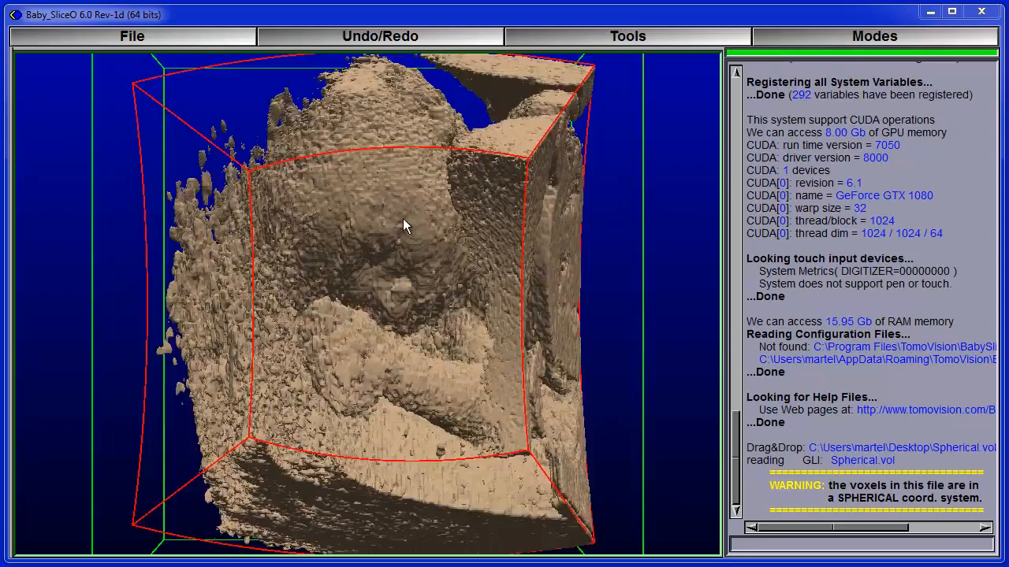
Step: Hide the original volume's red outline using the 3D Overlay tool, and close the tool
{"action": "left_click_drag", "start_coordinate": [275, 433], "coordinate": [307, 220]}
{"action": "left_click_drag", "start_coordinate": [675, 297], "coordinate": [394, 288]}
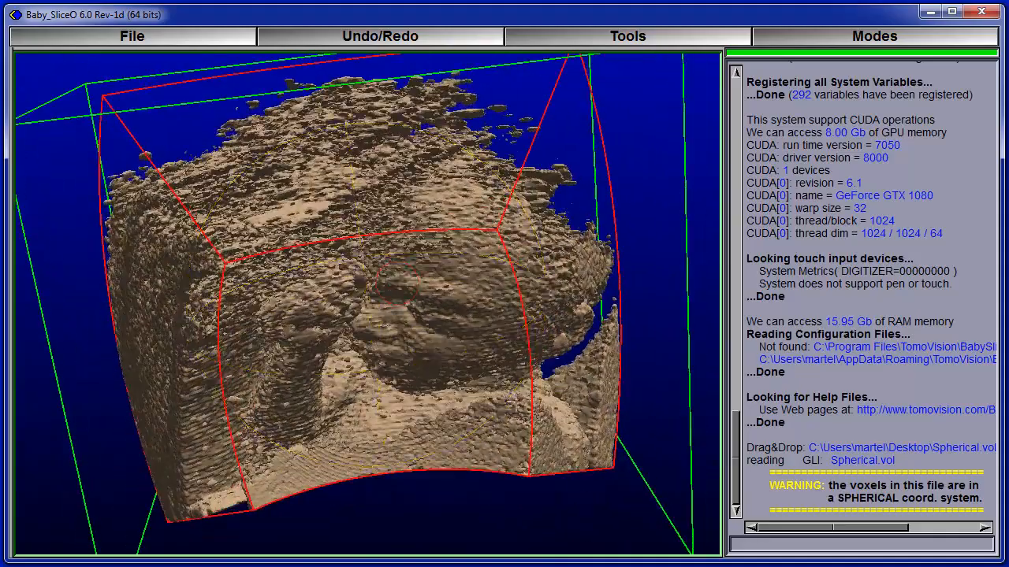
{"action": "left_click_drag", "start_coordinate": [579, 514], "coordinate": [567, 517]}
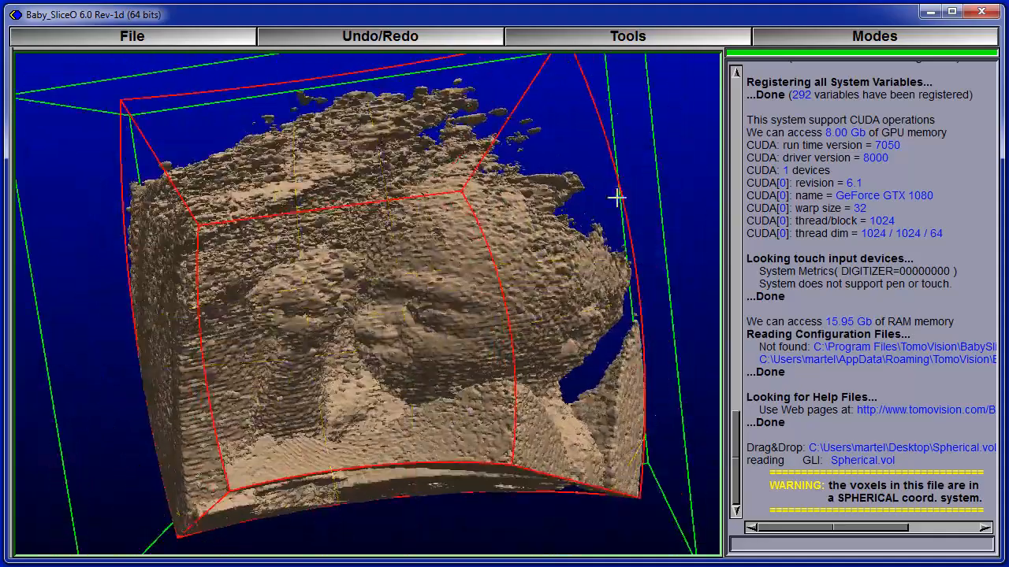
{"action": "left_click_drag", "start_coordinate": [50, 278], "coordinate": [56, 269]}
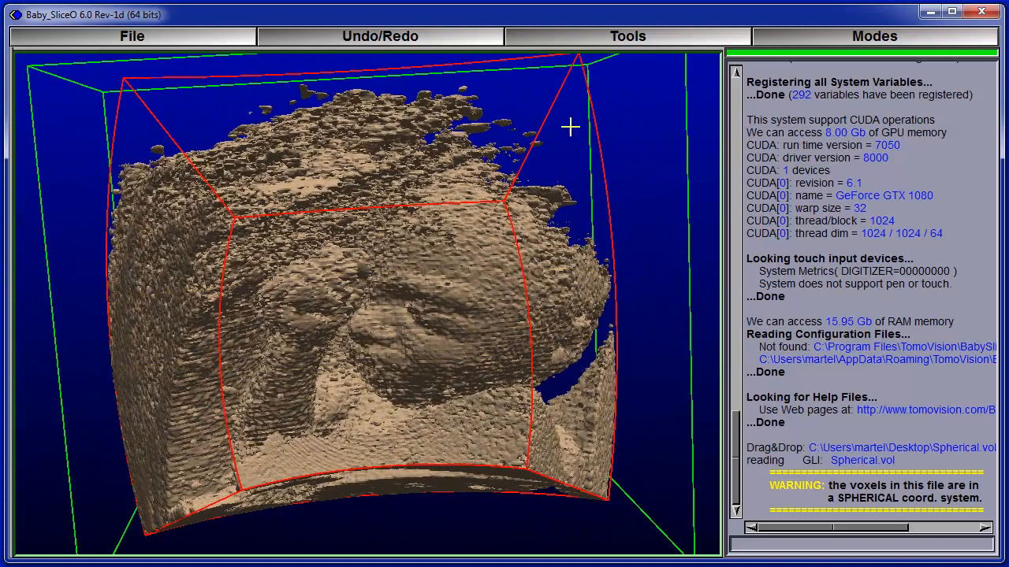
{"action": "left_click", "coordinate": [609, 38]}
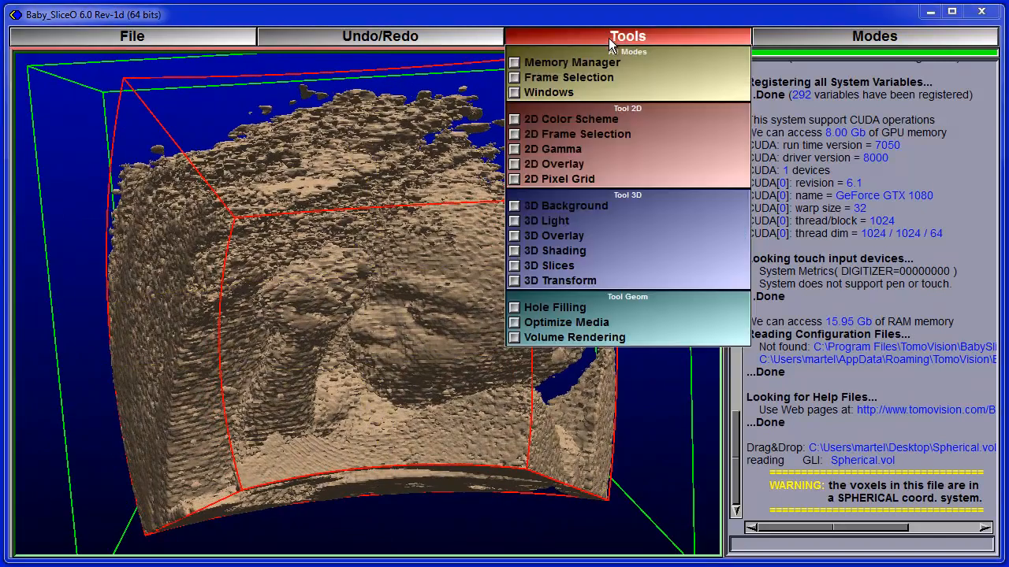
{"action": "left_click", "coordinate": [549, 235]}
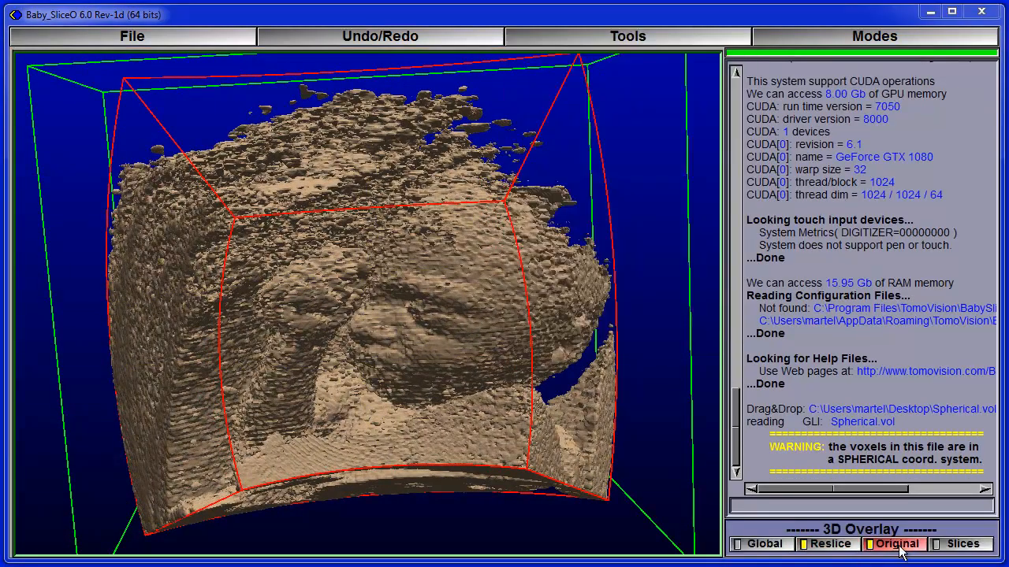
{"action": "left_click", "coordinate": [612, 42]}
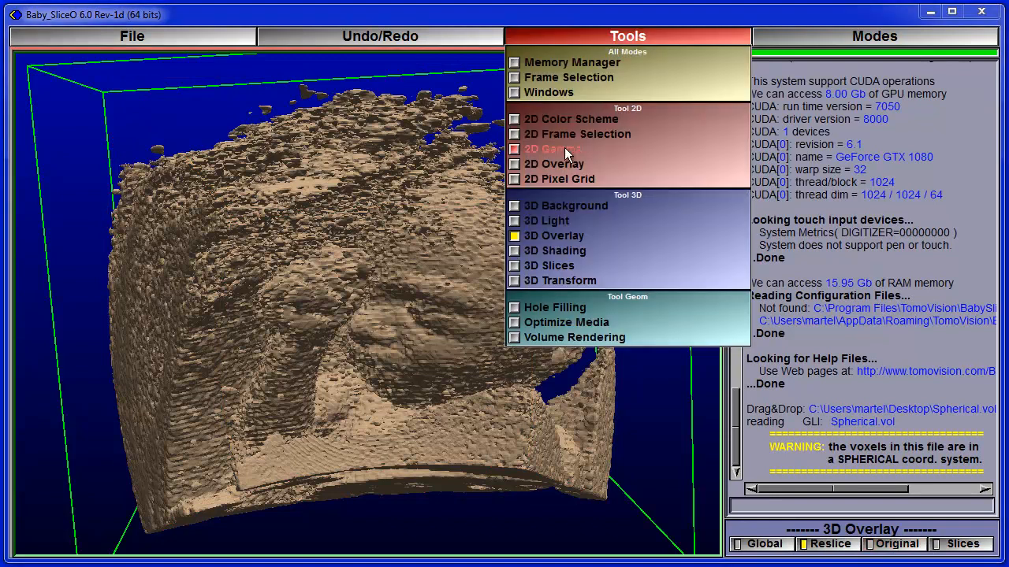
{"action": "left_click", "coordinate": [528, 234]}
Step: Smooth the volume in Filter mode with a radius of 4.60
{"action": "left_click", "coordinate": [867, 37]}
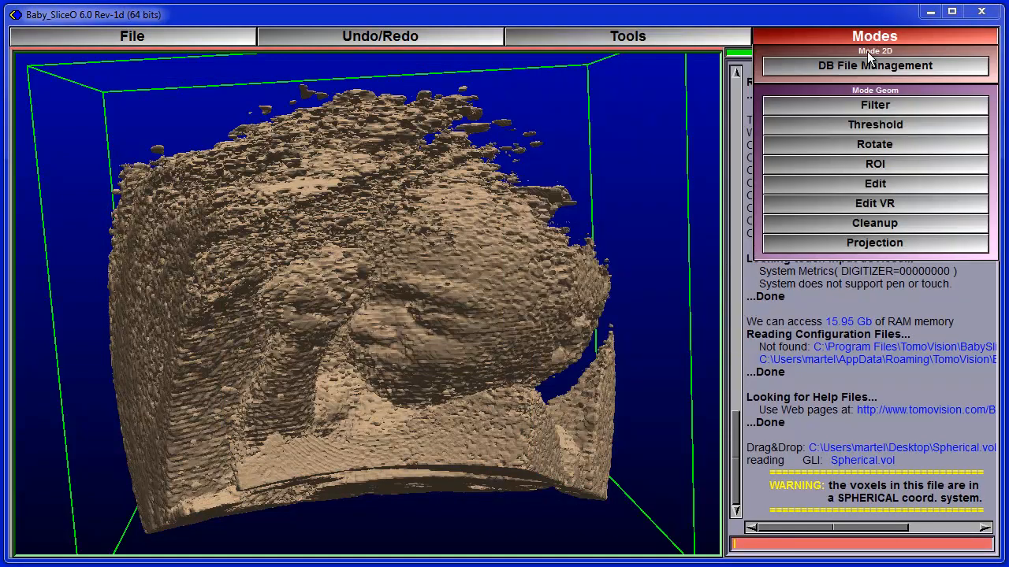
{"action": "left_click", "coordinate": [858, 104]}
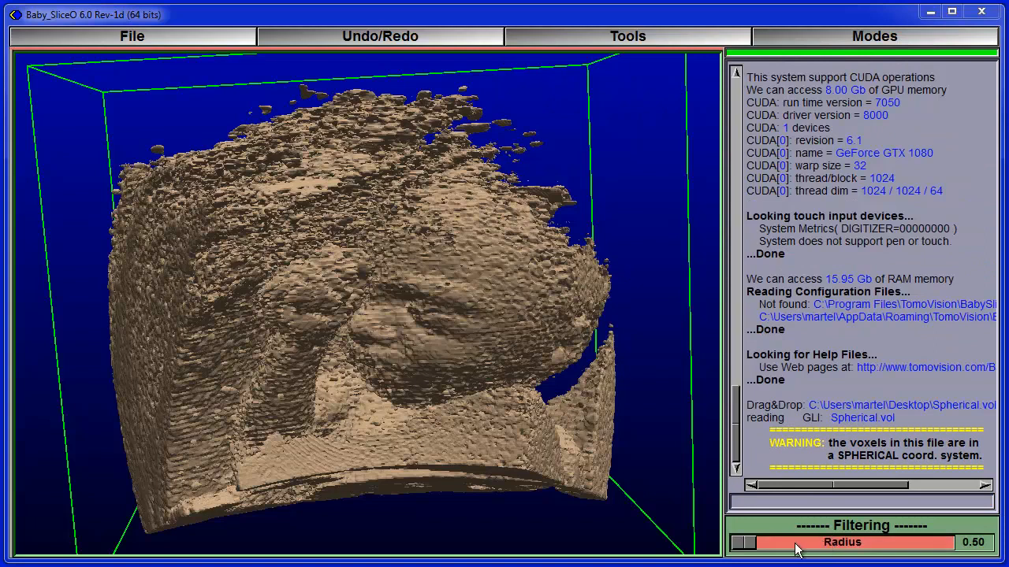
{"action": "left_click_drag", "start_coordinate": [804, 549], "coordinate": [846, 545]}
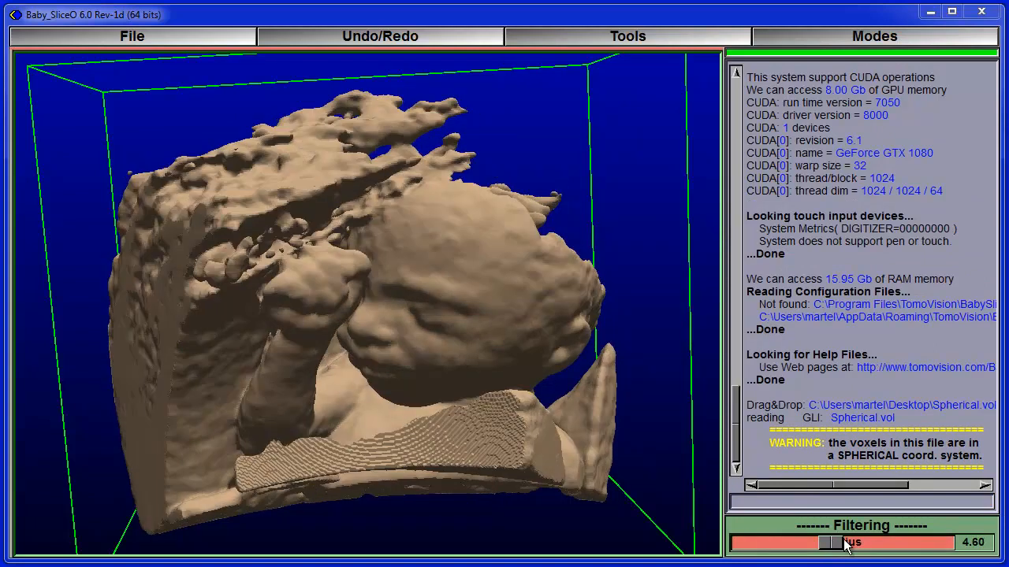
{"action": "left_click_drag", "start_coordinate": [108, 396], "coordinate": [585, 338]}
{"action": "left_click_drag", "start_coordinate": [660, 354], "coordinate": [583, 276]}
{"action": "left_click_drag", "start_coordinate": [229, 148], "coordinate": [233, 167]}
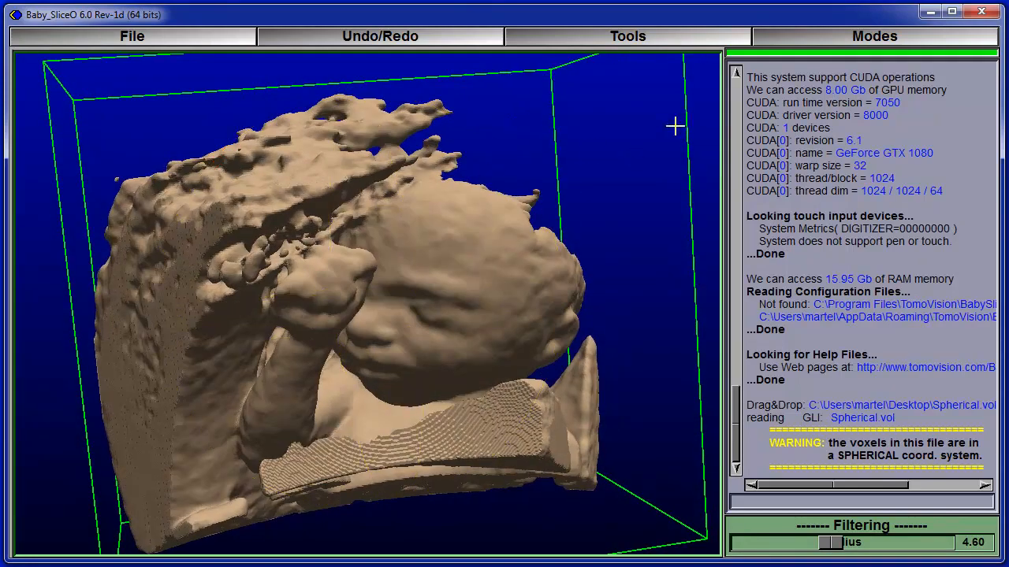
Step: Set the surface threshold to 65 in Threshold mode and check the model from several sides
{"action": "left_click", "coordinate": [805, 36]}
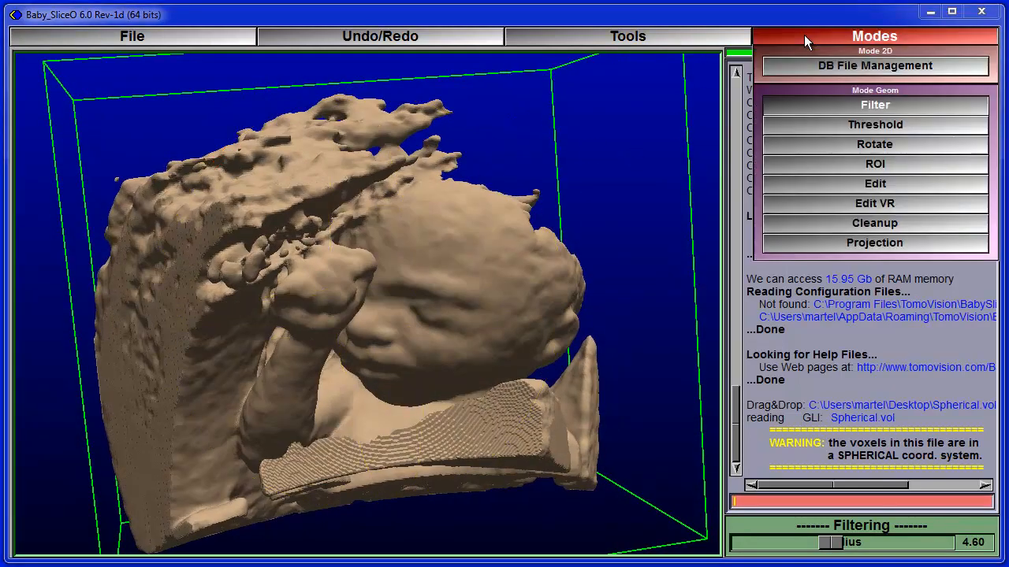
{"action": "left_click", "coordinate": [836, 124]}
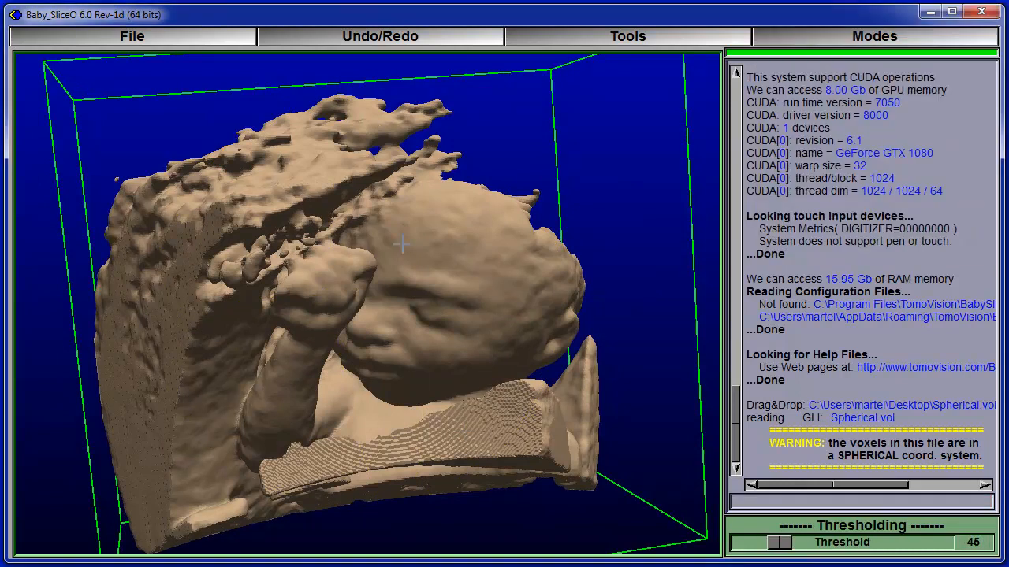
{"action": "mouse_move", "coordinate": [780, 543]}
{"action": "left_mouse_down"}
{"action": "mouse_move", "coordinate": [849, 546]}
{"action": "mouse_move", "coordinate": [765, 543]}
{"action": "mouse_move", "coordinate": [817, 544]}
{"action": "mouse_move", "coordinate": [798, 542]}
{"action": "left_mouse_up"}
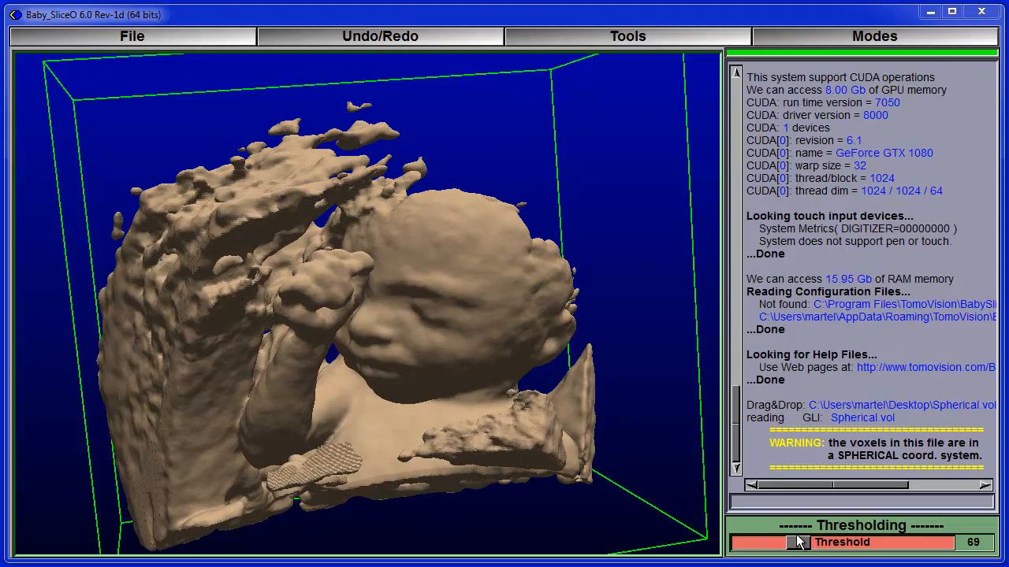
{"action": "middle_click_drag", "start_coordinate": [342, 516], "coordinate": [451, 204]}
{"action": "middle_click_drag", "start_coordinate": [184, 177], "coordinate": [133, 197]}
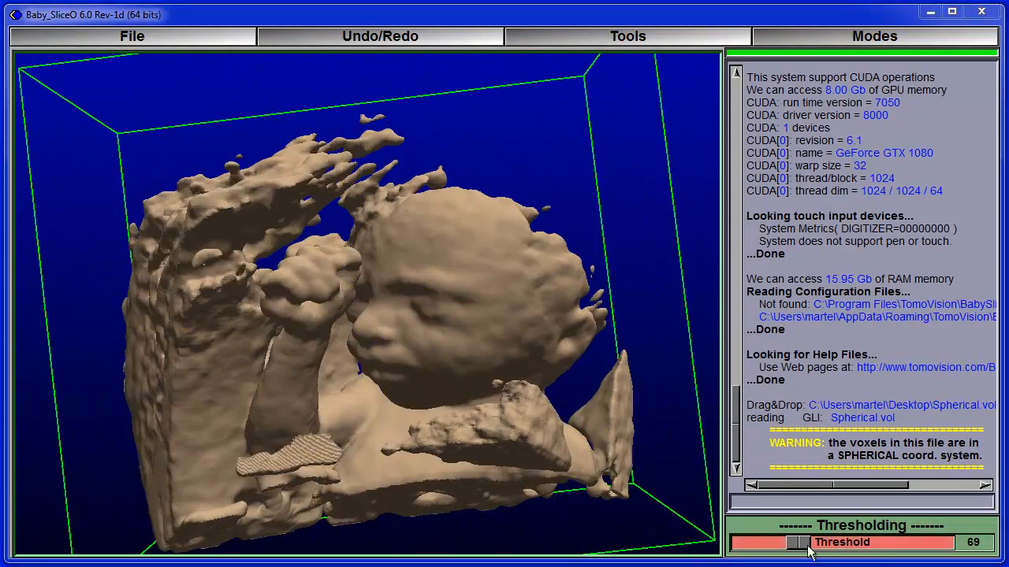
{"action": "mouse_move", "coordinate": [799, 545]}
{"action": "left_mouse_down"}
{"action": "mouse_move", "coordinate": [810, 545]}
{"action": "mouse_move", "coordinate": [796, 541]}
{"action": "left_mouse_up"}
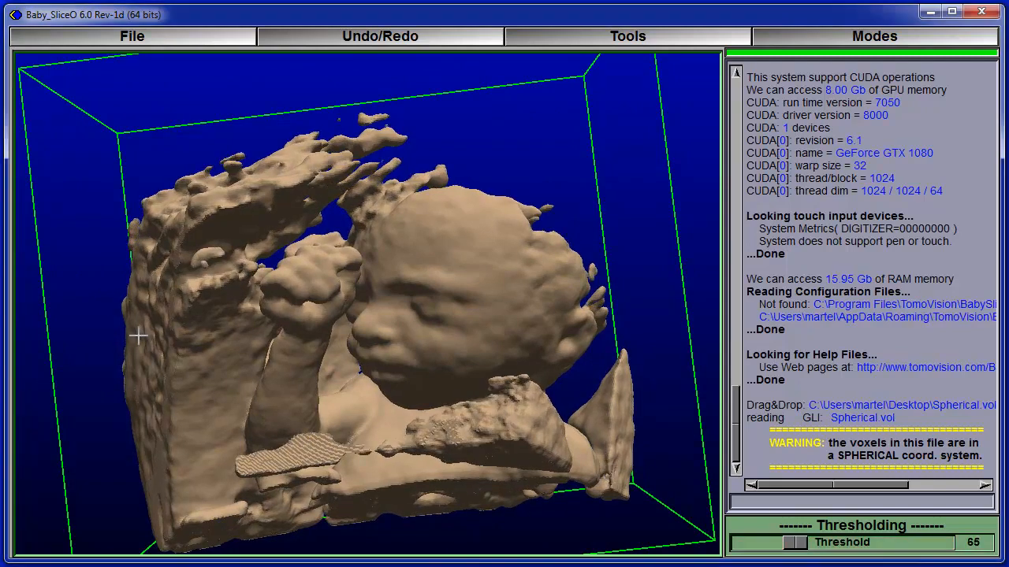
{"action": "middle_click_drag", "start_coordinate": [158, 331], "coordinate": [171, 323]}
{"action": "mouse_move", "coordinate": [684, 197]}
{"action": "middle_mouse_down"}
{"action": "mouse_move", "coordinate": [541, 231]}
{"action": "mouse_move", "coordinate": [570, 173]}
{"action": "mouse_move", "coordinate": [636, 208]}
{"action": "mouse_move", "coordinate": [588, 201]}
{"action": "middle_mouse_up"}
{"action": "middle_click_drag", "start_coordinate": [664, 226], "coordinate": [457, 406]}
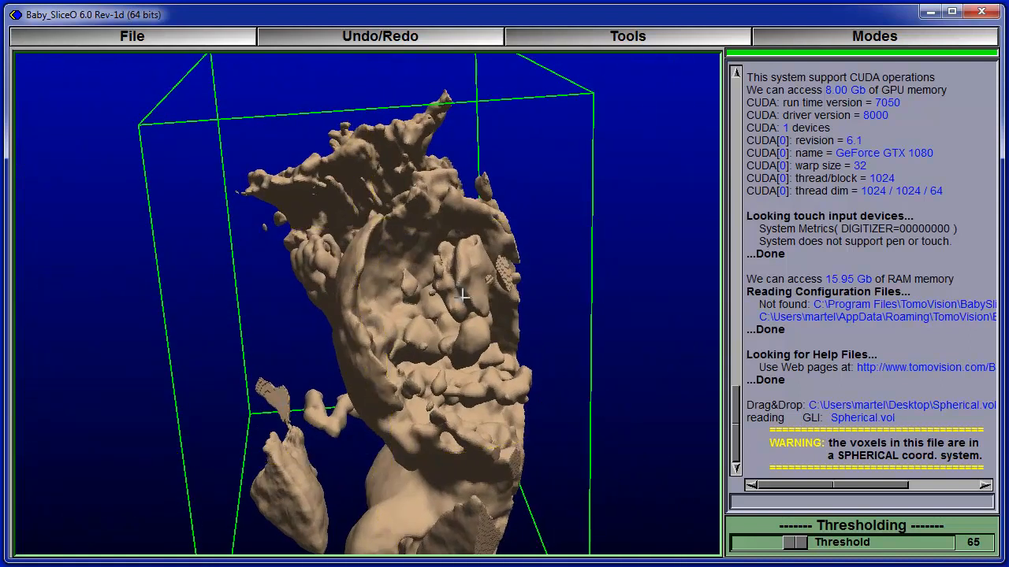
{"action": "mouse_move", "coordinate": [227, 382]}
{"action": "middle_mouse_down"}
{"action": "mouse_move", "coordinate": [149, 374]}
{"action": "mouse_move", "coordinate": [412, 261]}
{"action": "mouse_move", "coordinate": [523, 288]}
{"action": "mouse_move", "coordinate": [460, 373]}
{"action": "mouse_move", "coordinate": [603, 266]}
{"action": "middle_mouse_up"}
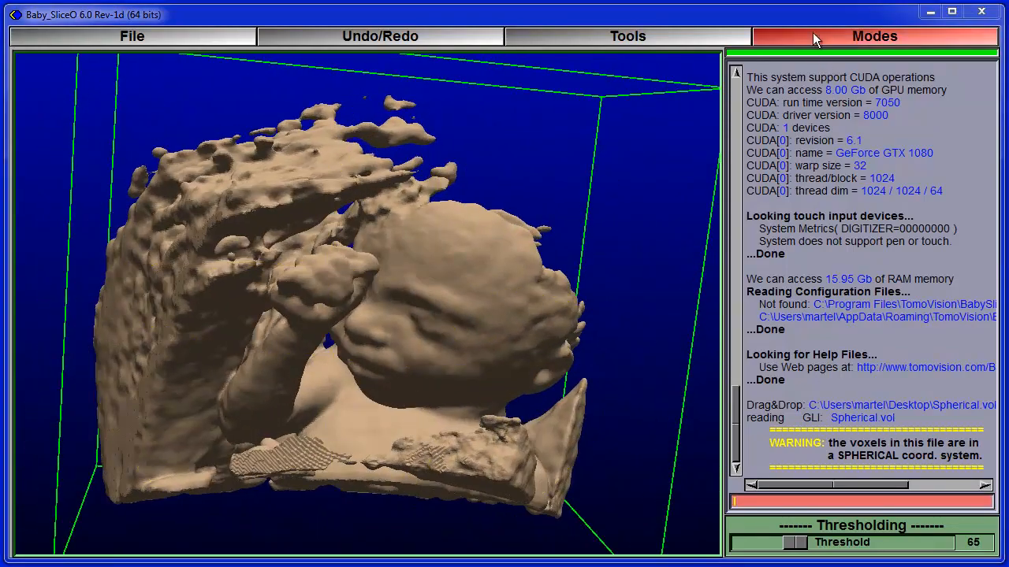
Step: In Cleanup mode, select the main baby surface, delete all unselected surfaces, and select the remaining main surface again
{"action": "left_click", "coordinate": [815, 36]}
{"action": "left_click", "coordinate": [846, 225]}
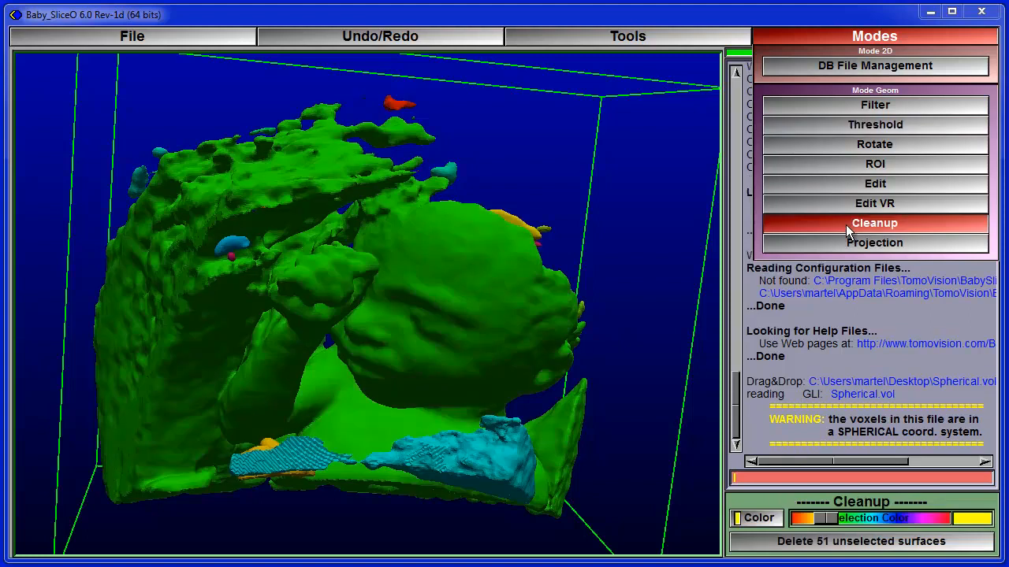
{"action": "middle_click_drag", "start_coordinate": [642, 372], "coordinate": [474, 307]}
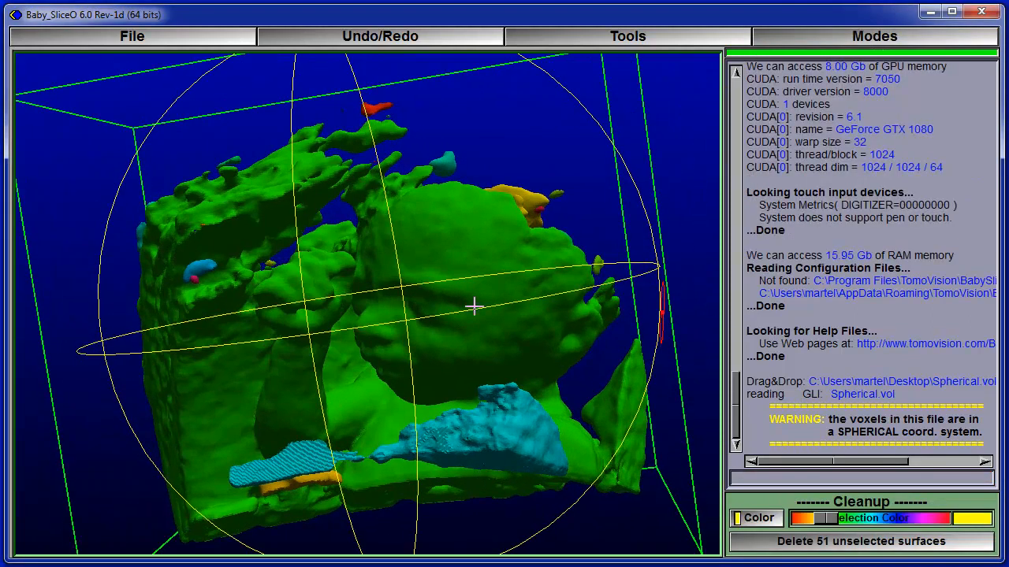
{"action": "left_click", "coordinate": [447, 255]}
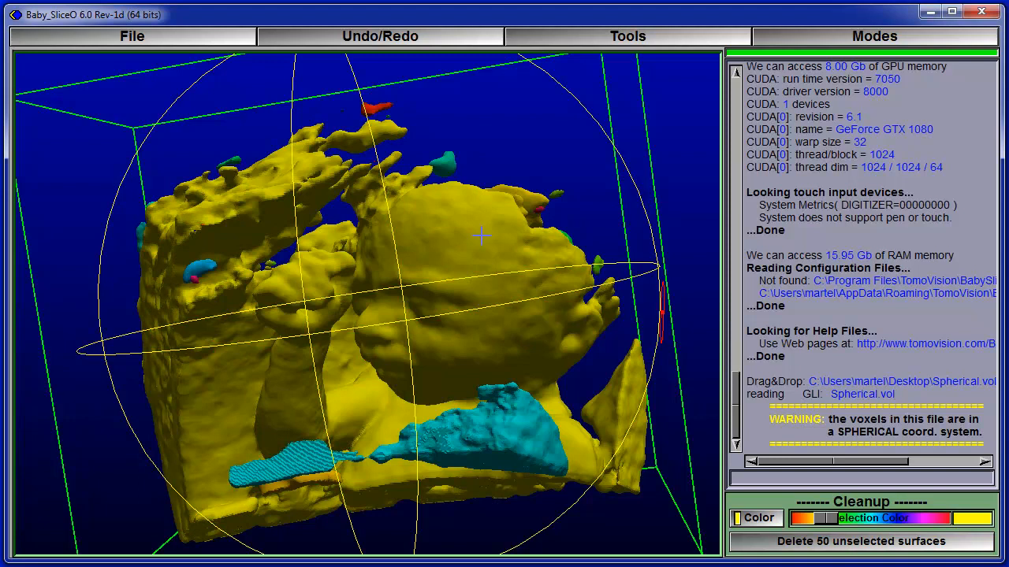
{"action": "left_click", "coordinate": [835, 542]}
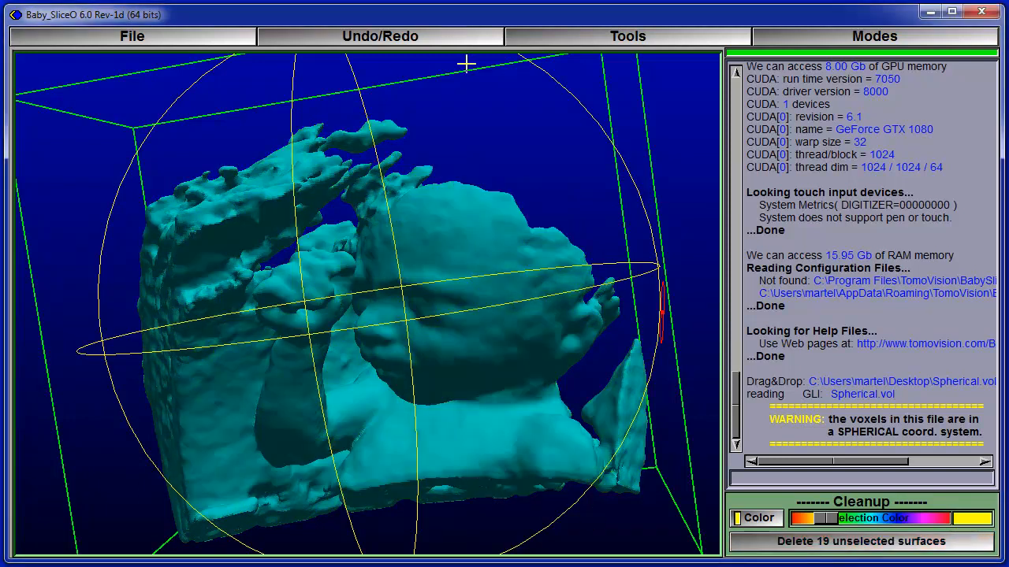
{"action": "middle_click_drag", "start_coordinate": [641, 139], "coordinate": [275, 346]}
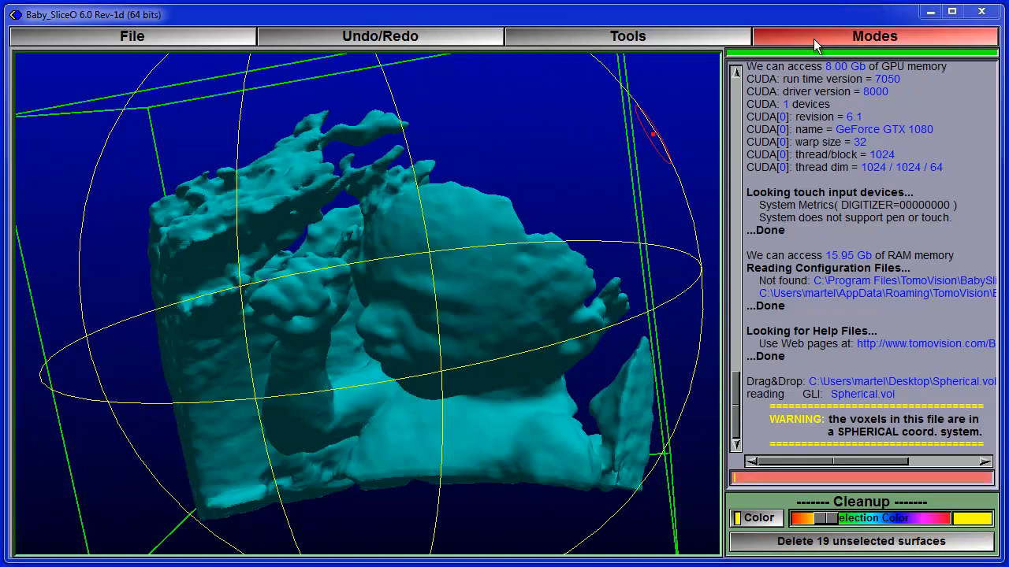
{"action": "left_click", "coordinate": [182, 380]}
{"action": "middle_click_drag", "start_coordinate": [169, 378], "coordinate": [598, 179]}
{"action": "middle_click_drag", "start_coordinate": [307, 528], "coordinate": [349, 451]}
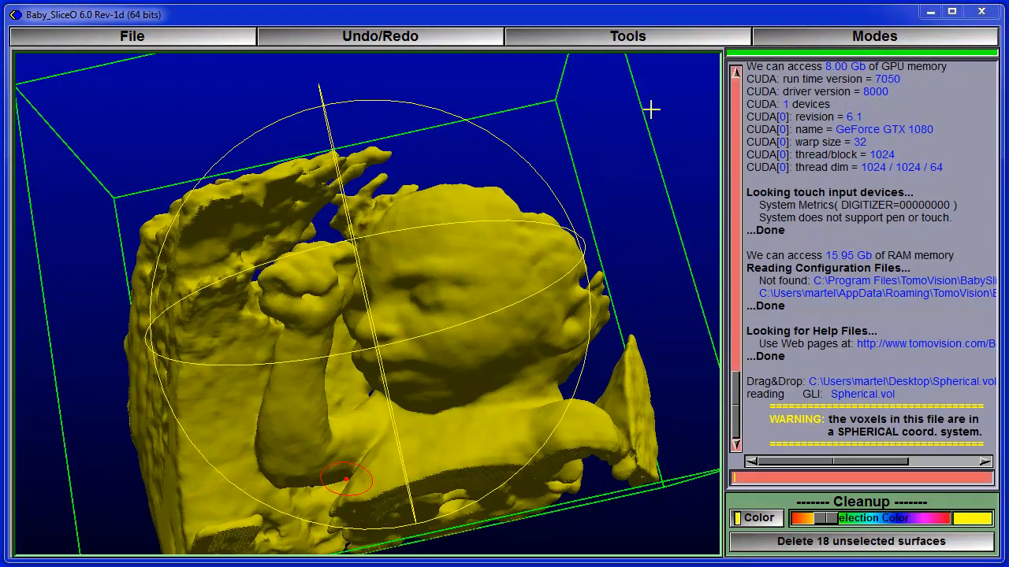
Step: Switch to Edit mode and increase the brush size to 33.0
{"action": "left_click", "coordinate": [801, 40]}
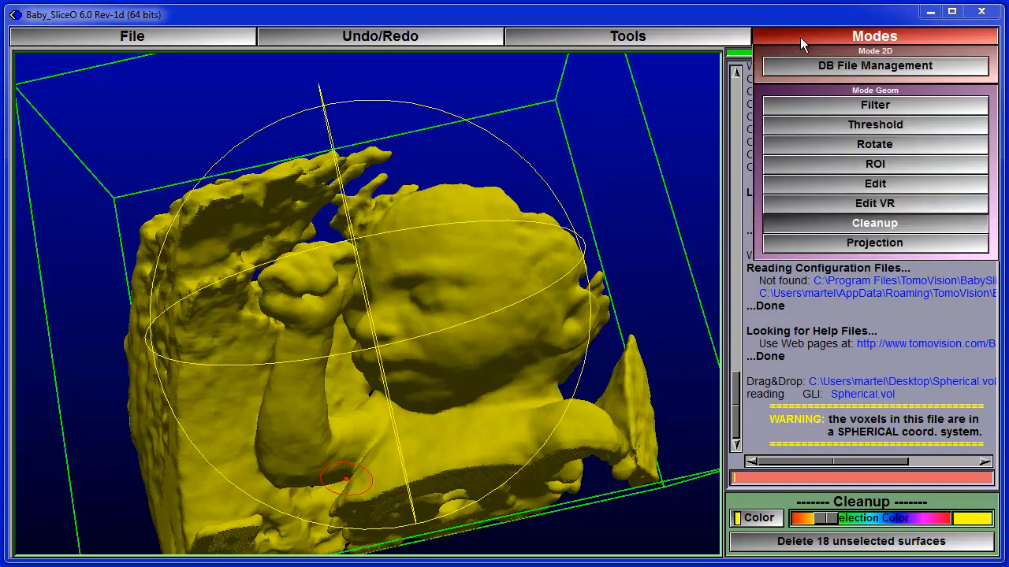
{"action": "left_click", "coordinate": [851, 185]}
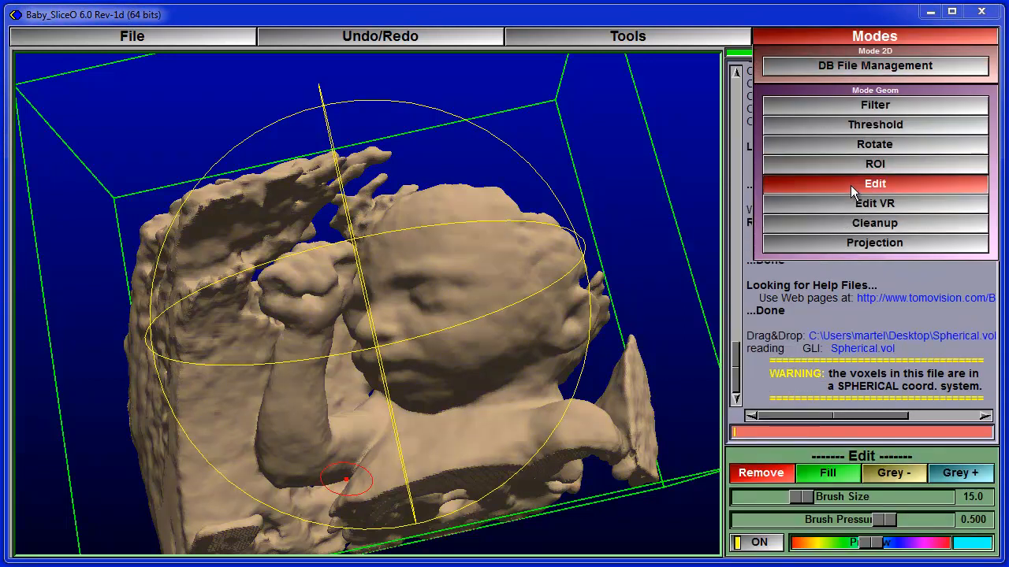
{"action": "left_click_drag", "start_coordinate": [55, 324], "coordinate": [89, 223]}
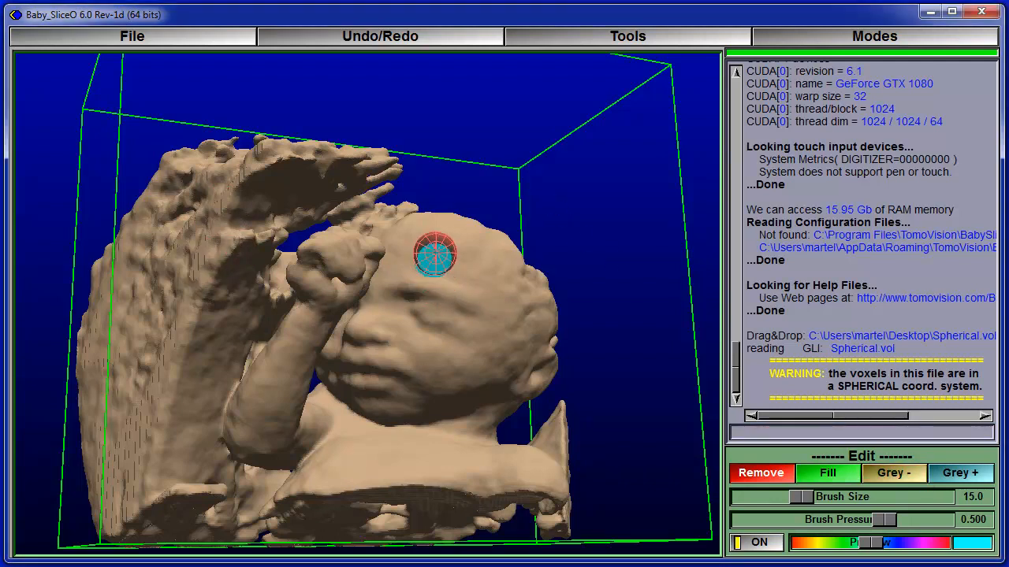
{"action": "left_click_drag", "start_coordinate": [634, 205], "coordinate": [589, 197]}
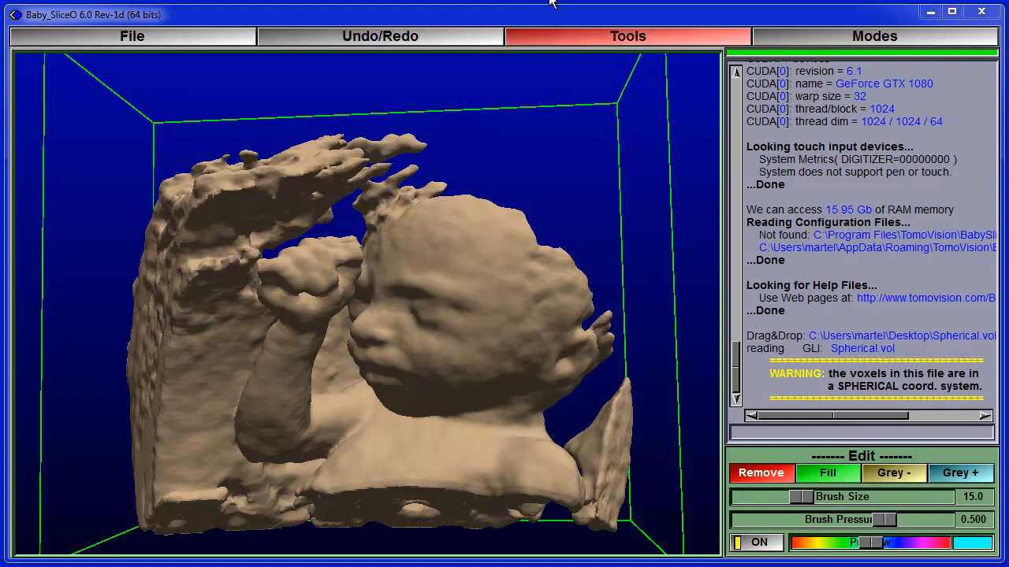
{"action": "scroll", "coordinate": [495, 257], "scroll_direction": "up", "scroll_amount": 18}
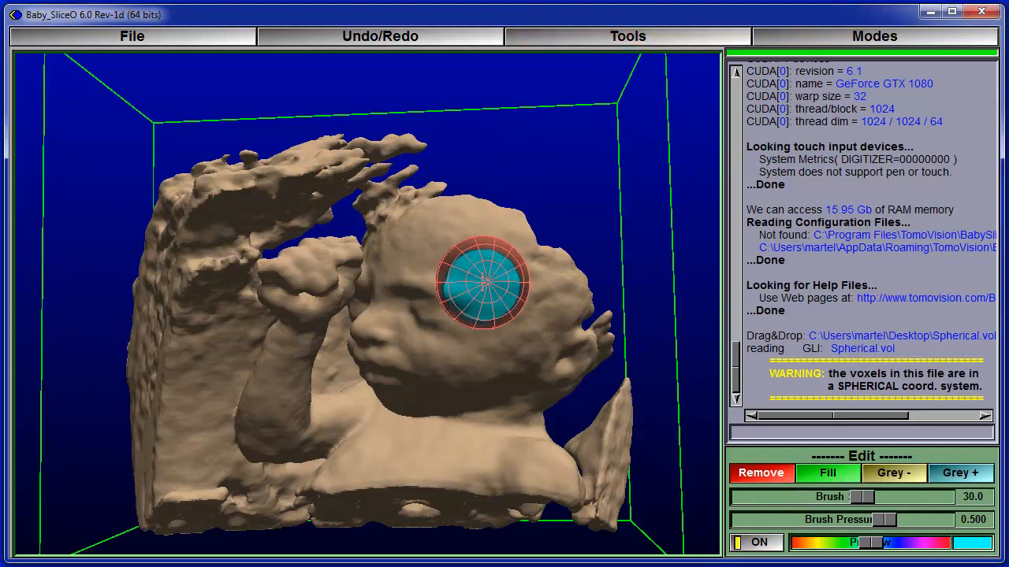
Step: Vary the brush pressure between 0.100 and 1.000 with the brush over the baby's head, and finish at 1.000
{"action": "scroll", "coordinate": [475, 283], "scroll_direction": "up", "scroll_amount": 10, "text": "ctrl"}
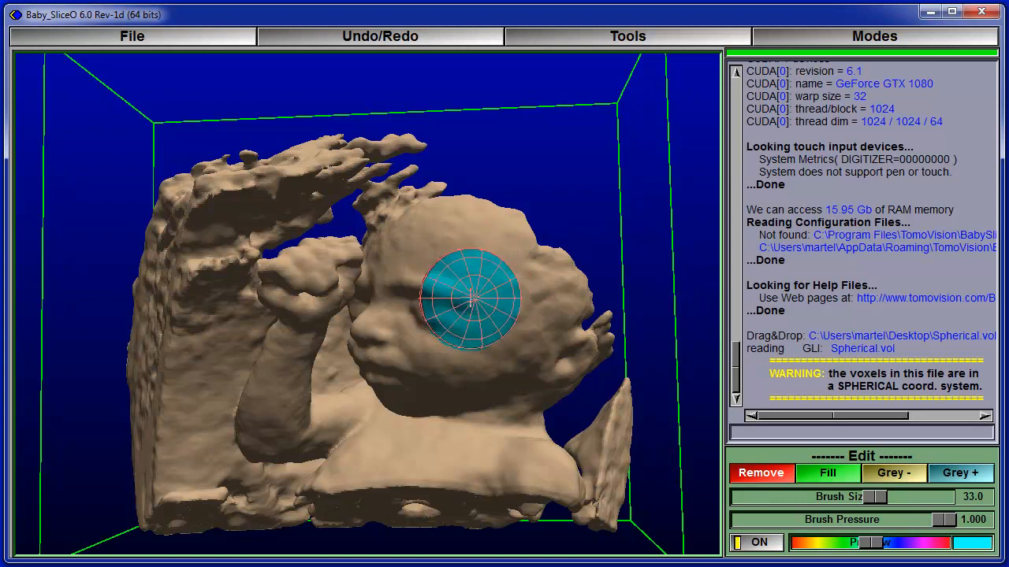
{"action": "scroll", "coordinate": [486, 290], "scroll_direction": "down", "scroll_amount": 8}
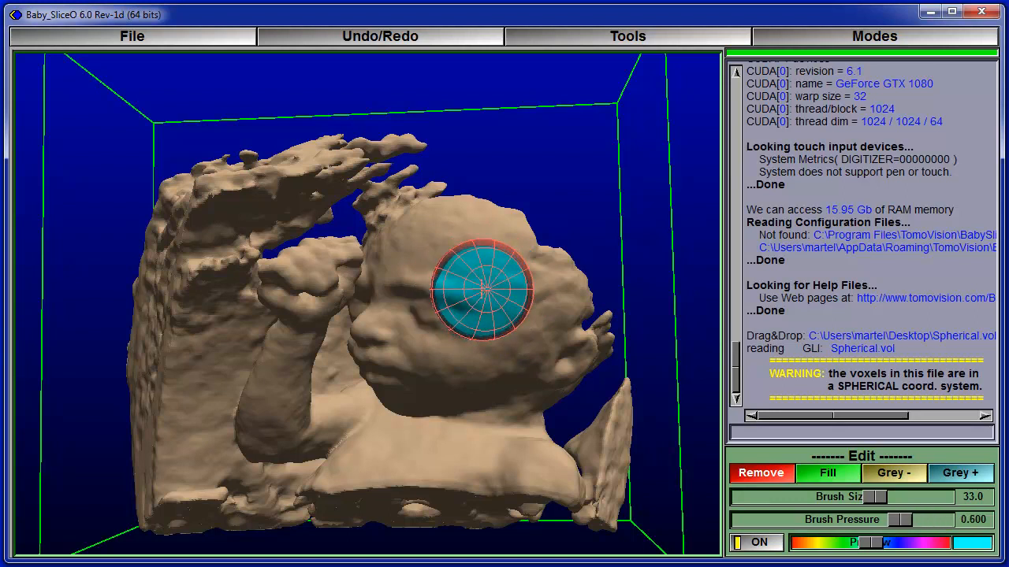
{"action": "scroll", "coordinate": [485, 290], "scroll_direction": "down", "scroll_amount": 1}
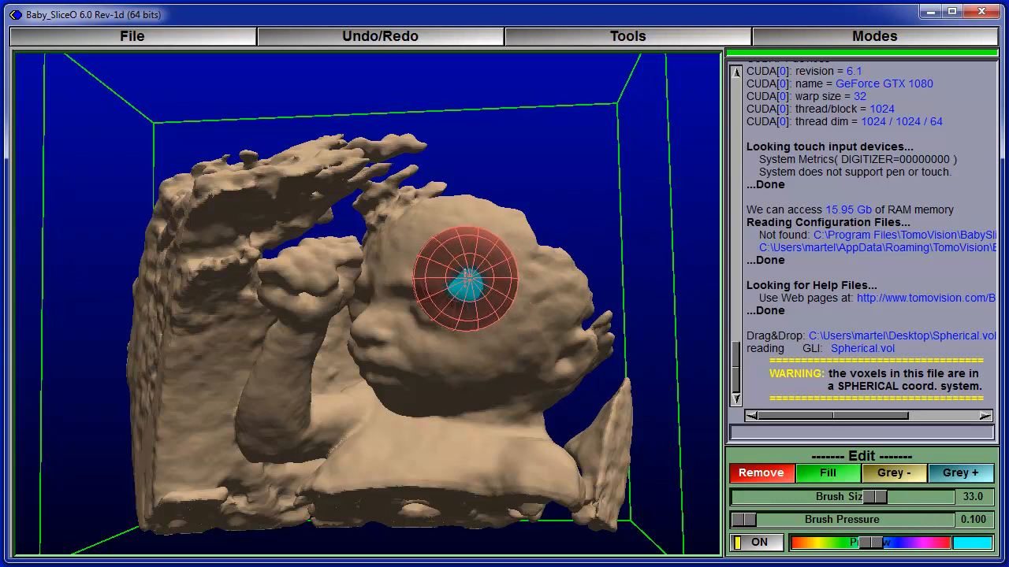
{"action": "scroll", "coordinate": [483, 281], "scroll_direction": "up", "scroll_amount": 7}
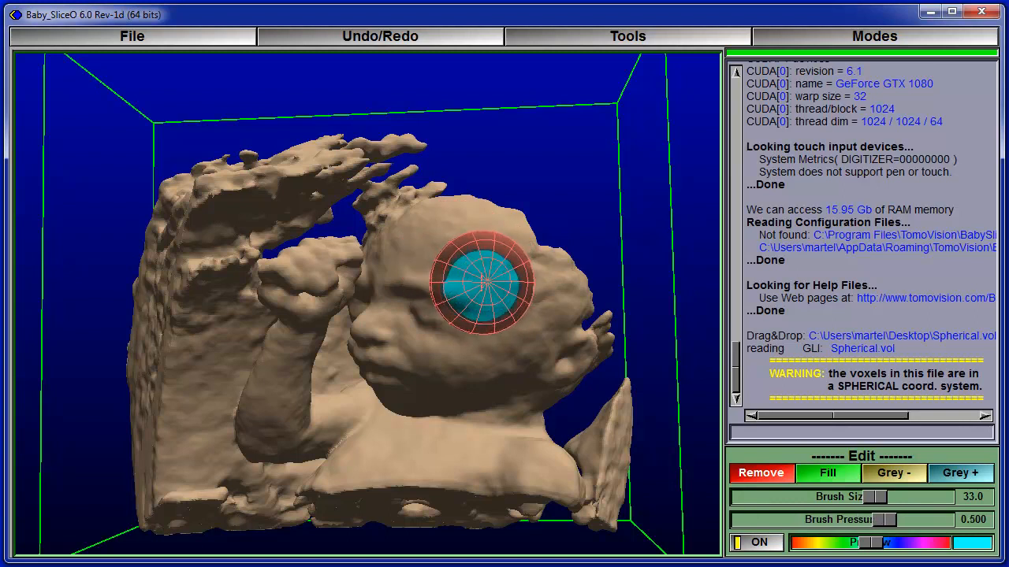
{"action": "scroll", "coordinate": [478, 283], "scroll_direction": "up", "scroll_amount": 1}
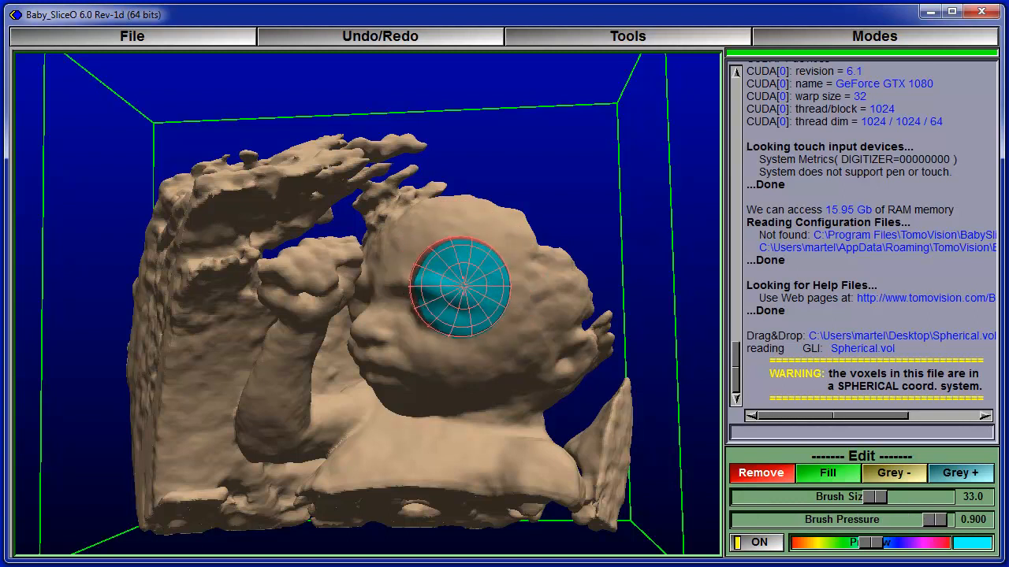
{"action": "scroll", "coordinate": [467, 284], "scroll_direction": "down", "scroll_amount": 8}
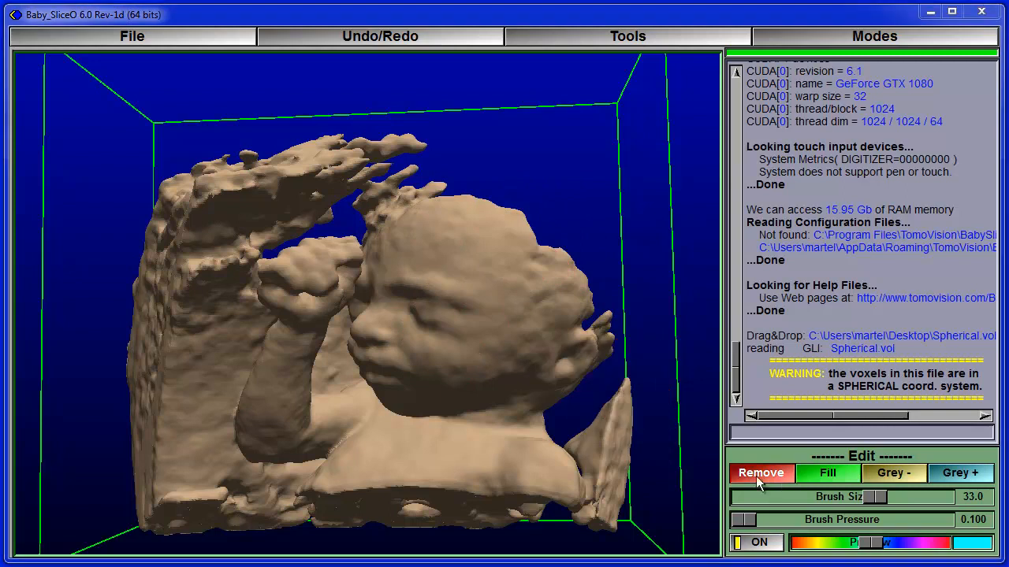
{"action": "left_click_drag", "start_coordinate": [744, 520], "coordinate": [832, 524]}
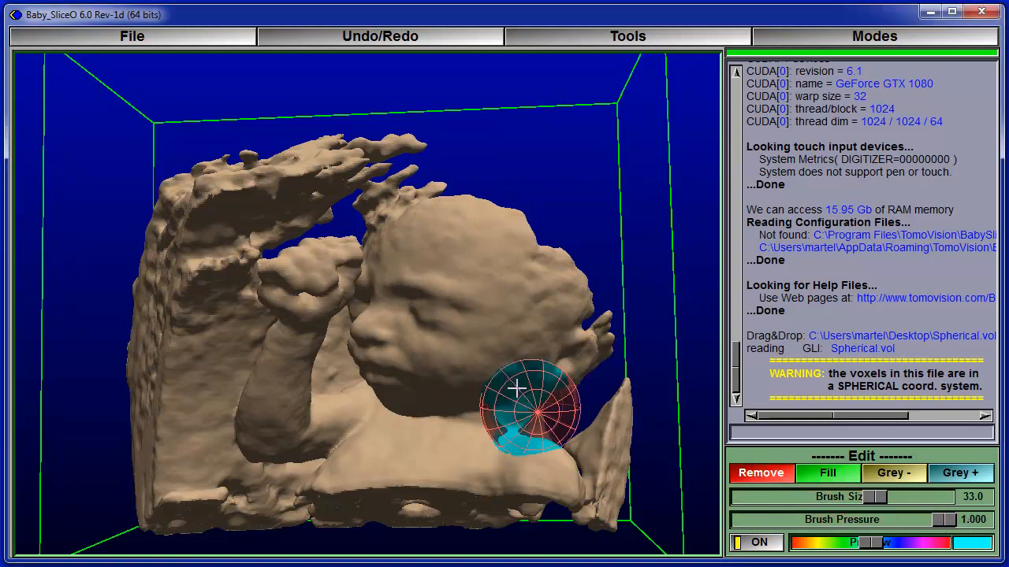
Step: Remove the outer part of the tissue wall in front of the baby and the loose strands above the raised hand
{"action": "mouse_move", "coordinate": [193, 206]}
{"action": "left_mouse_down"}
{"action": "mouse_move", "coordinate": [175, 246]}
{"action": "mouse_move", "coordinate": [158, 392]}
{"action": "mouse_move", "coordinate": [169, 193]}
{"action": "mouse_move", "coordinate": [145, 375]}
{"action": "left_mouse_up"}
{"action": "mouse_move", "coordinate": [162, 252]}
{"action": "left_mouse_down"}
{"action": "mouse_move", "coordinate": [179, 170]}
{"action": "mouse_move", "coordinate": [151, 435]}
{"action": "mouse_move", "coordinate": [170, 505]}
{"action": "mouse_move", "coordinate": [154, 484]}
{"action": "mouse_move", "coordinate": [160, 511]}
{"action": "mouse_move", "coordinate": [164, 471]}
{"action": "mouse_move", "coordinate": [181, 507]}
{"action": "mouse_move", "coordinate": [192, 504]}
{"action": "mouse_move", "coordinate": [183, 485]}
{"action": "mouse_move", "coordinate": [215, 513]}
{"action": "mouse_move", "coordinate": [188, 485]}
{"action": "left_mouse_up"}
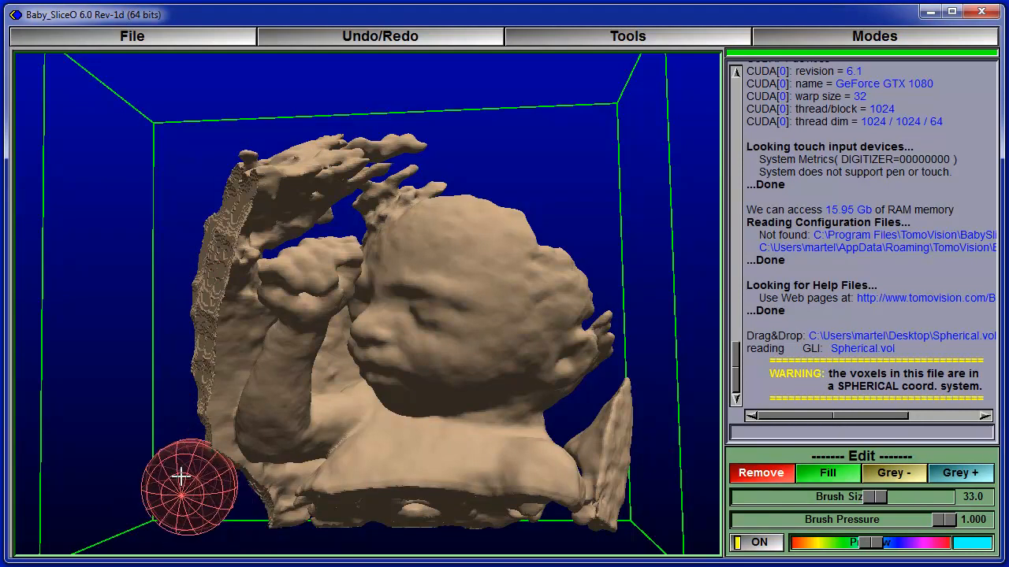
{"action": "mouse_move", "coordinate": [350, 130]}
{"action": "left_mouse_down"}
{"action": "mouse_move", "coordinate": [270, 134]}
{"action": "mouse_move", "coordinate": [226, 168]}
{"action": "mouse_move", "coordinate": [340, 133]}
{"action": "mouse_move", "coordinate": [232, 172]}
{"action": "mouse_move", "coordinate": [225, 185]}
{"action": "mouse_move", "coordinate": [342, 130]}
{"action": "mouse_move", "coordinate": [281, 161]}
{"action": "mouse_move", "coordinate": [225, 171]}
{"action": "mouse_move", "coordinate": [380, 118]}
{"action": "mouse_move", "coordinate": [241, 181]}
{"action": "mouse_move", "coordinate": [246, 167]}
{"action": "mouse_move", "coordinate": [341, 134]}
{"action": "mouse_move", "coordinate": [238, 183]}
{"action": "left_mouse_up"}
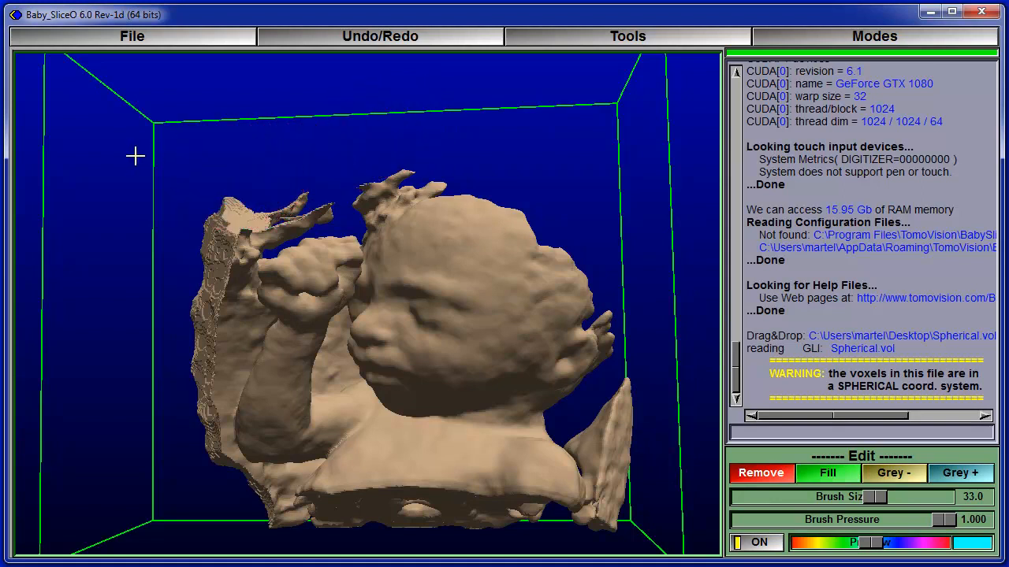
Step: In ROI mode, compare the model at the Normal, Fast, Faster and Fastest settings, finishing on Fastest
{"action": "left_click", "coordinate": [828, 36]}
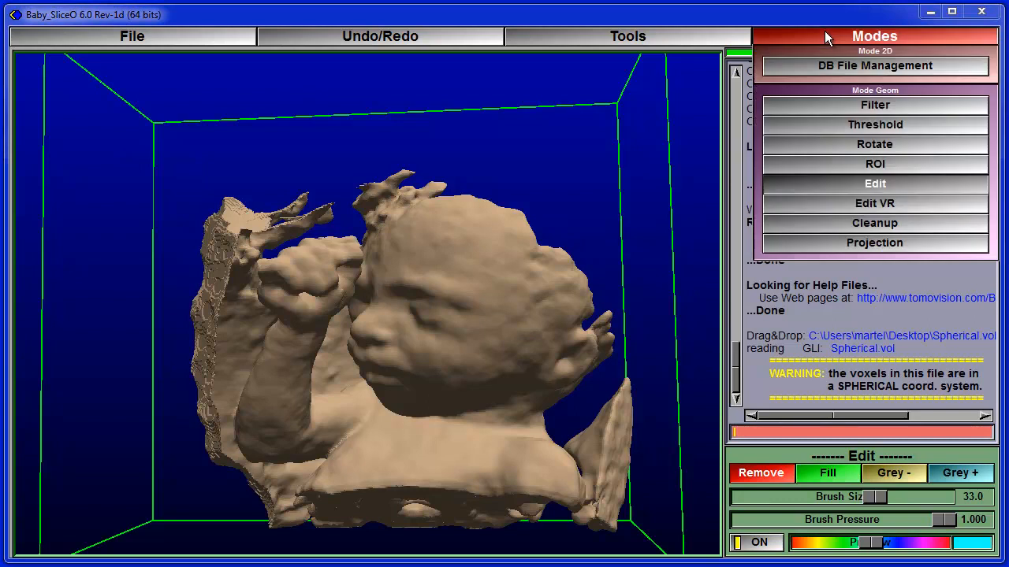
{"action": "left_click", "coordinate": [814, 164]}
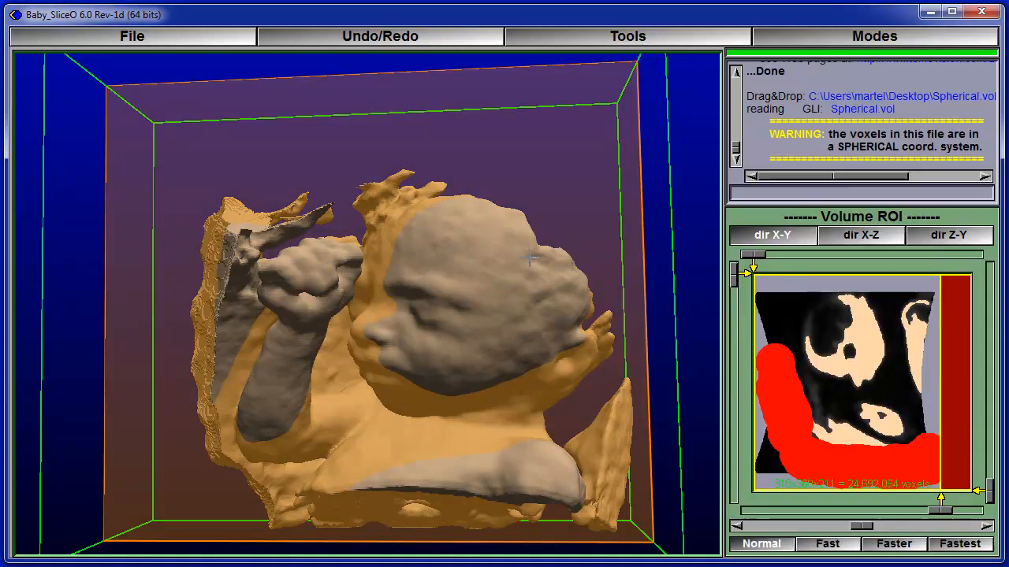
{"action": "mouse_move", "coordinate": [991, 493]}
{"action": "left_mouse_down"}
{"action": "mouse_move", "coordinate": [990, 361]}
{"action": "mouse_move", "coordinate": [993, 481]}
{"action": "left_mouse_up"}
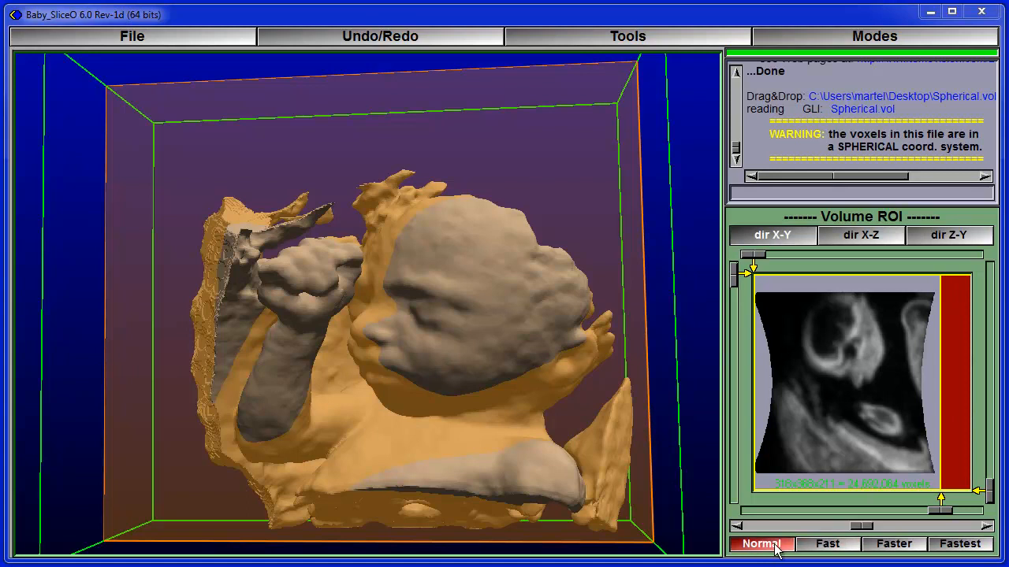
{"action": "left_click", "coordinate": [894, 549]}
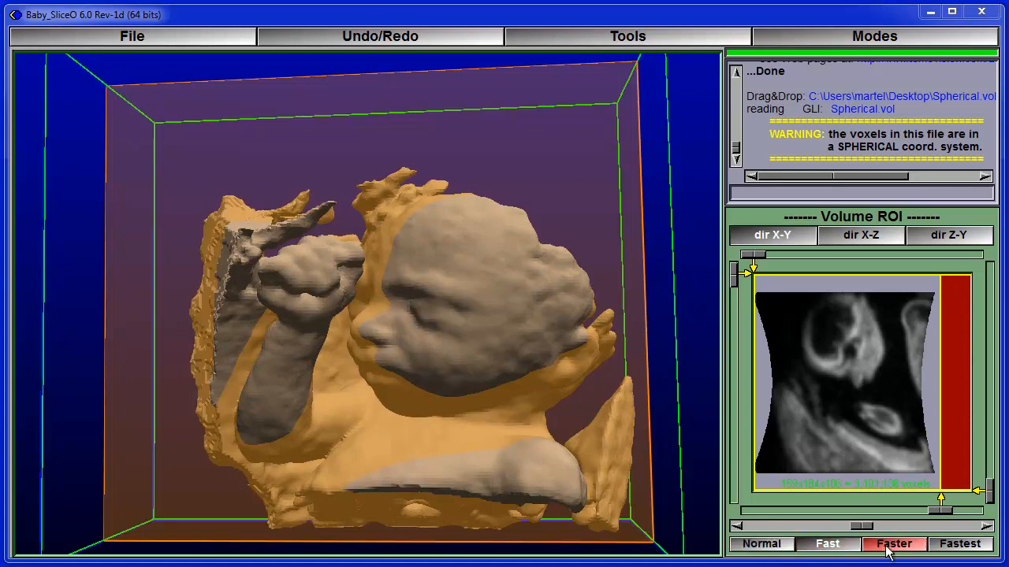
{"action": "left_click", "coordinate": [965, 545]}
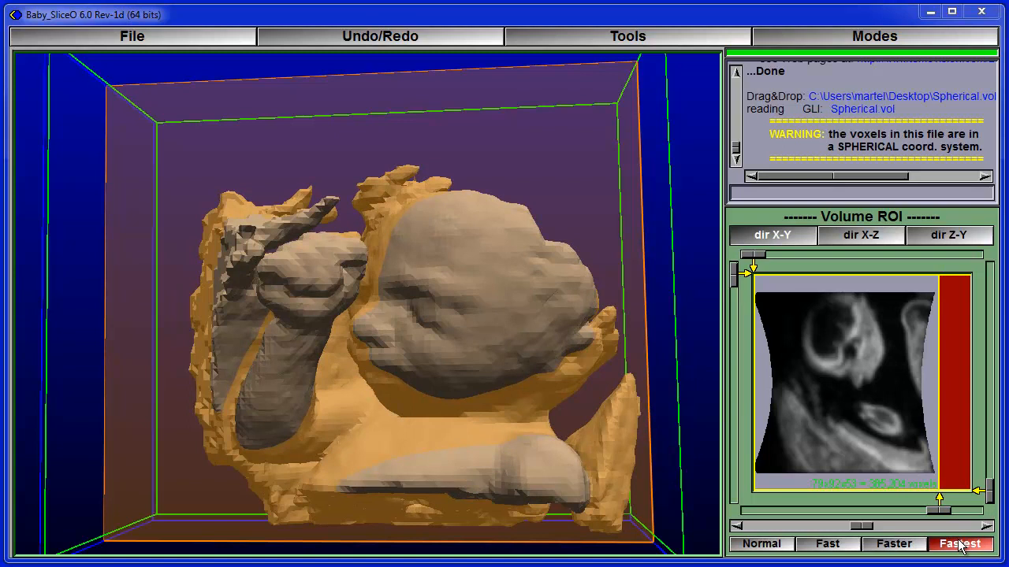
{"action": "left_click", "coordinate": [761, 545]}
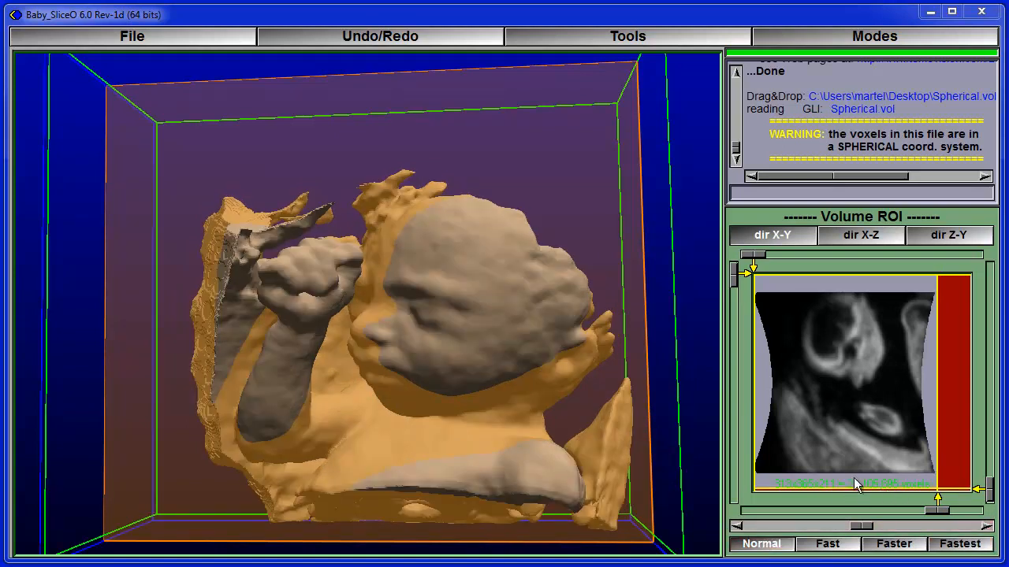
{"action": "left_click_drag", "start_coordinate": [110, 234], "coordinate": [130, 235]}
{"action": "left_click", "coordinate": [842, 549]}
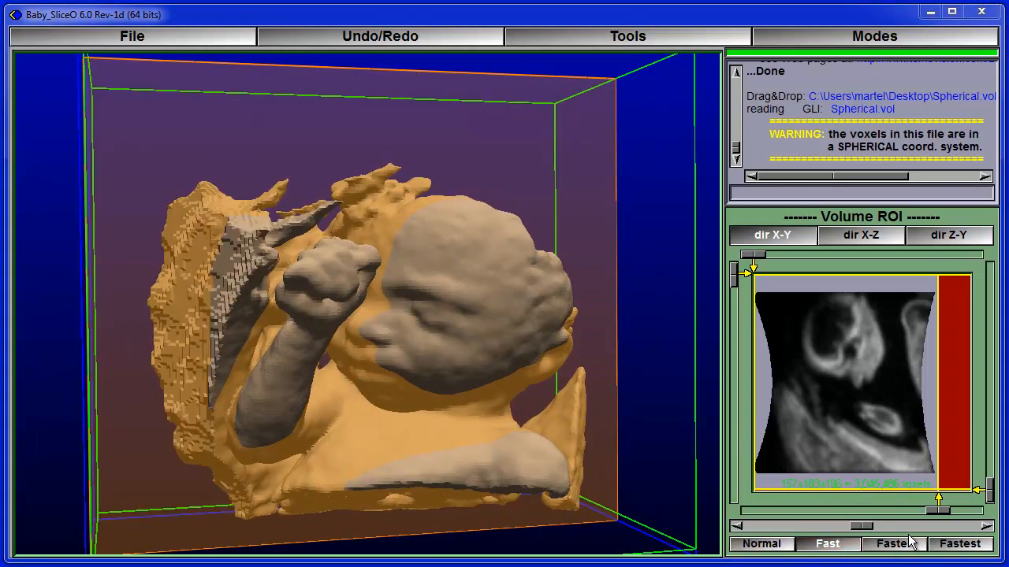
{"action": "left_click", "coordinate": [902, 546]}
{"action": "left_click", "coordinate": [950, 545]}
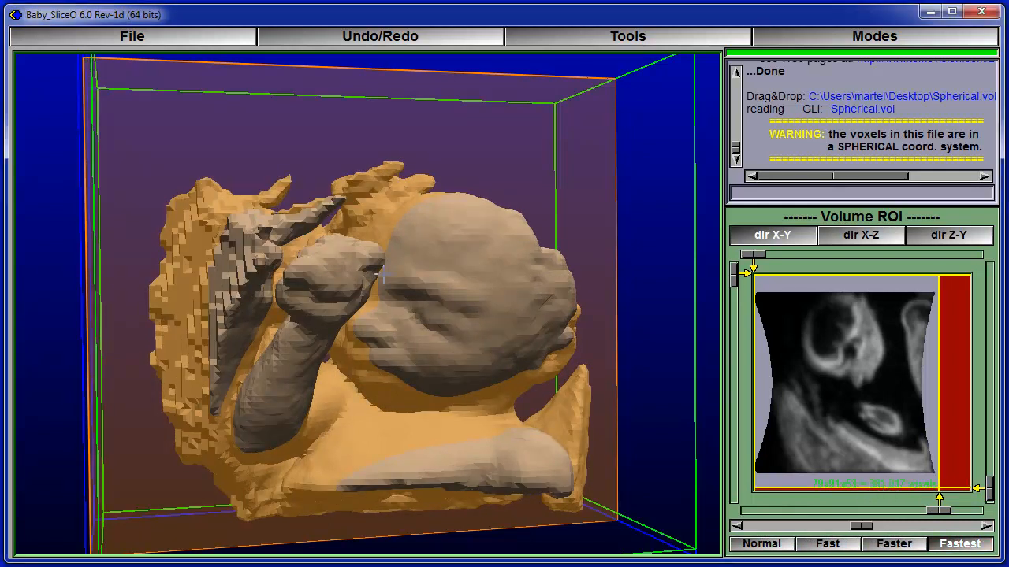
Step: Return to Edit mode and cut more of the tissue wall away beside the baby's raised arm
{"action": "left_click", "coordinate": [786, 33]}
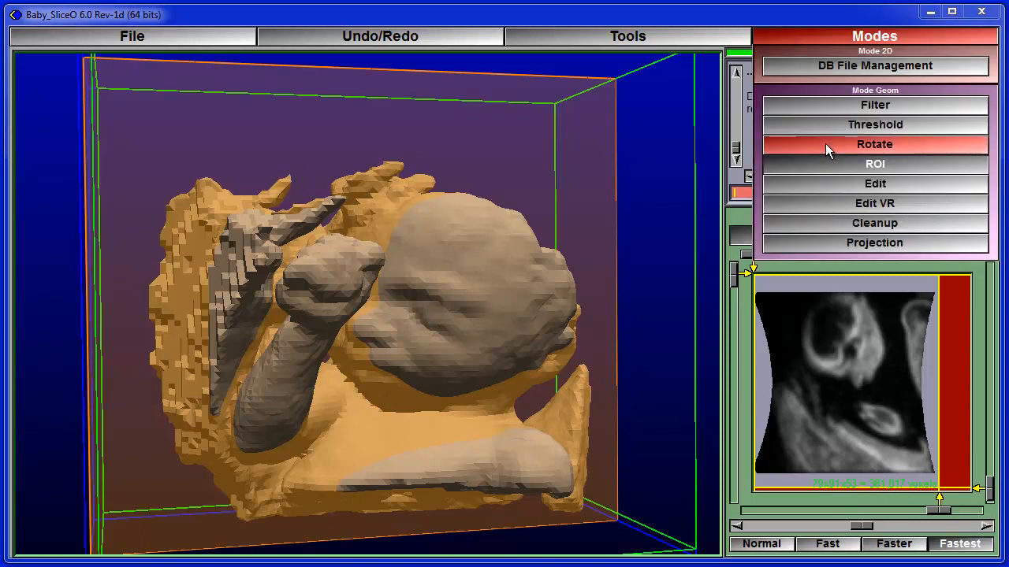
{"action": "left_click", "coordinate": [830, 178]}
{"action": "mouse_move", "coordinate": [260, 165]}
{"action": "left_mouse_down"}
{"action": "mouse_move", "coordinate": [193, 215]}
{"action": "mouse_move", "coordinate": [171, 266]}
{"action": "mouse_move", "coordinate": [209, 158]}
{"action": "mouse_move", "coordinate": [192, 226]}
{"action": "mouse_move", "coordinate": [198, 232]}
{"action": "mouse_move", "coordinate": [218, 206]}
{"action": "mouse_move", "coordinate": [128, 297]}
{"action": "mouse_move", "coordinate": [130, 396]}
{"action": "mouse_move", "coordinate": [140, 270]}
{"action": "mouse_move", "coordinate": [162, 370]}
{"action": "mouse_move", "coordinate": [162, 299]}
{"action": "left_mouse_up"}
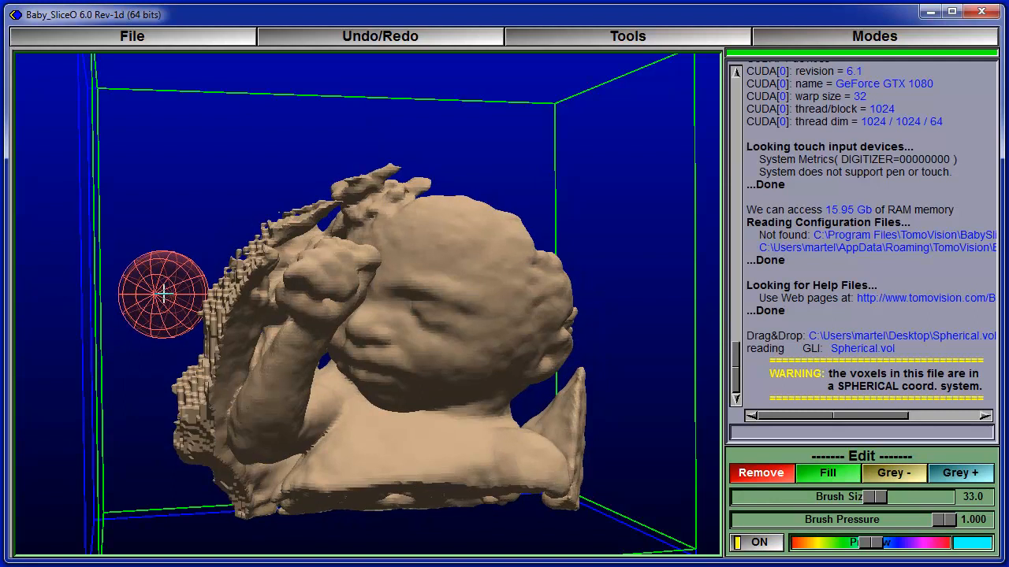
{"action": "key", "text": "2"}
{"action": "key", "text": "3"}
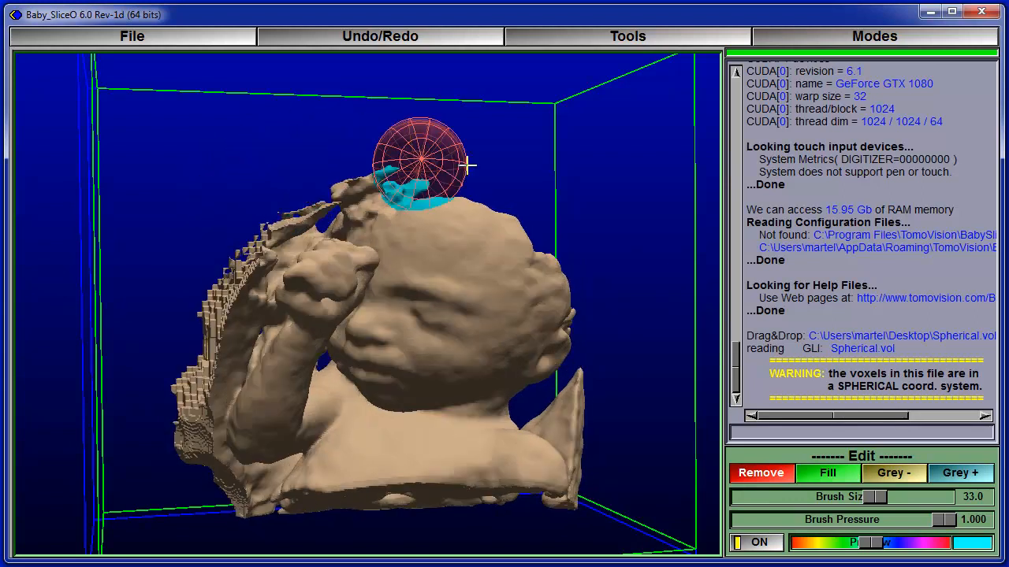
Step: Remove the outer part of the pointed tissue flap behind the baby's shoulder
{"action": "left_click_drag", "start_coordinate": [651, 140], "coordinate": [450, 162]}
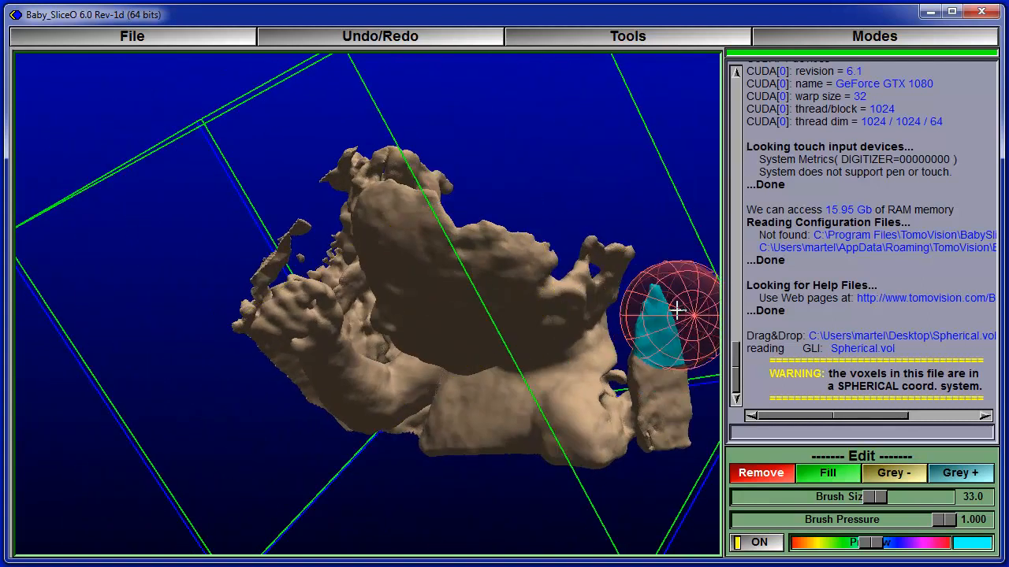
{"action": "mouse_move", "coordinate": [594, 173]}
{"action": "left_mouse_down"}
{"action": "mouse_move", "coordinate": [563, 173]}
{"action": "mouse_move", "coordinate": [563, 331]}
{"action": "left_mouse_up"}
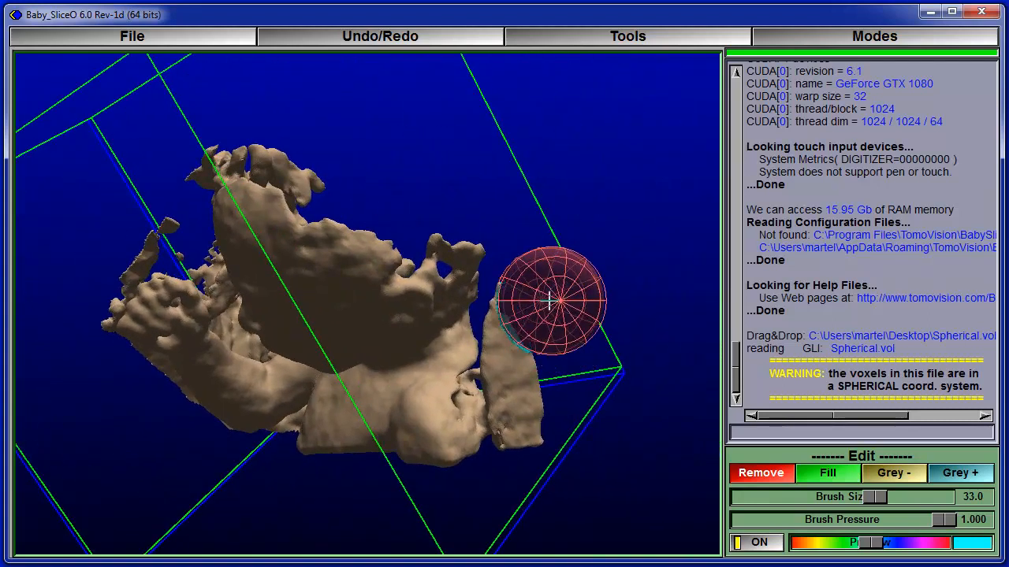
{"action": "mouse_move", "coordinate": [548, 372]}
{"action": "left_mouse_down"}
{"action": "mouse_move", "coordinate": [552, 417]}
{"action": "mouse_move", "coordinate": [550, 405]}
{"action": "left_mouse_up"}
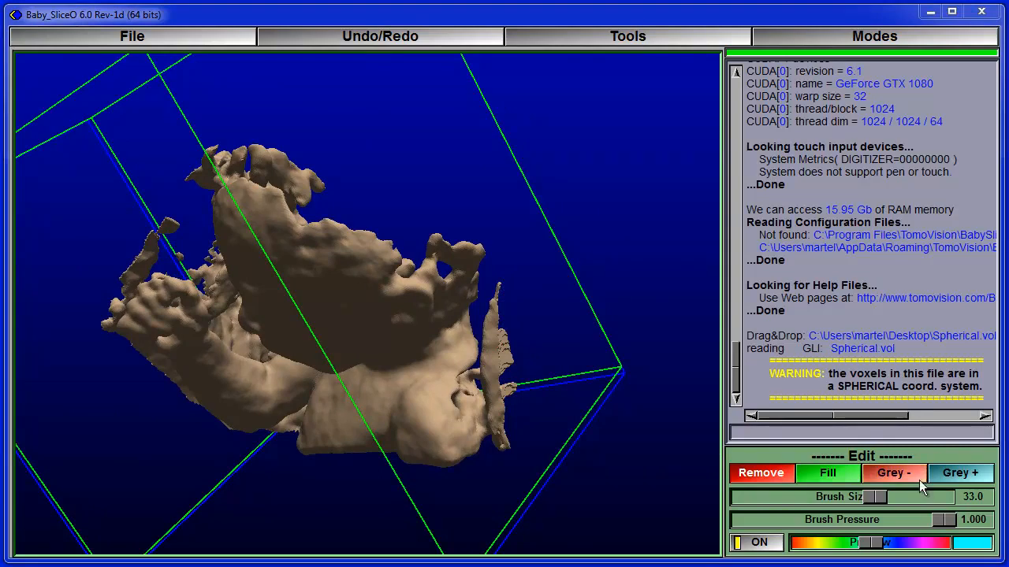
Step: Remove patches along the outer edge of the tissue wall in front of the raised arm
{"action": "mouse_move", "coordinate": [74, 444]}
{"action": "left_mouse_down"}
{"action": "mouse_move", "coordinate": [108, 390]}
{"action": "mouse_move", "coordinate": [263, 304]}
{"action": "mouse_move", "coordinate": [490, 254]}
{"action": "mouse_move", "coordinate": [599, 362]}
{"action": "left_mouse_up"}
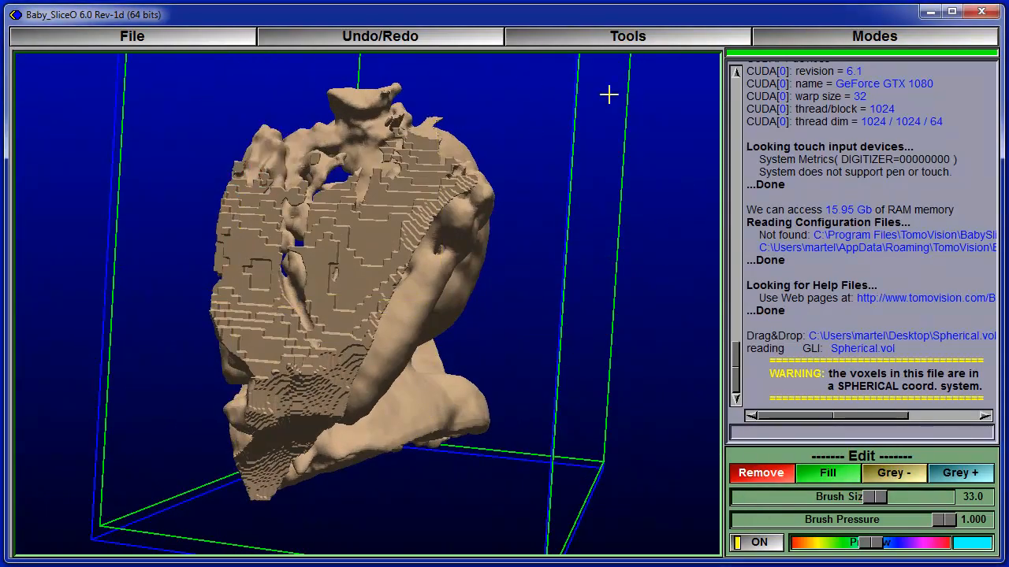
{"action": "left_click_drag", "start_coordinate": [221, 219], "coordinate": [213, 292]}
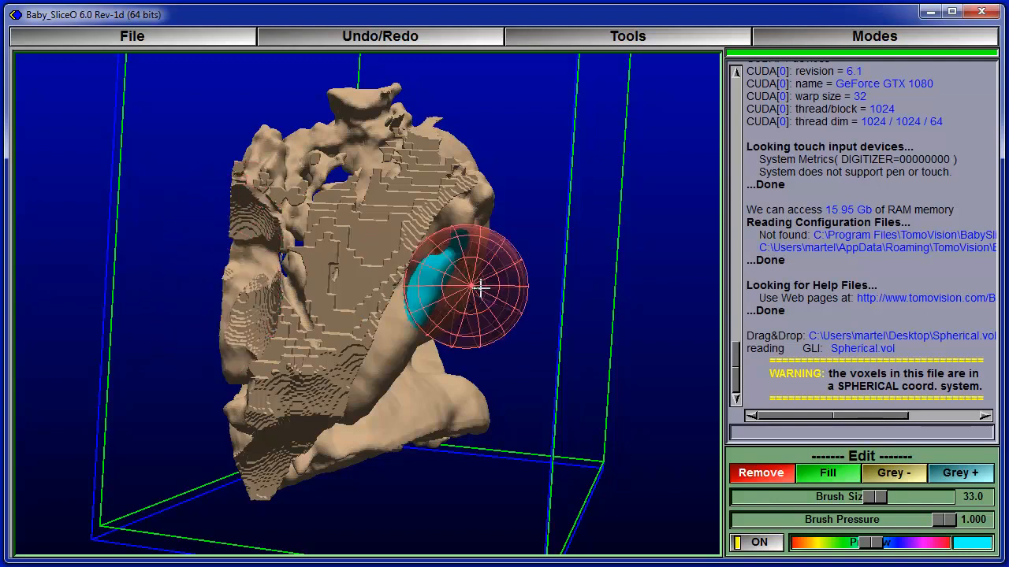
{"action": "mouse_move", "coordinate": [639, 238]}
{"action": "left_mouse_down"}
{"action": "mouse_move", "coordinate": [576, 225]}
{"action": "mouse_move", "coordinate": [586, 202]}
{"action": "mouse_move", "coordinate": [654, 219]}
{"action": "left_mouse_up"}
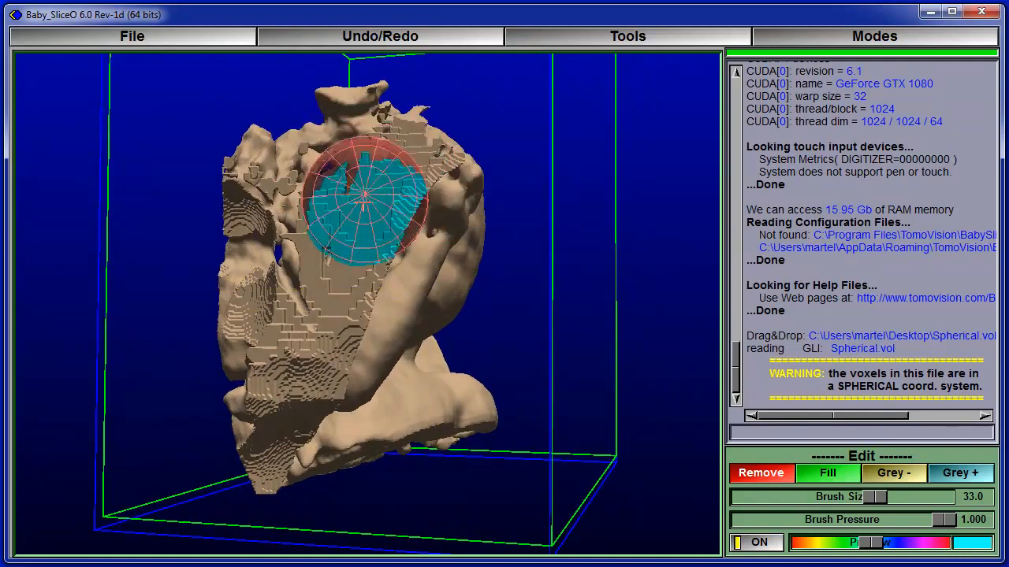
Step: Switch to the Grey - brush and erode the flat tissue wall covering the baby's face and raised arm
{"action": "left_click_drag", "start_coordinate": [574, 113], "coordinate": [569, 133]}
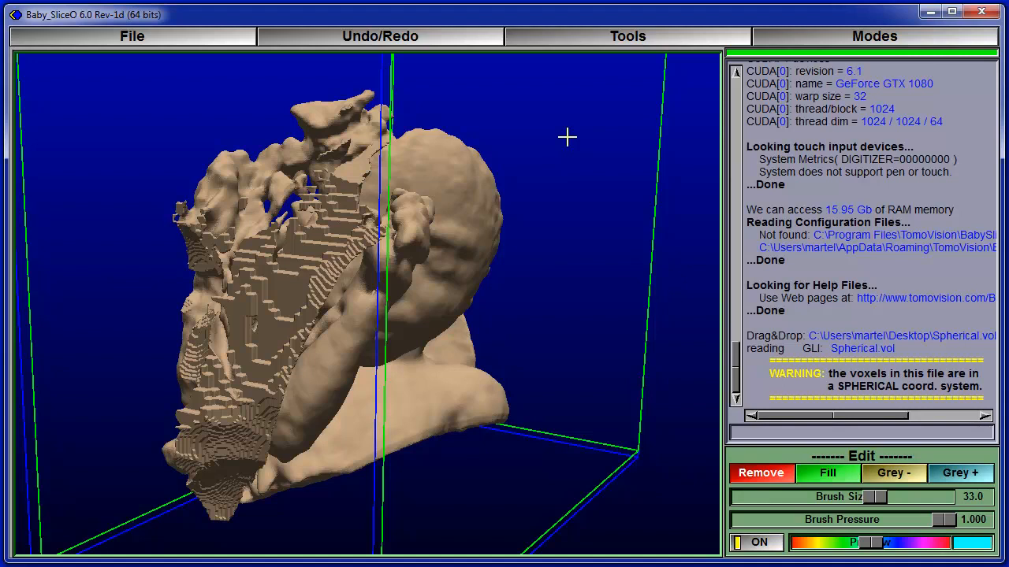
{"action": "left_click_drag", "start_coordinate": [57, 461], "coordinate": [124, 410]}
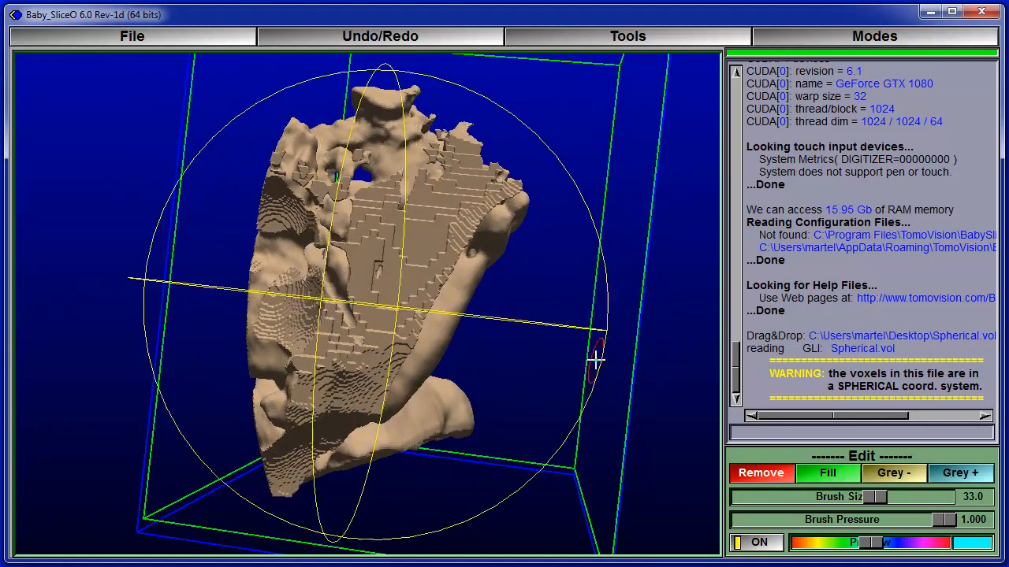
{"action": "left_click_drag", "start_coordinate": [596, 359], "coordinate": [570, 370]}
{"action": "left_click", "coordinate": [899, 476]}
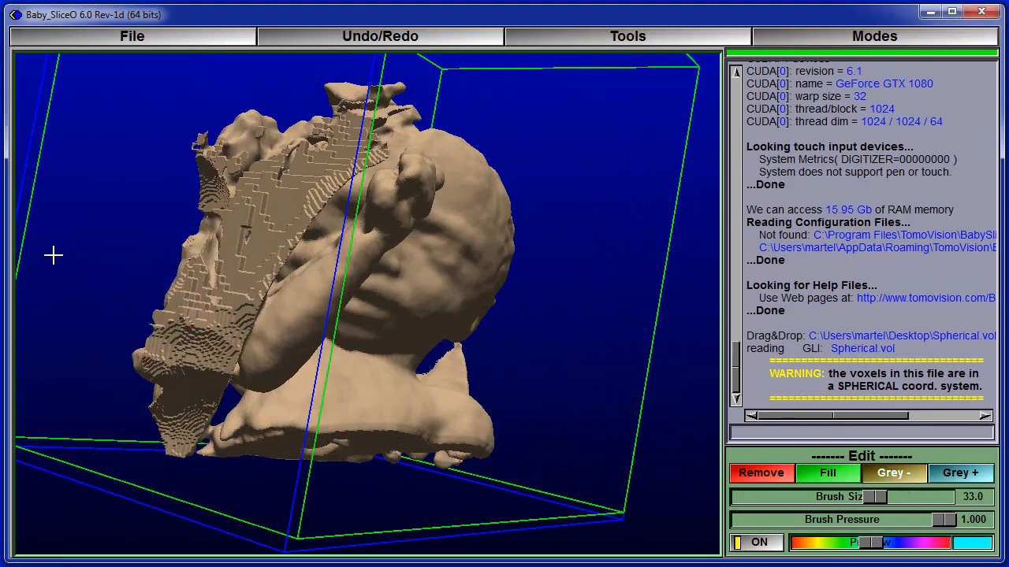
{"action": "left_click_drag", "start_coordinate": [64, 203], "coordinate": [82, 267]}
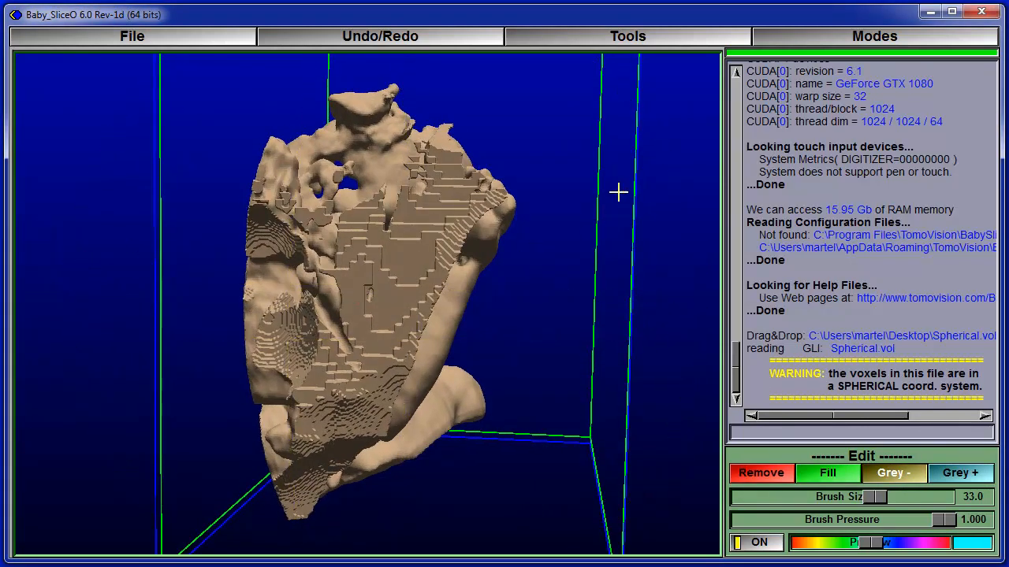
{"action": "left_click_drag", "start_coordinate": [618, 192], "coordinate": [591, 205]}
{"action": "mouse_move", "coordinate": [311, 276]}
{"action": "left_mouse_down"}
{"action": "mouse_move", "coordinate": [320, 236]}
{"action": "mouse_move", "coordinate": [296, 218]}
{"action": "mouse_move", "coordinate": [271, 310]}
{"action": "mouse_move", "coordinate": [321, 260]}
{"action": "mouse_move", "coordinate": [202, 381]}
{"action": "mouse_move", "coordinate": [219, 356]}
{"action": "mouse_move", "coordinate": [201, 472]}
{"action": "mouse_move", "coordinate": [169, 473]}
{"action": "mouse_move", "coordinate": [180, 505]}
{"action": "mouse_move", "coordinate": [193, 473]}
{"action": "left_mouse_up"}
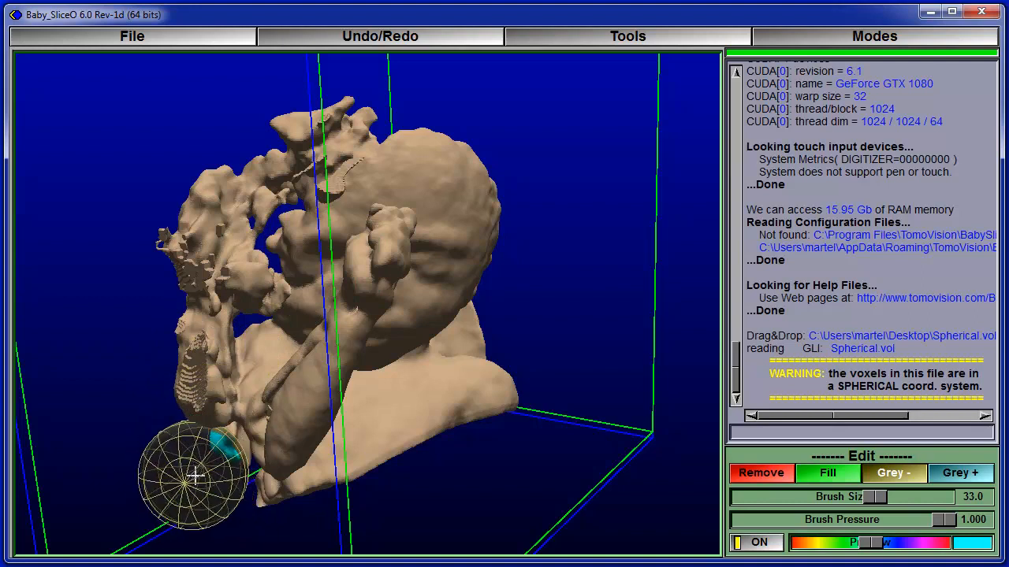
Step: Erase the remaining tissue strands in front of the face and chest with the Grey - brush
{"action": "middle_click_drag", "start_coordinate": [164, 488], "coordinate": [206, 439]}
{"action": "mouse_move", "coordinate": [234, 372]}
{"action": "left_mouse_down"}
{"action": "mouse_move", "coordinate": [241, 217]}
{"action": "mouse_move", "coordinate": [260, 149]}
{"action": "mouse_move", "coordinate": [289, 146]}
{"action": "mouse_move", "coordinate": [226, 213]}
{"action": "mouse_move", "coordinate": [322, 191]}
{"action": "left_mouse_up"}
{"action": "middle_click_drag", "start_coordinate": [590, 275], "coordinate": [574, 319]}
{"action": "mouse_move", "coordinate": [258, 209]}
{"action": "left_mouse_down"}
{"action": "mouse_move", "coordinate": [247, 213]}
{"action": "mouse_move", "coordinate": [260, 202]}
{"action": "left_mouse_up"}
{"action": "mouse_move", "coordinate": [270, 115]}
{"action": "left_mouse_down"}
{"action": "mouse_move", "coordinate": [226, 158]}
{"action": "mouse_move", "coordinate": [225, 270]}
{"action": "mouse_move", "coordinate": [178, 374]}
{"action": "mouse_move", "coordinate": [186, 422]}
{"action": "left_mouse_up"}
{"action": "left_click_drag", "start_coordinate": [161, 345], "coordinate": [202, 254]}
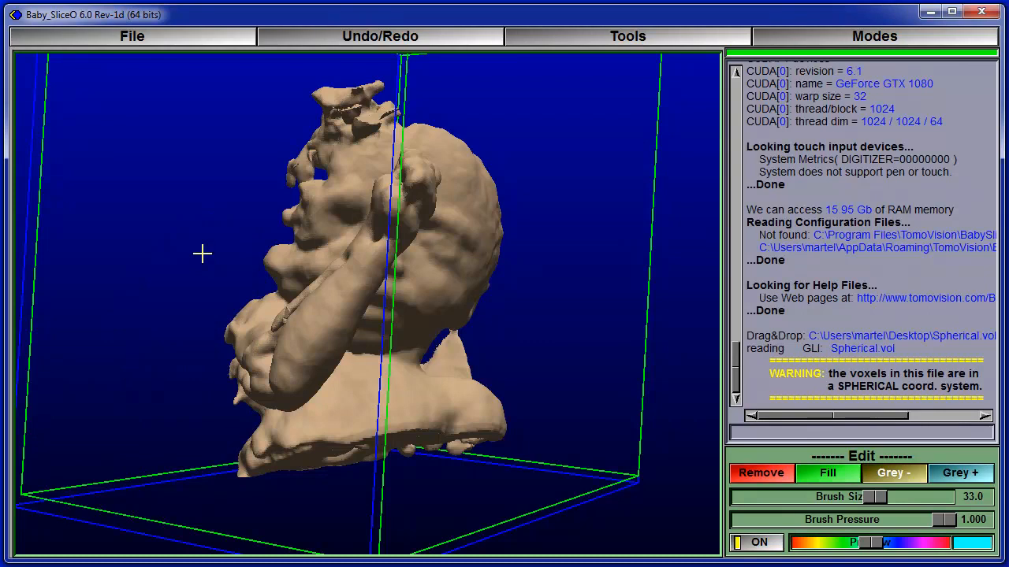
Step: Use the Grey - brush on the loose tissue above the baby's forehead, working from above and behind the head
{"action": "middle_click_drag", "start_coordinate": [528, 98], "coordinate": [547, 197]}
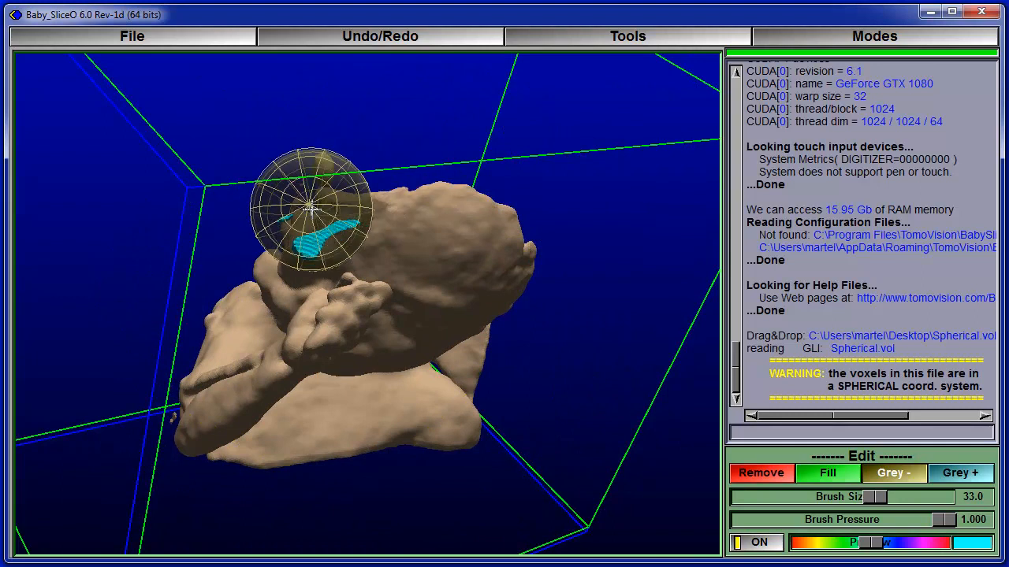
{"action": "middle_click_drag", "start_coordinate": [144, 200], "coordinate": [762, 317]}
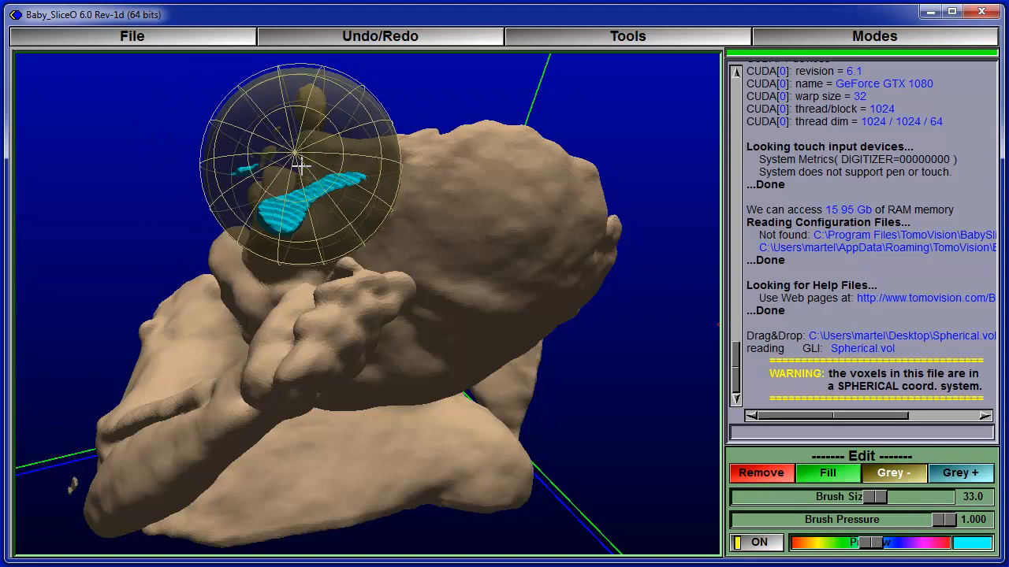
{"action": "left_click_drag", "start_coordinate": [70, 130], "coordinate": [103, 156]}
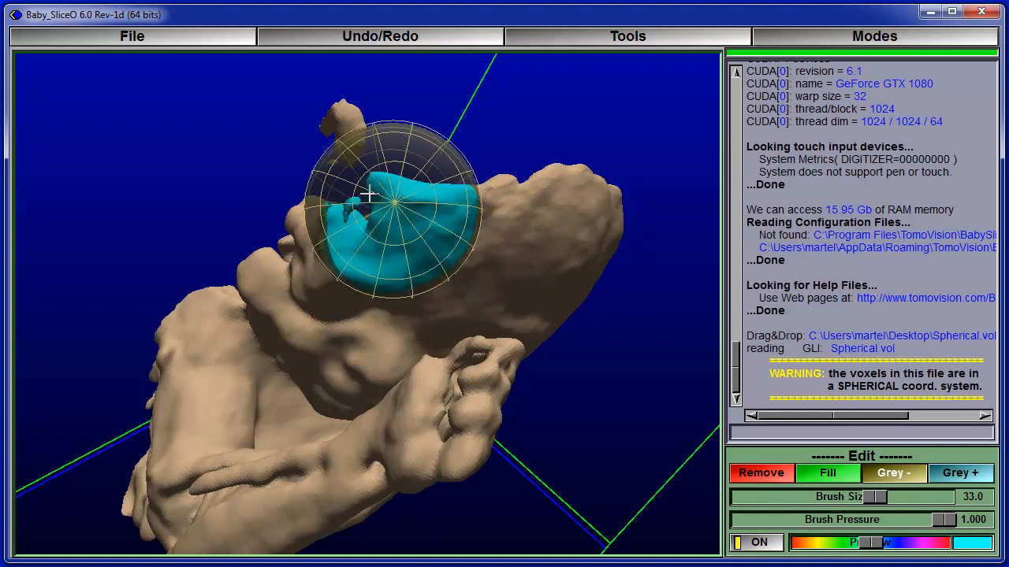
{"action": "left_click_drag", "start_coordinate": [141, 146], "coordinate": [324, 140]}
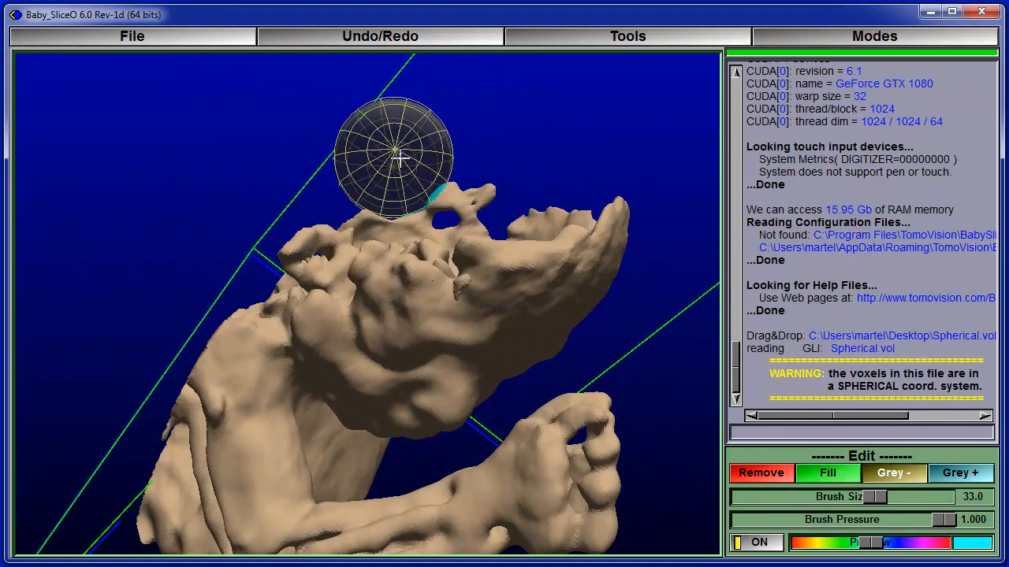
{"action": "mouse_move", "coordinate": [142, 153]}
{"action": "left_mouse_down"}
{"action": "mouse_move", "coordinate": [275, 333]}
{"action": "mouse_move", "coordinate": [433, 247]}
{"action": "left_mouse_up"}
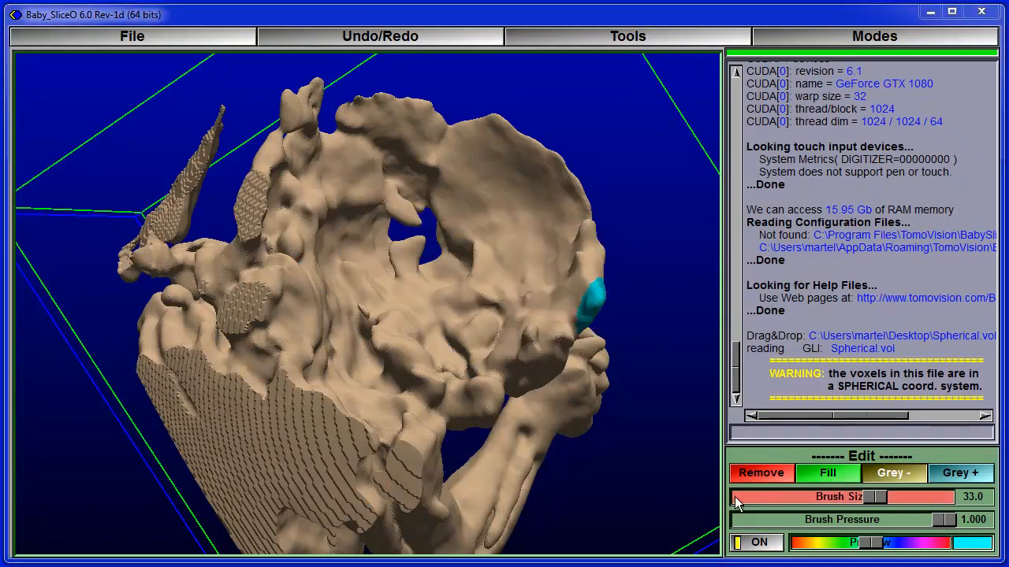
Step: Check the head from the front and undo the latest brush strokes that cut into it
{"action": "mouse_move", "coordinate": [664, 473]}
{"action": "left_mouse_down"}
{"action": "mouse_move", "coordinate": [404, 328]}
{"action": "mouse_move", "coordinate": [56, 108]}
{"action": "left_mouse_up"}
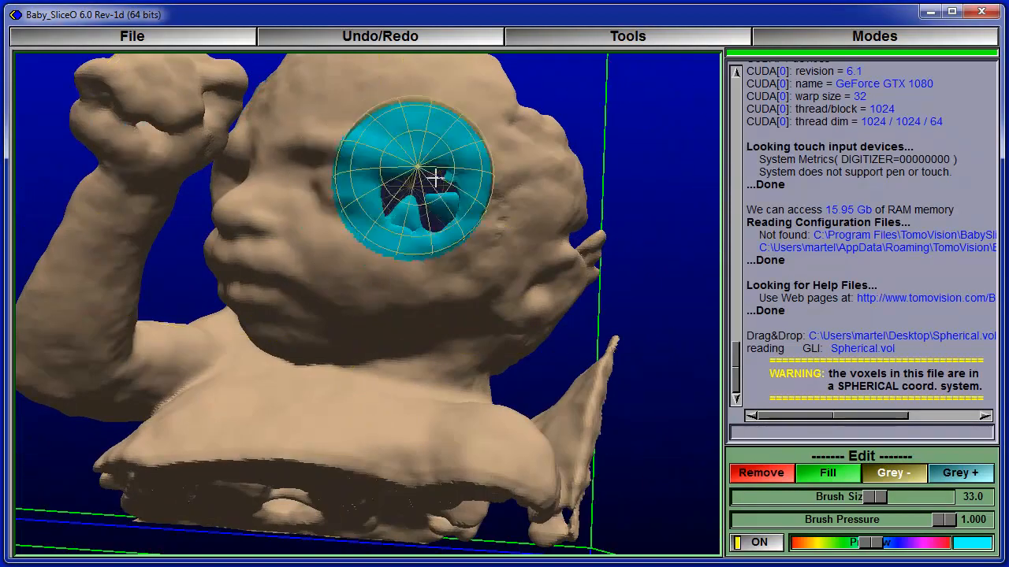
{"action": "left_click_drag", "start_coordinate": [622, 128], "coordinate": [611, 142]}
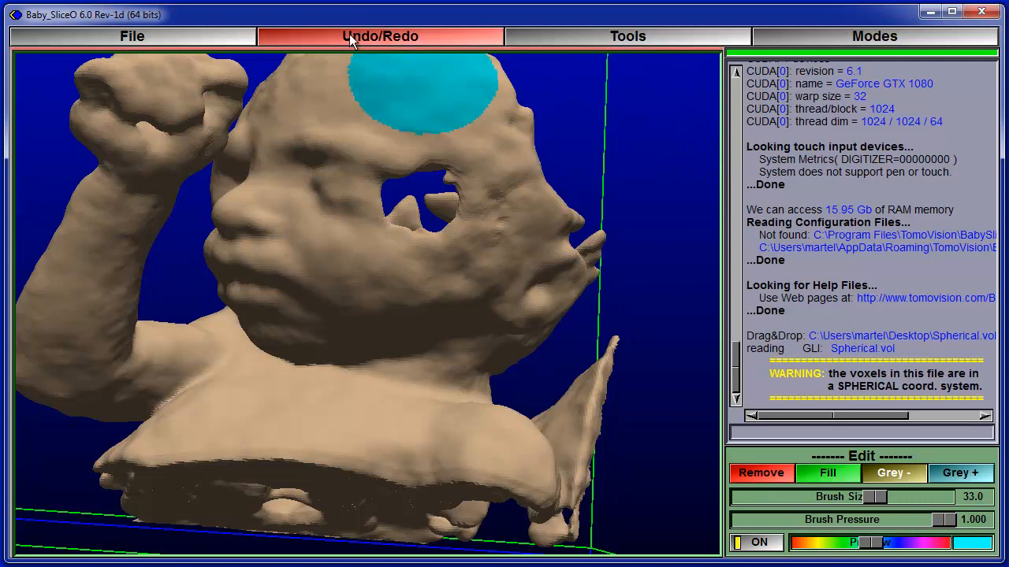
{"action": "left_click", "coordinate": [351, 40]}
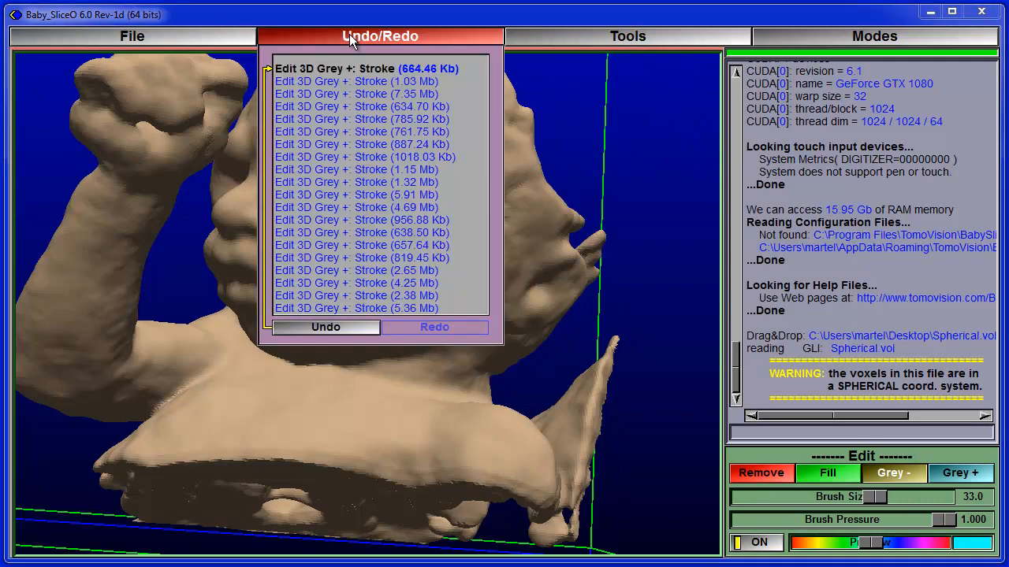
{"action": "left_click", "coordinate": [334, 323]}
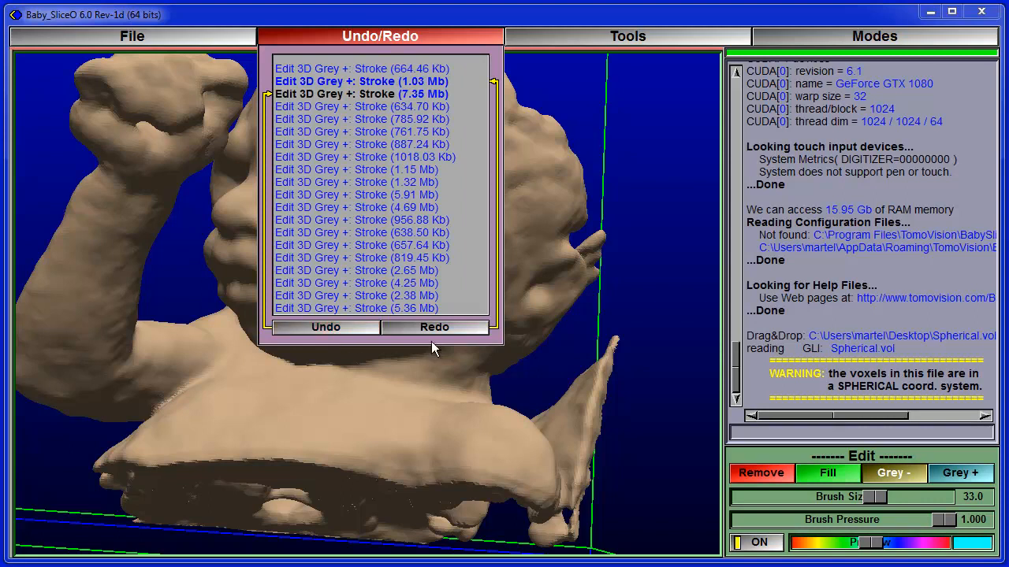
{"action": "left_click", "coordinate": [337, 332]}
{"action": "key", "text": "ctrl+z"}
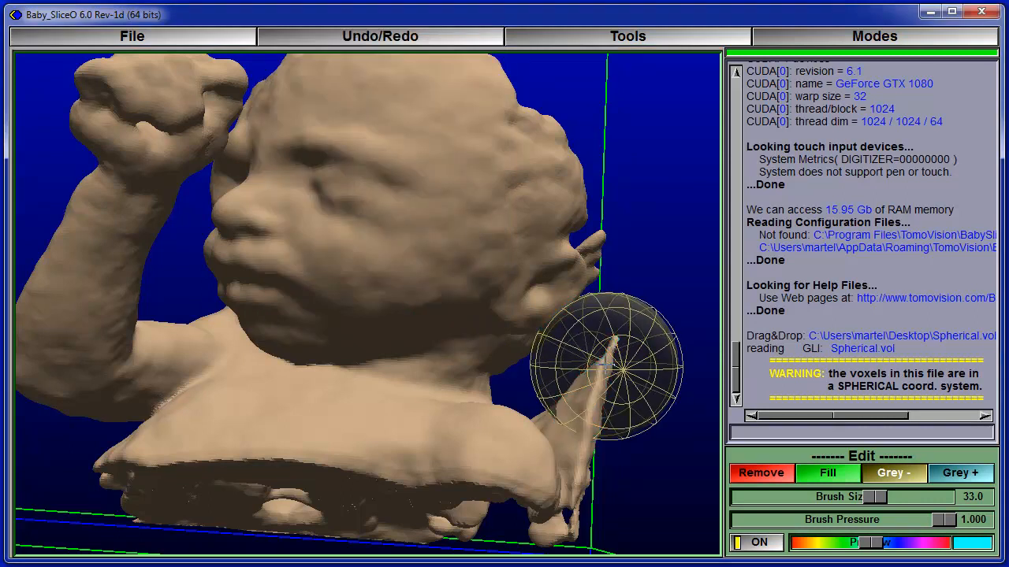
Step: Undo the brush stroke that cut into the baby's temple and erase the thin tissue flap behind the shoulder with the Grey - brush
{"action": "left_click", "coordinate": [390, 190]}
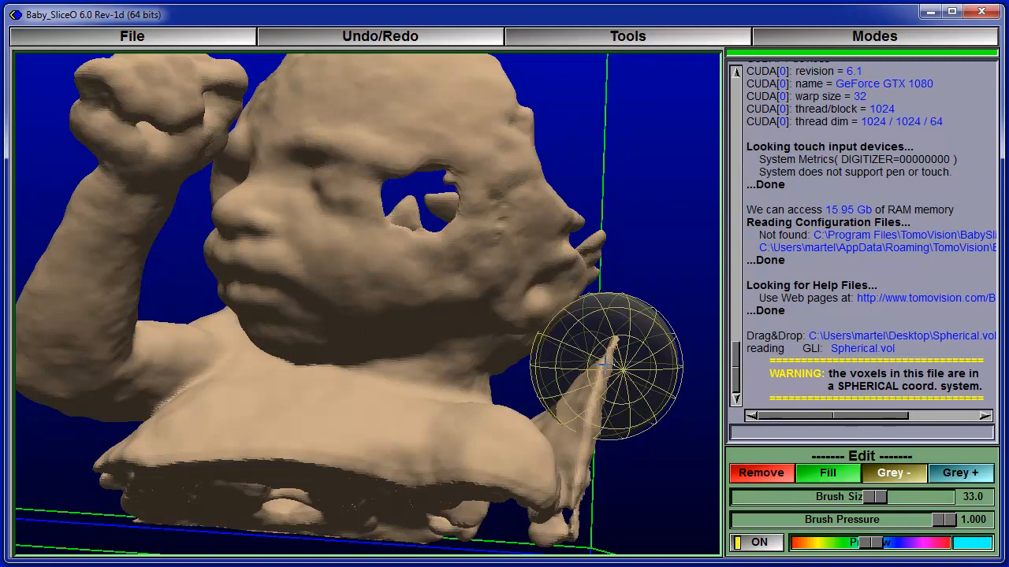
{"action": "key", "text": "ctrl+z"}
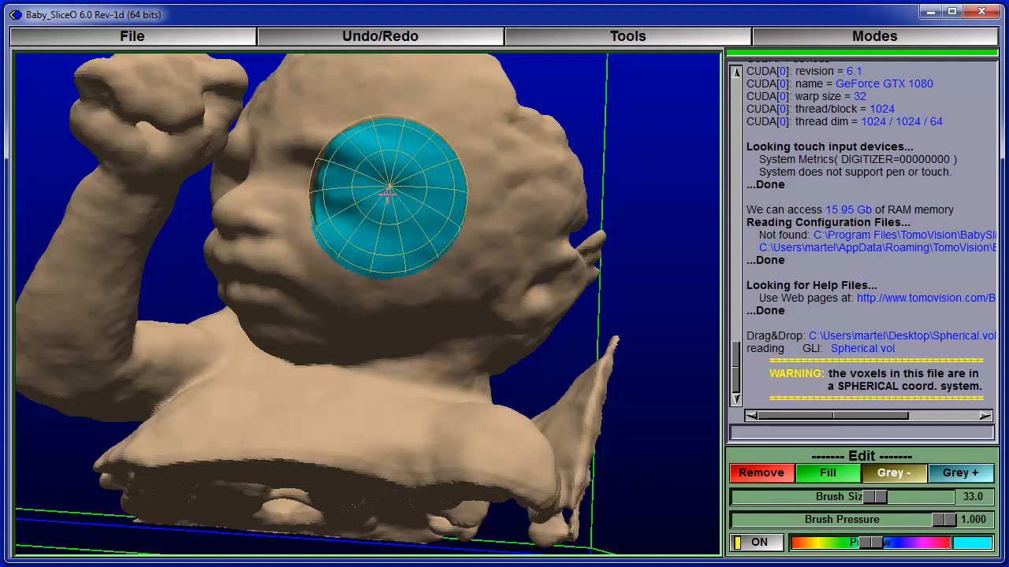
{"action": "mouse_move", "coordinate": [702, 128]}
{"action": "middle_mouse_down"}
{"action": "mouse_move", "coordinate": [639, 149]}
{"action": "mouse_move", "coordinate": [626, 170]}
{"action": "middle_mouse_up"}
{"action": "left_click_drag", "start_coordinate": [625, 249], "coordinate": [604, 252]}
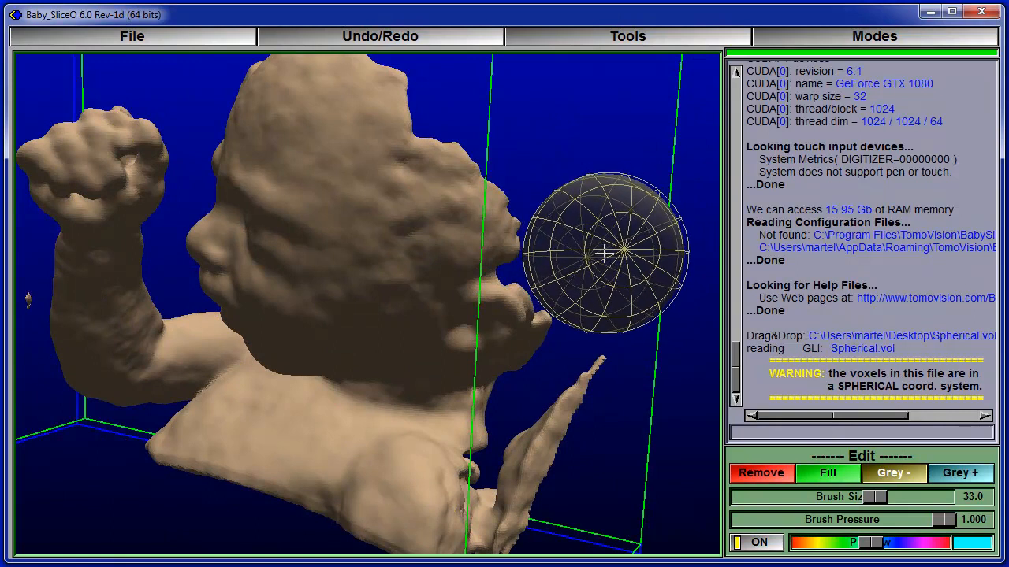
{"action": "mouse_move", "coordinate": [622, 394]}
{"action": "left_mouse_down"}
{"action": "mouse_move", "coordinate": [585, 491]}
{"action": "mouse_move", "coordinate": [588, 453]}
{"action": "mouse_move", "coordinate": [548, 524]}
{"action": "left_mouse_up"}
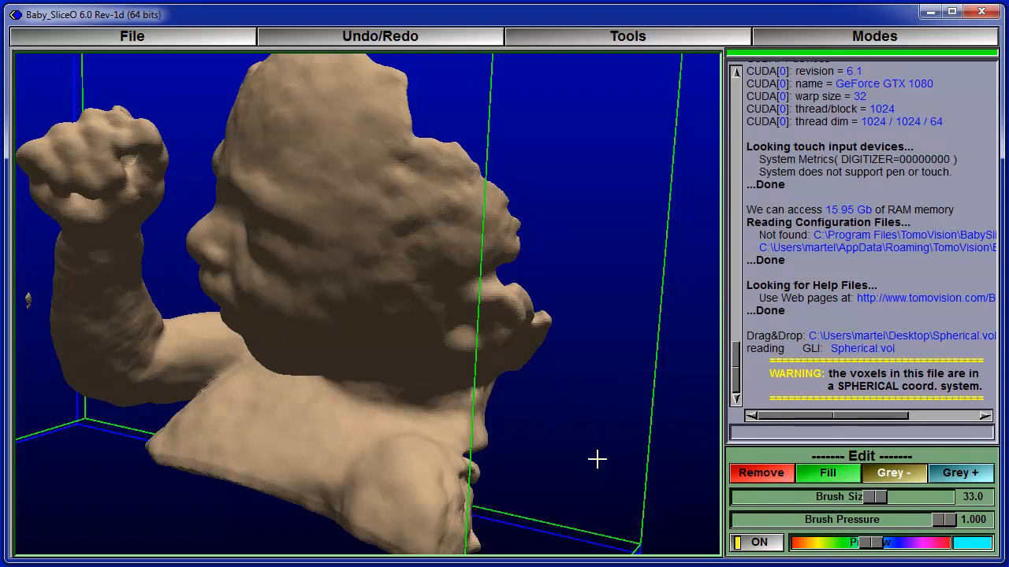
Step: Examine the cleaned baby model from the front, the side and behind for remaining unwanted tissue
{"action": "mouse_move", "coordinate": [683, 179]}
{"action": "left_mouse_down"}
{"action": "mouse_move", "coordinate": [658, 173]}
{"action": "mouse_move", "coordinate": [497, 236]}
{"action": "left_mouse_up"}
{"action": "left_click_drag", "start_coordinate": [605, 423], "coordinate": [440, 206]}
{"action": "middle_click_drag", "start_coordinate": [442, 206], "coordinate": [475, 241]}
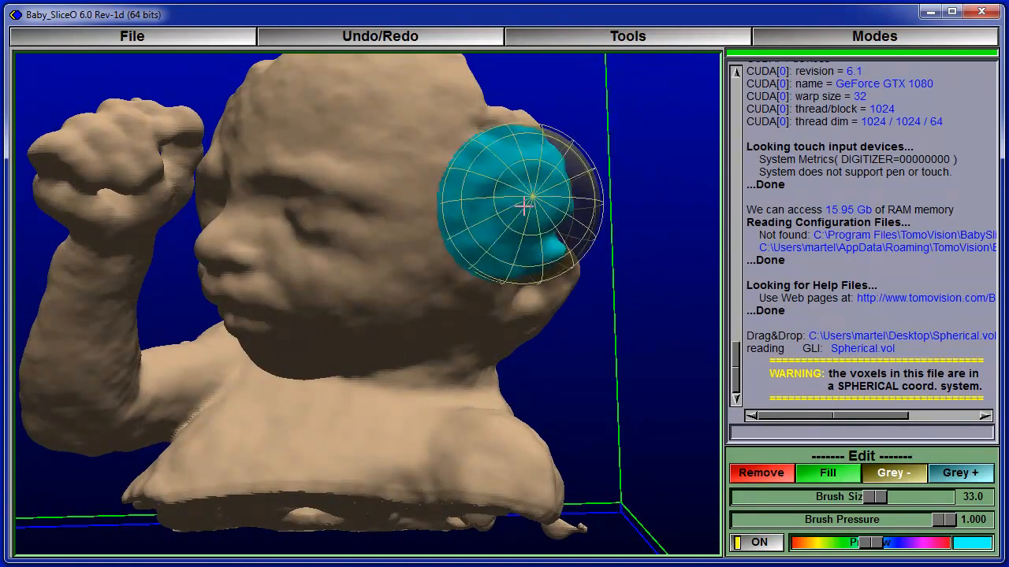
{"action": "middle_click_drag", "start_coordinate": [527, 207], "coordinate": [22, 277]}
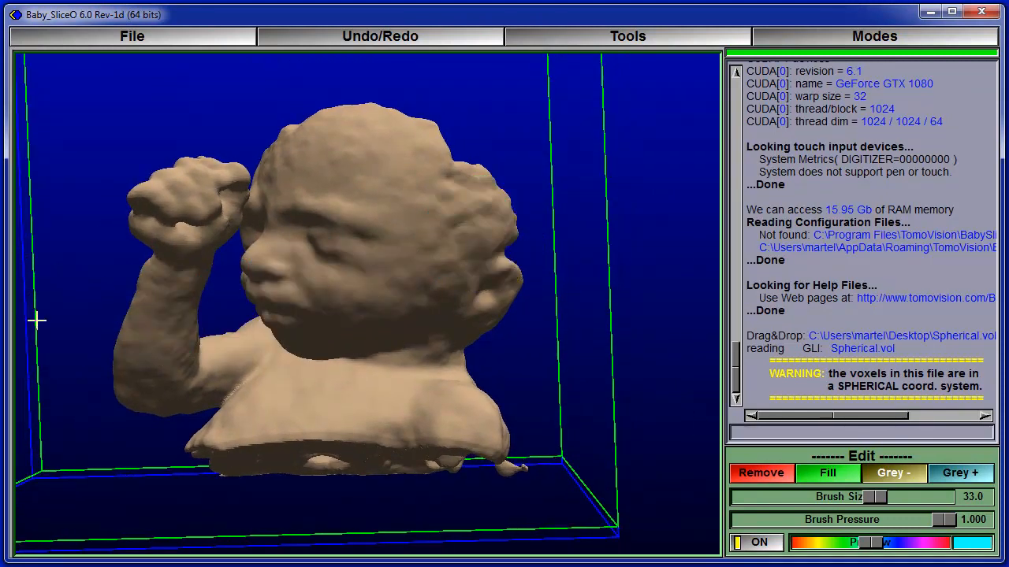
{"action": "mouse_move", "coordinate": [65, 142]}
{"action": "middle_mouse_down"}
{"action": "mouse_move", "coordinate": [113, 187]}
{"action": "mouse_move", "coordinate": [225, 344]}
{"action": "mouse_move", "coordinate": [368, 388]}
{"action": "mouse_move", "coordinate": [172, 300]}
{"action": "mouse_move", "coordinate": [171, 182]}
{"action": "mouse_move", "coordinate": [428, 252]}
{"action": "middle_mouse_up"}
{"action": "mouse_move", "coordinate": [701, 332]}
{"action": "middle_mouse_down"}
{"action": "mouse_move", "coordinate": [647, 322]}
{"action": "mouse_move", "coordinate": [639, 293]}
{"action": "mouse_move", "coordinate": [599, 284]}
{"action": "middle_mouse_up"}
{"action": "middle_click_drag", "start_coordinate": [102, 172], "coordinate": [246, 382]}
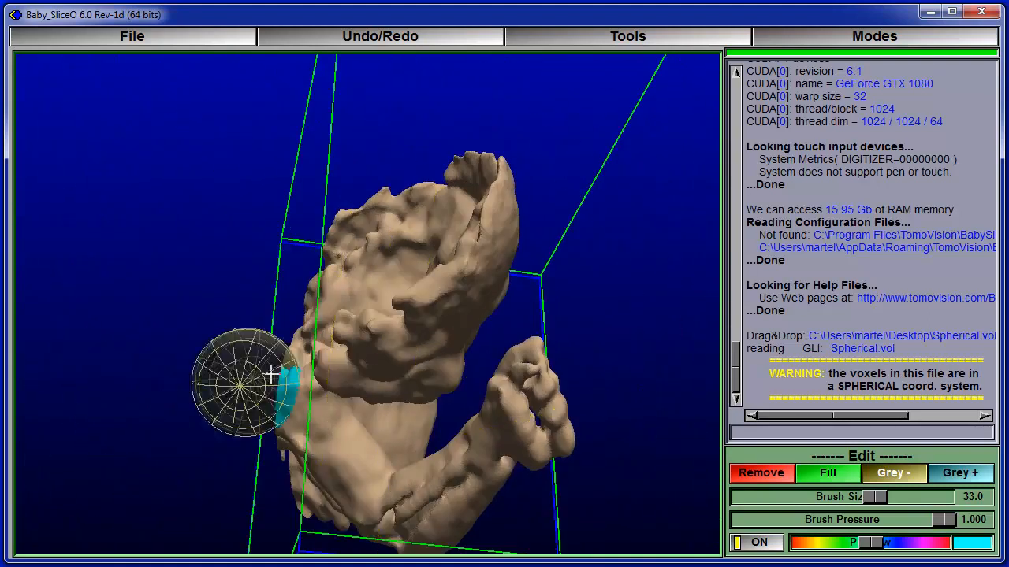
Step: Switch to Rotate mode and turn the volume freehand to about X -11, Y -12, Z -4
{"action": "left_click", "coordinate": [891, 48]}
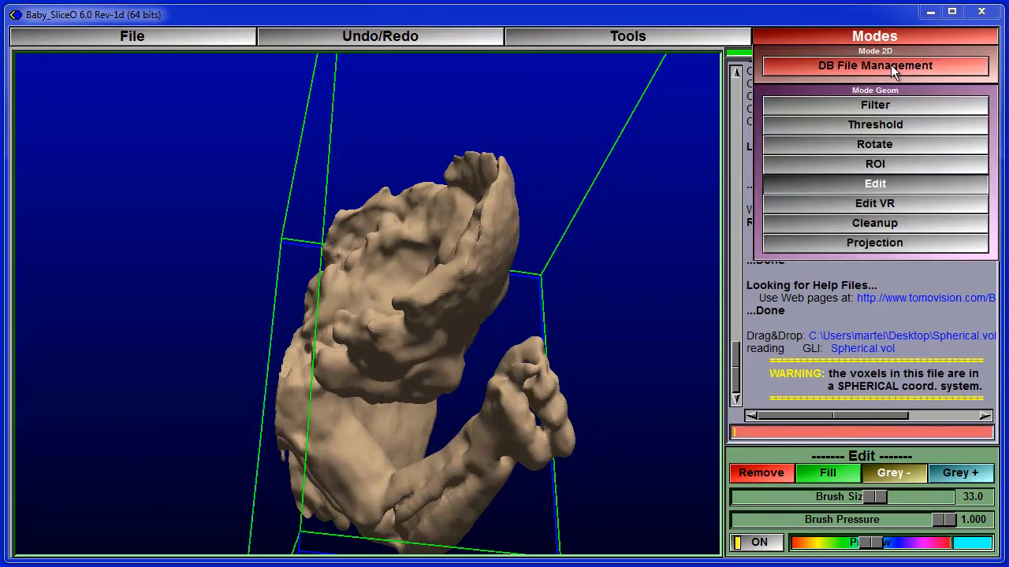
{"action": "left_click", "coordinate": [878, 143]}
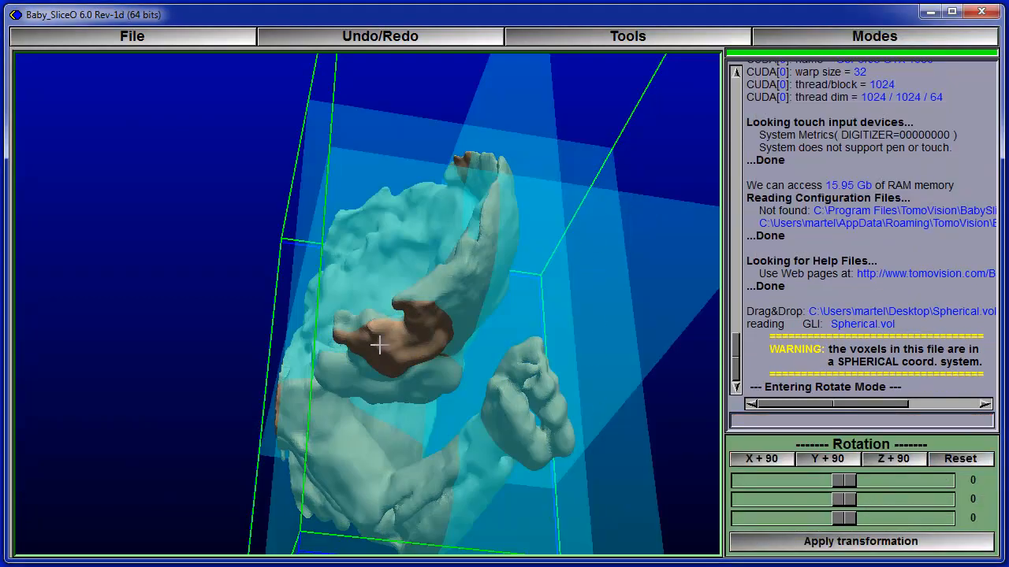
{"action": "left_click_drag", "start_coordinate": [362, 353], "coordinate": [427, 370]}
{"action": "left_click_drag", "start_coordinate": [351, 326], "coordinate": [426, 465]}
{"action": "left_click_drag", "start_coordinate": [701, 518], "coordinate": [375, 435]}
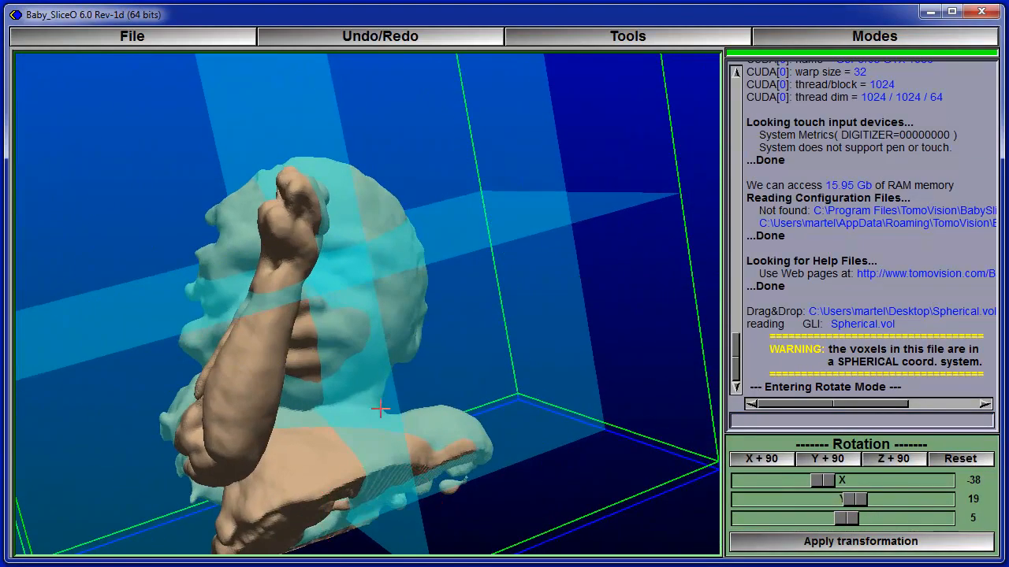
{"action": "left_click_drag", "start_coordinate": [334, 197], "coordinate": [415, 199]}
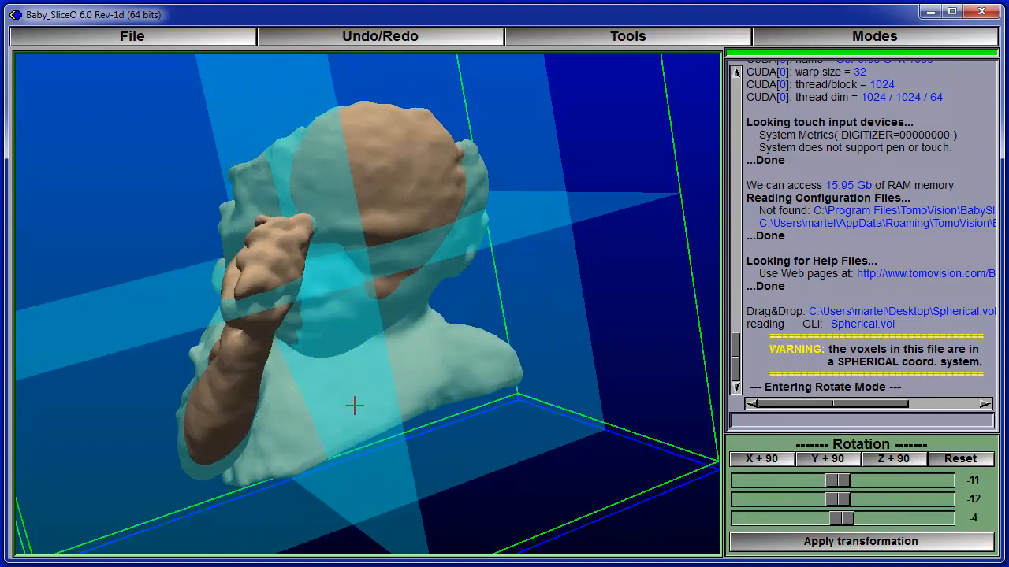
Step: Adjust the volume's rotation against the reference planes to about X -20, Y 10, Z -3
{"action": "left_click_drag", "start_coordinate": [365, 407], "coordinate": [365, 401]}
{"action": "left_click_drag", "start_coordinate": [182, 119], "coordinate": [351, 375]}
{"action": "left_click_drag", "start_coordinate": [344, 339], "coordinate": [357, 354]}
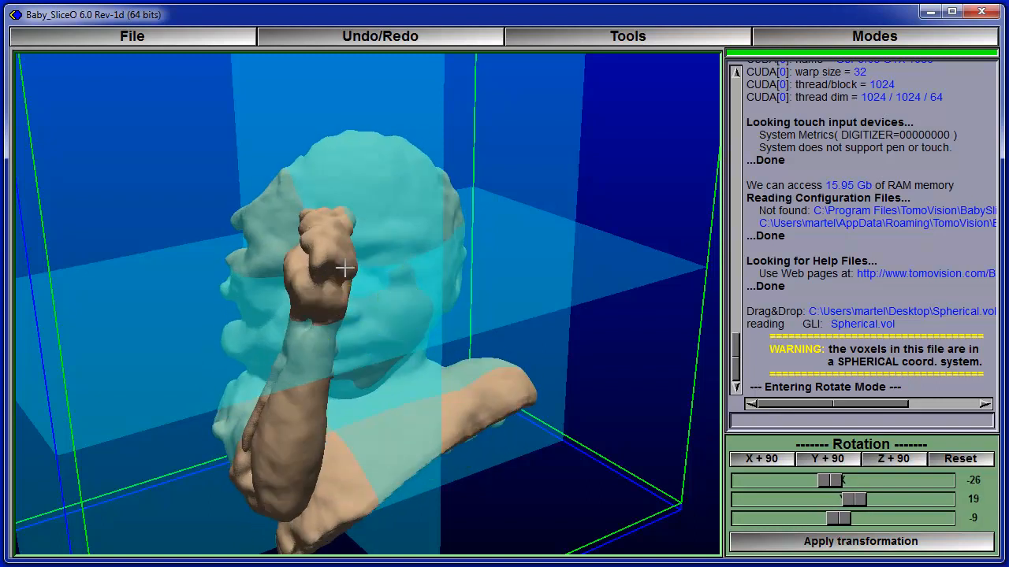
{"action": "left_click_drag", "start_coordinate": [166, 232], "coordinate": [296, 154]}
{"action": "left_click_drag", "start_coordinate": [601, 422], "coordinate": [371, 250]}
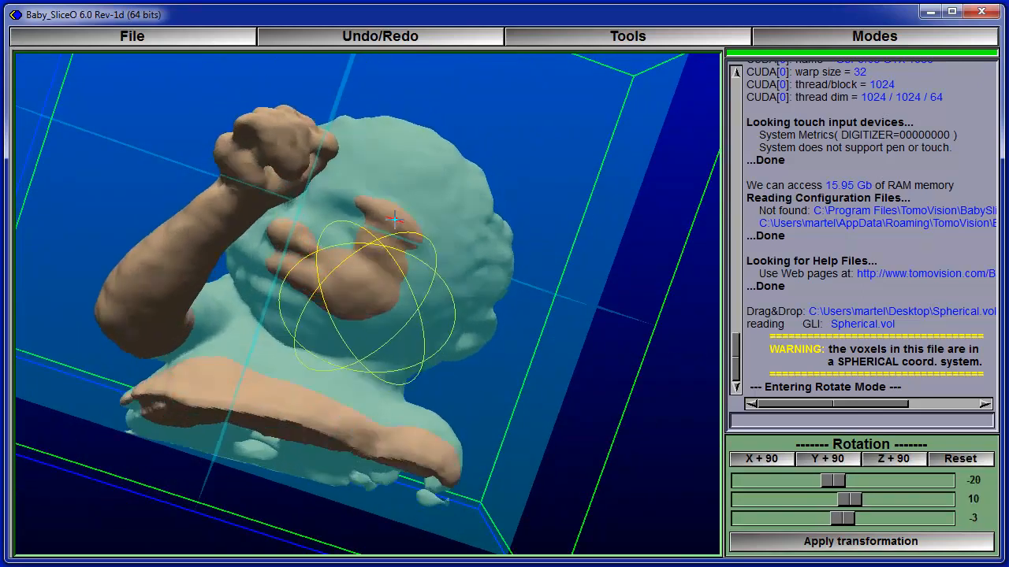
Step: Turn the volume further to about X -42, Y 14, Z 3 and apply the transformation
{"action": "mouse_move", "coordinate": [100, 141]}
{"action": "left_mouse_down"}
{"action": "mouse_move", "coordinate": [255, 194]}
{"action": "mouse_move", "coordinate": [339, 287]}
{"action": "mouse_move", "coordinate": [276, 265]}
{"action": "mouse_move", "coordinate": [85, 143]}
{"action": "left_mouse_up"}
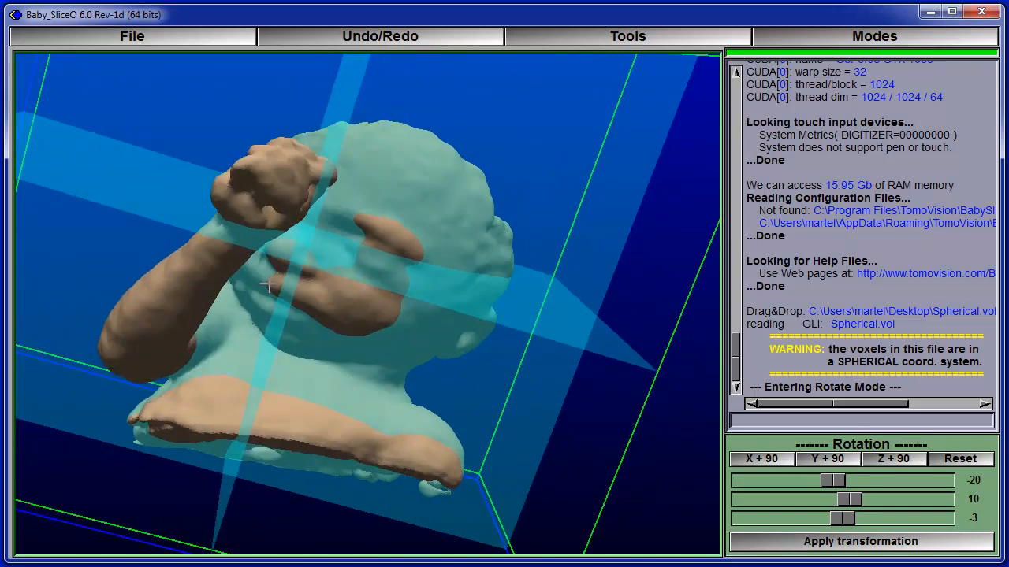
{"action": "left_click_drag", "start_coordinate": [269, 288], "coordinate": [274, 289]}
{"action": "left_click_drag", "start_coordinate": [152, 142], "coordinate": [286, 146]}
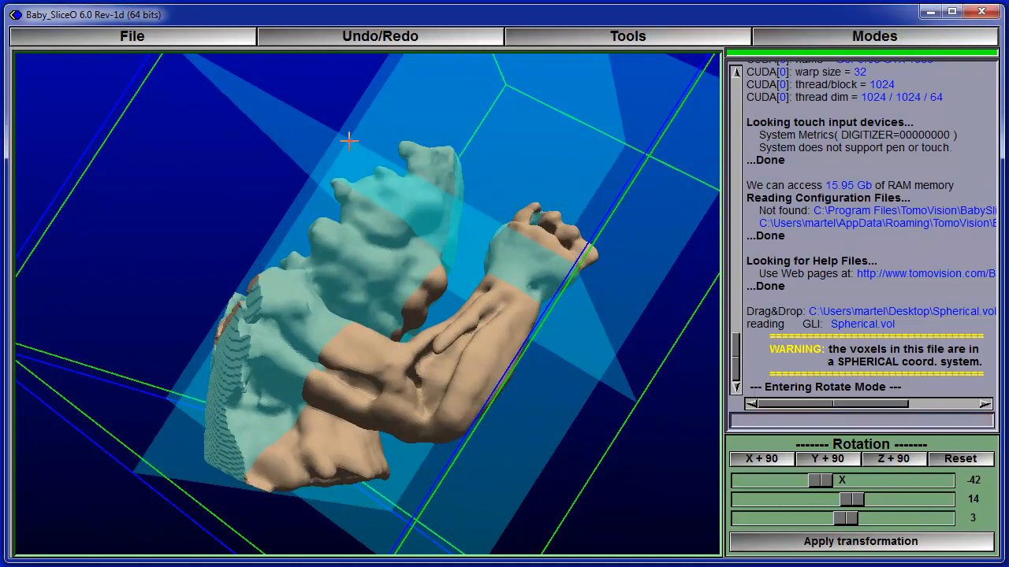
{"action": "left_click", "coordinate": [832, 541]}
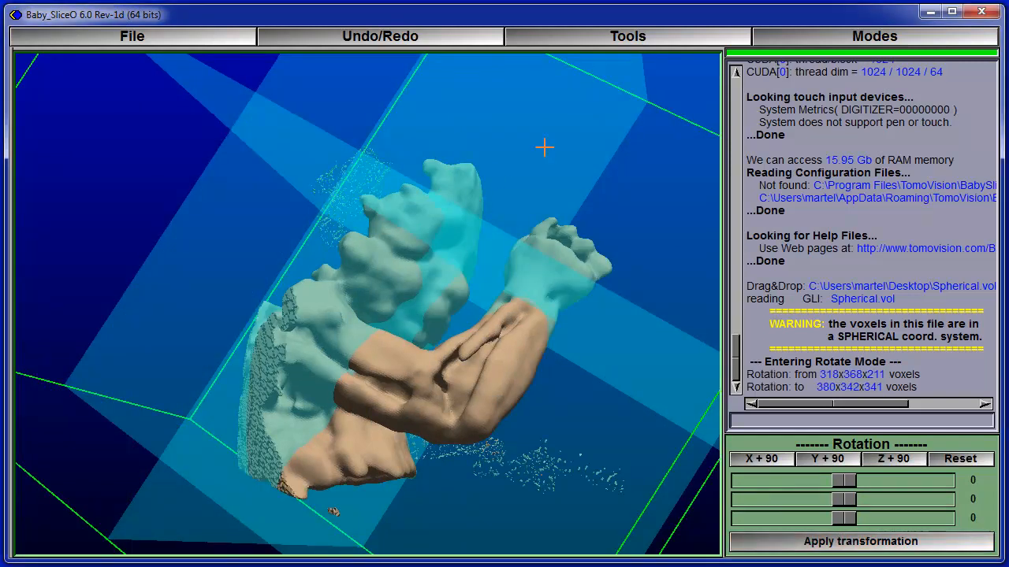
Step: Switch to Cleanup mode, select the baby's main surface and delete all unselected surfaces
{"action": "left_click_drag", "start_coordinate": [540, 146], "coordinate": [554, 274]}
{"action": "left_click_drag", "start_coordinate": [599, 463], "coordinate": [329, 430]}
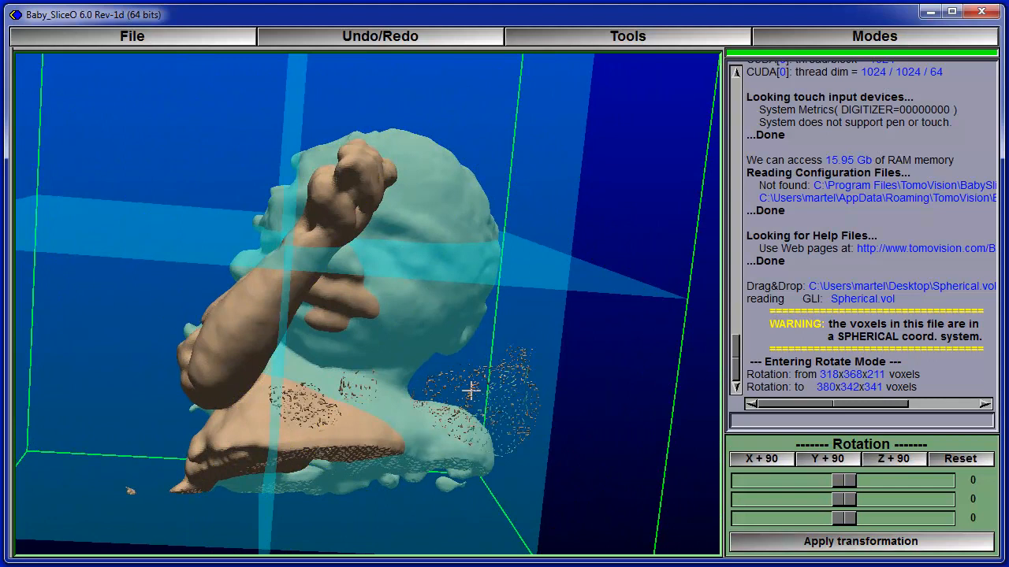
{"action": "left_click", "coordinate": [794, 33]}
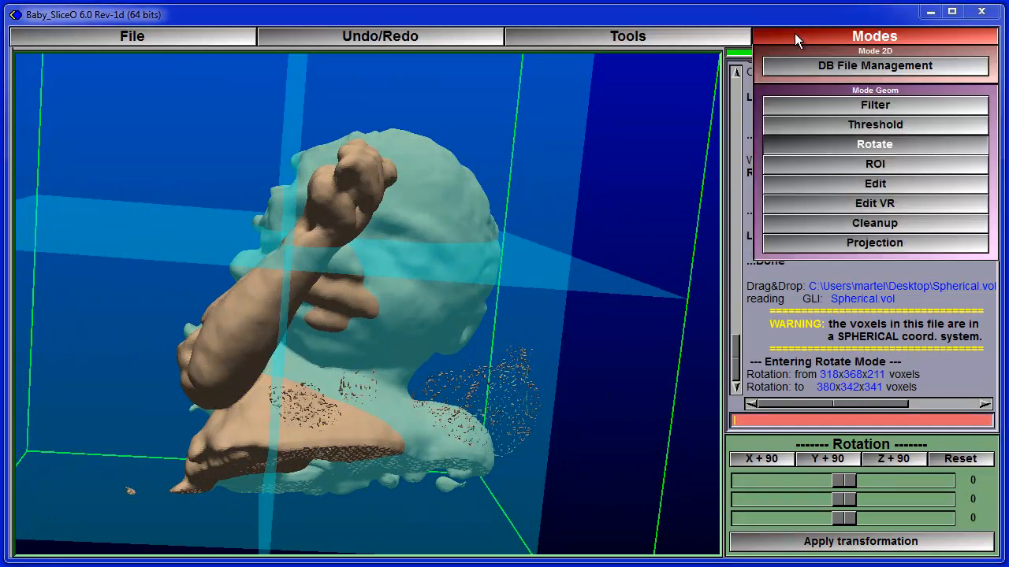
{"action": "left_click", "coordinate": [849, 223]}
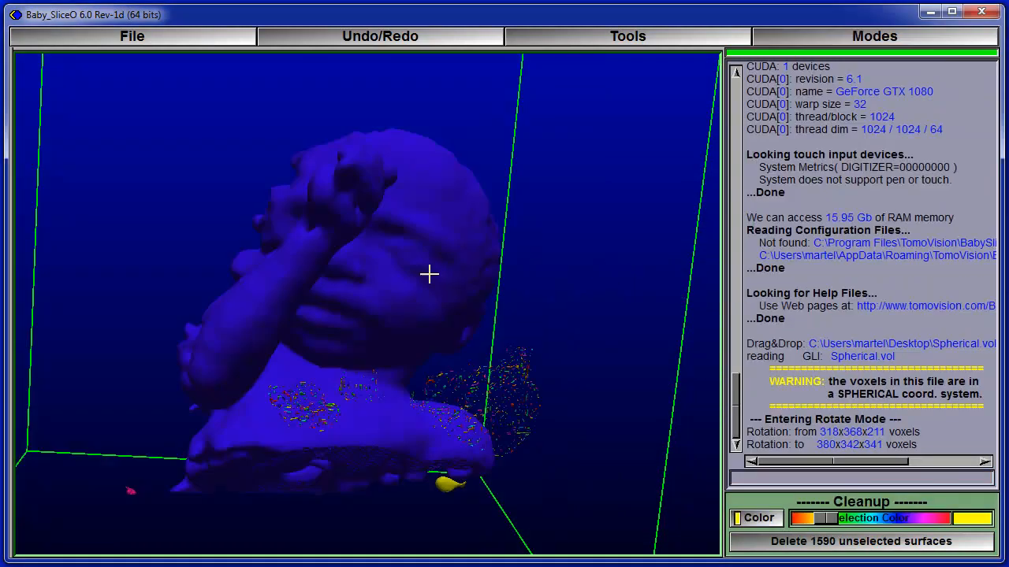
{"action": "left_click", "coordinate": [428, 275]}
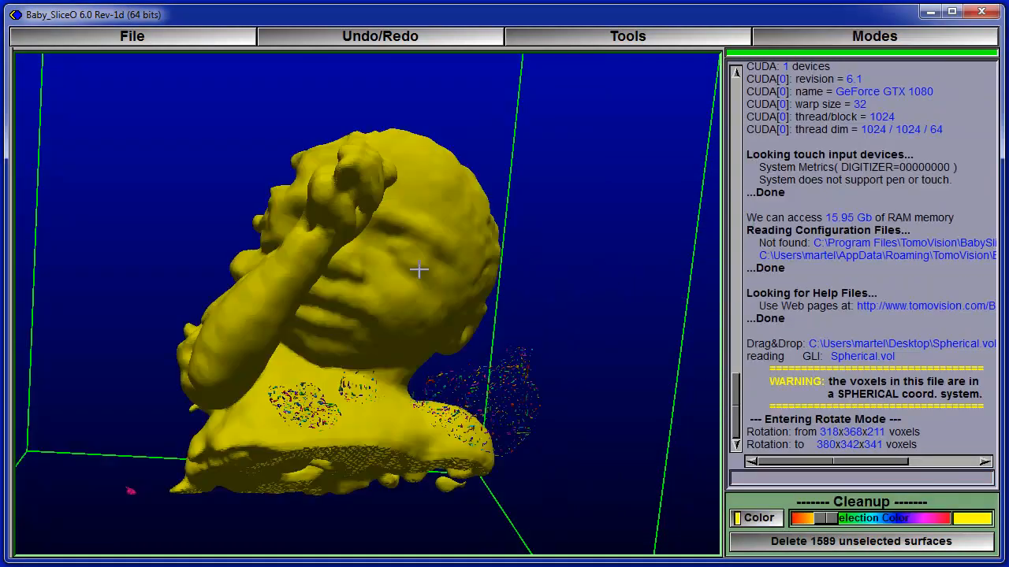
{"action": "left_click", "coordinate": [867, 542]}
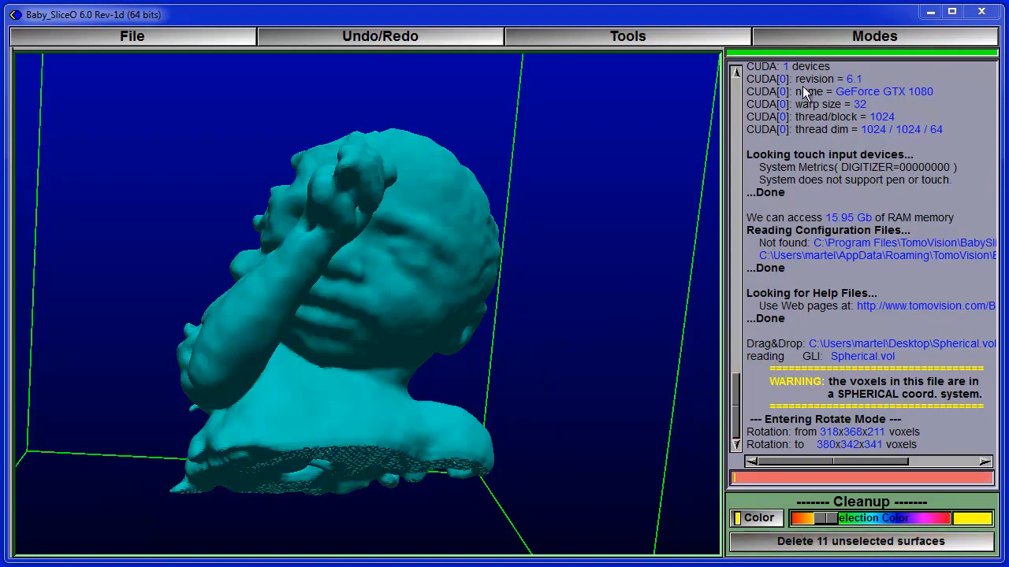
Step: Return to Edit mode and fill the grooves in the raised forearm with a Grey + brush of size 4.4
{"action": "left_click", "coordinate": [796, 37]}
{"action": "left_click", "coordinate": [837, 182]}
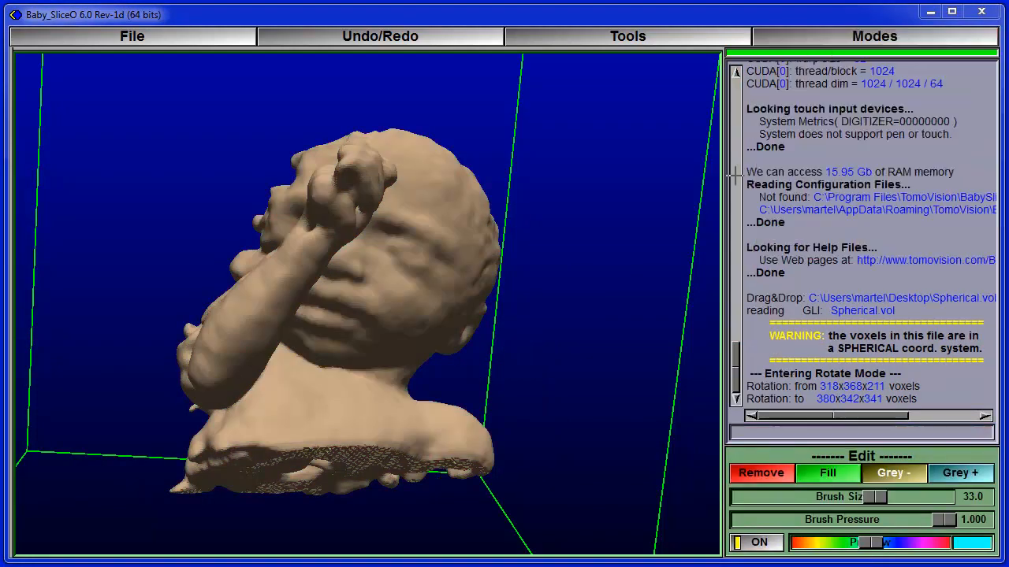
{"action": "mouse_move", "coordinate": [105, 134]}
{"action": "left_mouse_down"}
{"action": "mouse_move", "coordinate": [199, 222]}
{"action": "mouse_move", "coordinate": [646, 462]}
{"action": "left_mouse_up"}
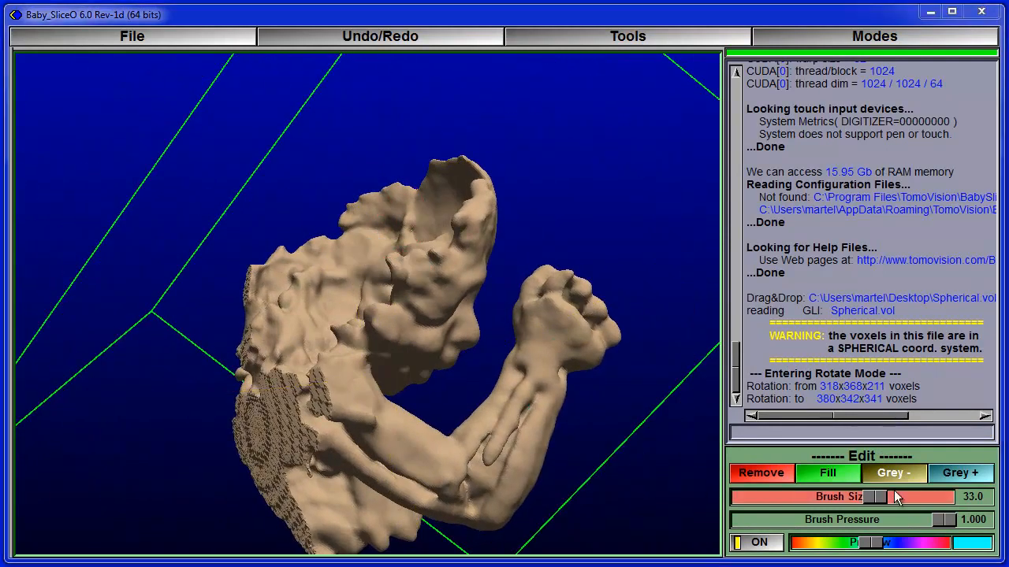
{"action": "scroll", "coordinate": [517, 433], "scroll_direction": "down", "scroll_amount": 6}
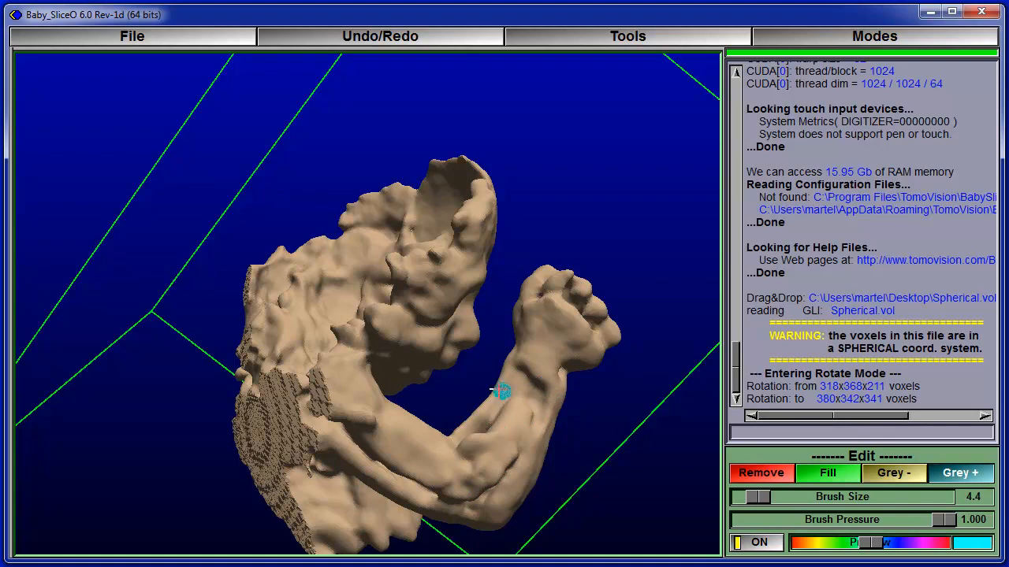
{"action": "left_click_drag", "start_coordinate": [532, 182], "coordinate": [500, 354]}
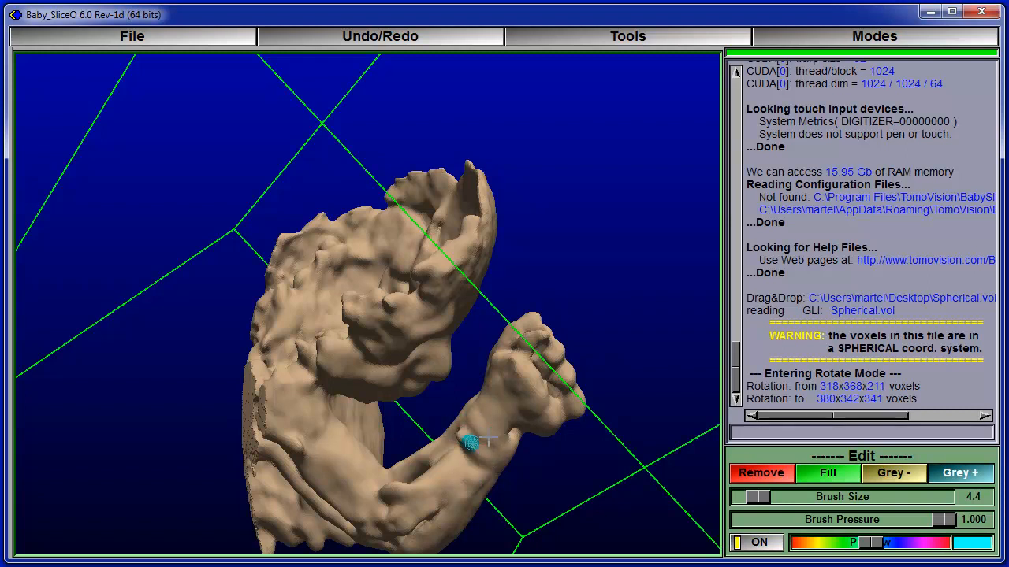
Step: Set the Grey - brush to size 30.4 and pressure 0.146 and work over the raised forearm
{"action": "left_click", "coordinate": [890, 475]}
{"action": "scroll", "coordinate": [547, 441], "scroll_direction": "up", "scroll_amount": 6}
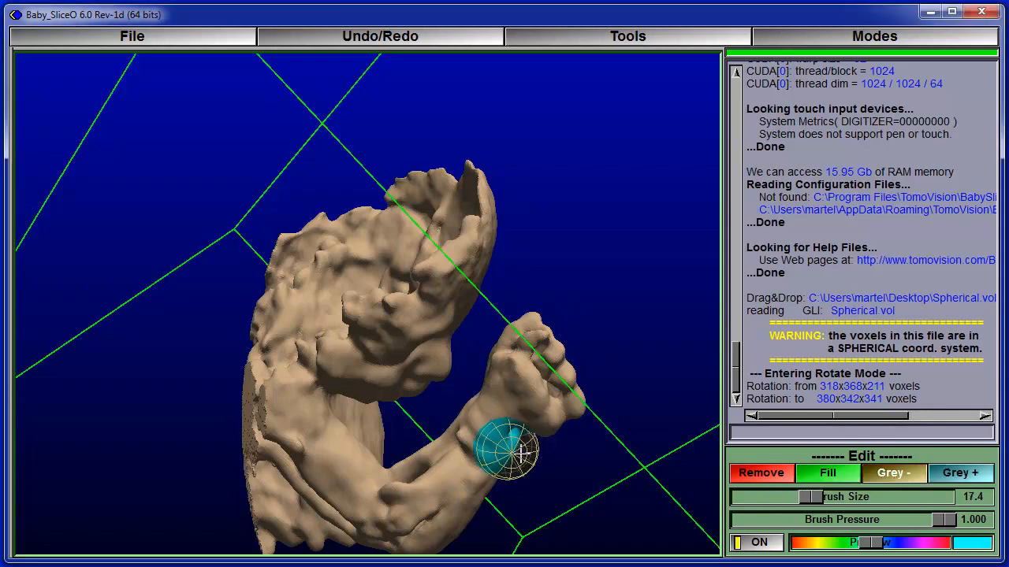
{"action": "scroll", "coordinate": [506, 450], "scroll_direction": "up", "scroll_amount": 1}
{"action": "scroll", "coordinate": [473, 450], "scroll_direction": "up", "scroll_amount": 6}
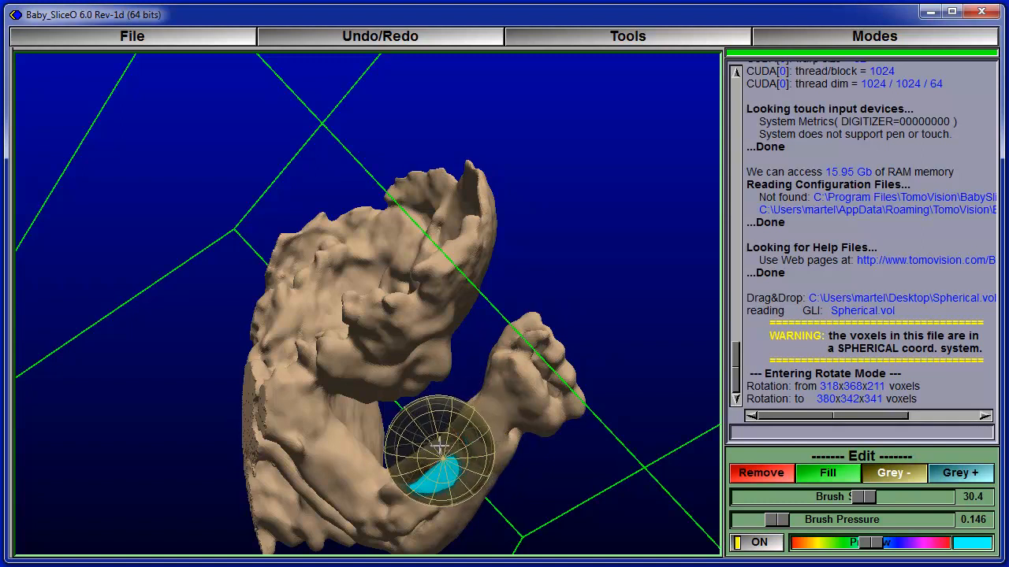
{"action": "left_click_drag", "start_coordinate": [658, 498], "coordinate": [623, 326]}
{"action": "left_click_drag", "start_coordinate": [649, 439], "coordinate": [540, 451]}
{"action": "left_click_drag", "start_coordinate": [153, 117], "coordinate": [552, 379]}
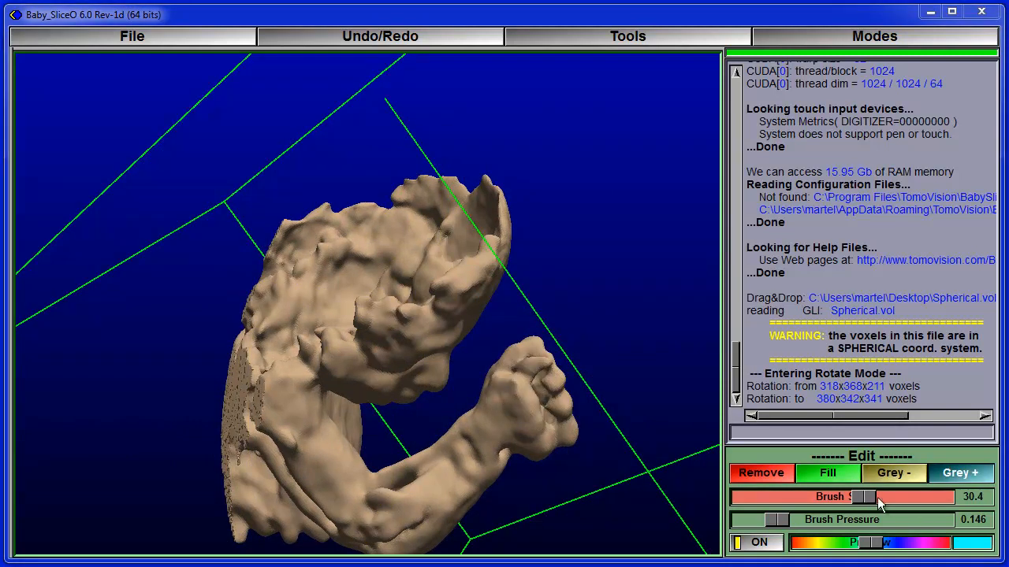
Step: Switch to the Grey + brush, set its pressure to 1.000 and size to 41.4, and place it over the raised fist
{"action": "left_click", "coordinate": [966, 476]}
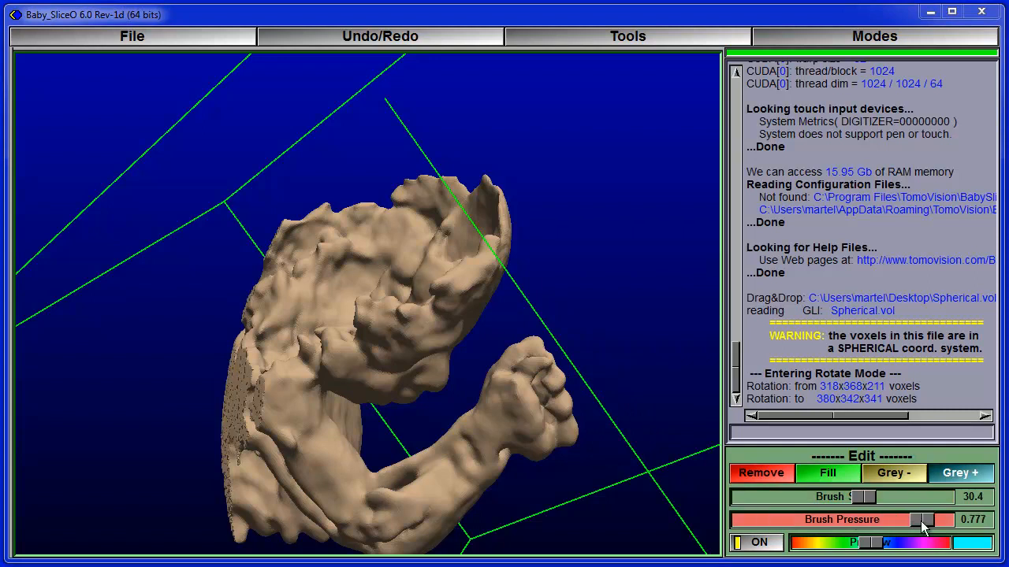
{"action": "scroll", "coordinate": [544, 394], "scroll_direction": "up", "scroll_amount": 7}
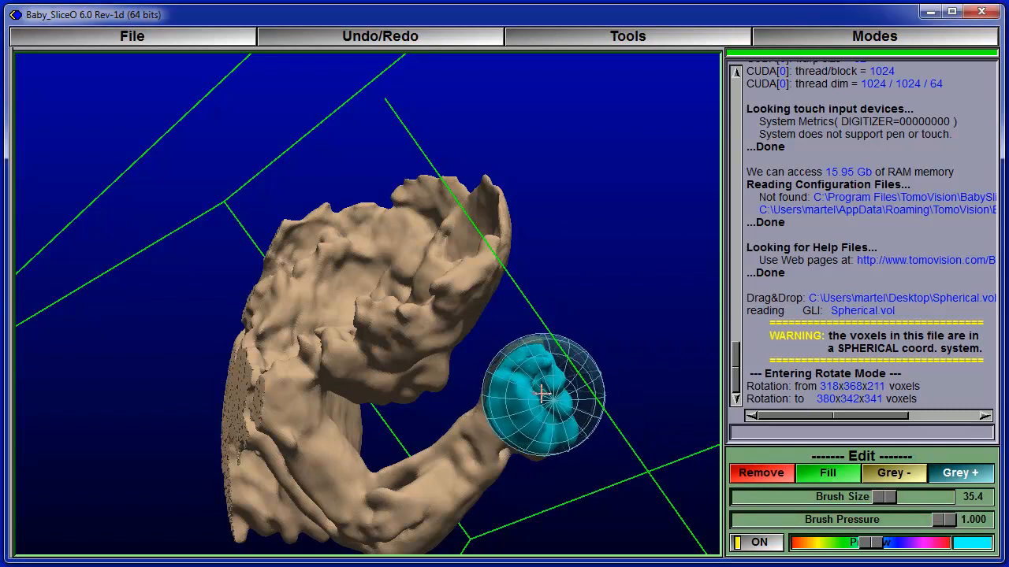
{"action": "scroll", "coordinate": [545, 394], "scroll_direction": "up", "scroll_amount": 4}
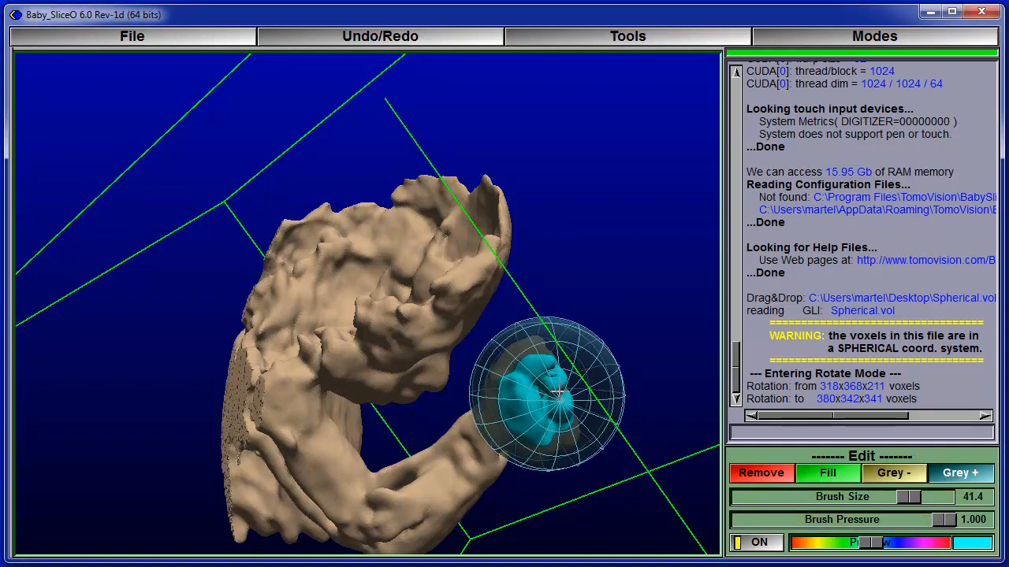
{"action": "mouse_move", "coordinate": [616, 358]}
{"action": "left_mouse_down"}
{"action": "mouse_move", "coordinate": [554, 387]}
{"action": "mouse_move", "coordinate": [648, 510]}
{"action": "left_mouse_up"}
{"action": "middle_click_drag", "start_coordinate": [648, 510], "coordinate": [635, 410]}
Step: Set the brush size to 24.4 and work around the raised fist and head with the Grey - brush at pressure 1.000
{"action": "left_click_drag", "start_coordinate": [907, 496], "coordinate": [842, 497]}
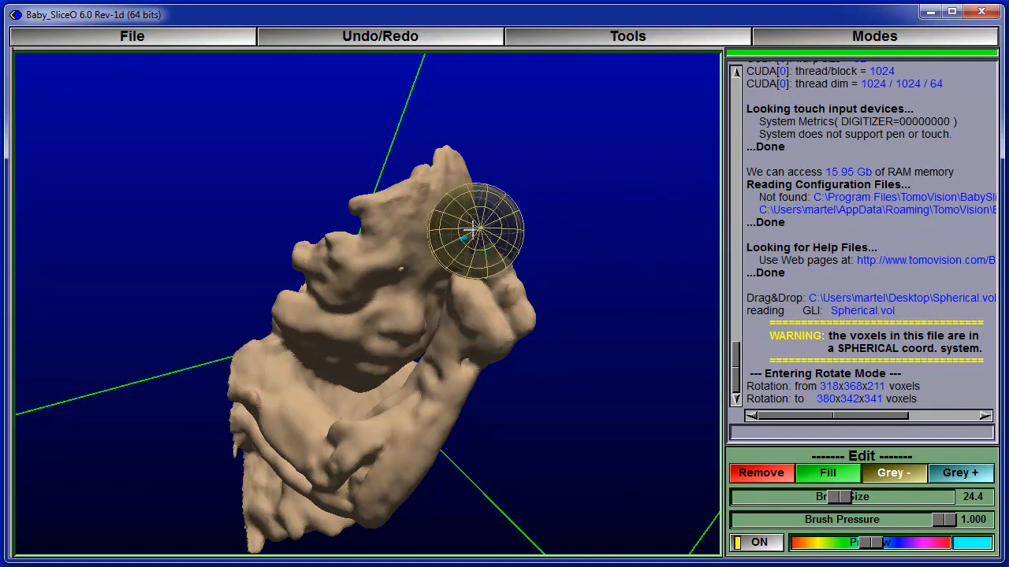
{"action": "left_click_drag", "start_coordinate": [609, 419], "coordinate": [543, 370]}
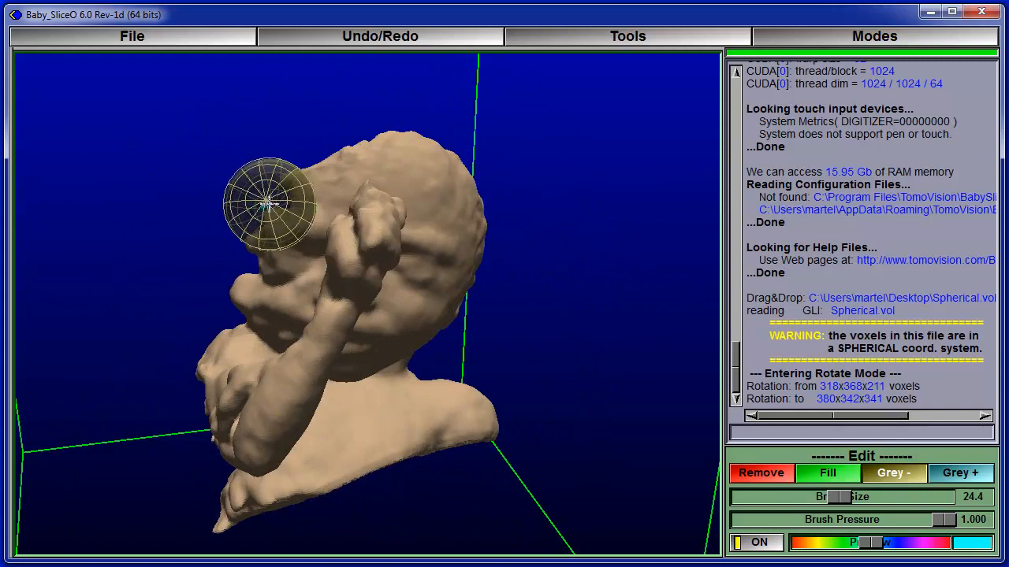
{"action": "mouse_move", "coordinate": [575, 438]}
{"action": "left_mouse_down"}
{"action": "mouse_move", "coordinate": [520, 376]}
{"action": "mouse_move", "coordinate": [496, 430]}
{"action": "left_mouse_up"}
{"action": "mouse_move", "coordinate": [30, 138]}
{"action": "left_mouse_down"}
{"action": "mouse_move", "coordinate": [63, 157]}
{"action": "mouse_move", "coordinate": [218, 101]}
{"action": "mouse_move", "coordinate": [310, 228]}
{"action": "mouse_move", "coordinate": [339, 225]}
{"action": "left_mouse_up"}
{"action": "left_click_drag", "start_coordinate": [650, 187], "coordinate": [405, 243]}
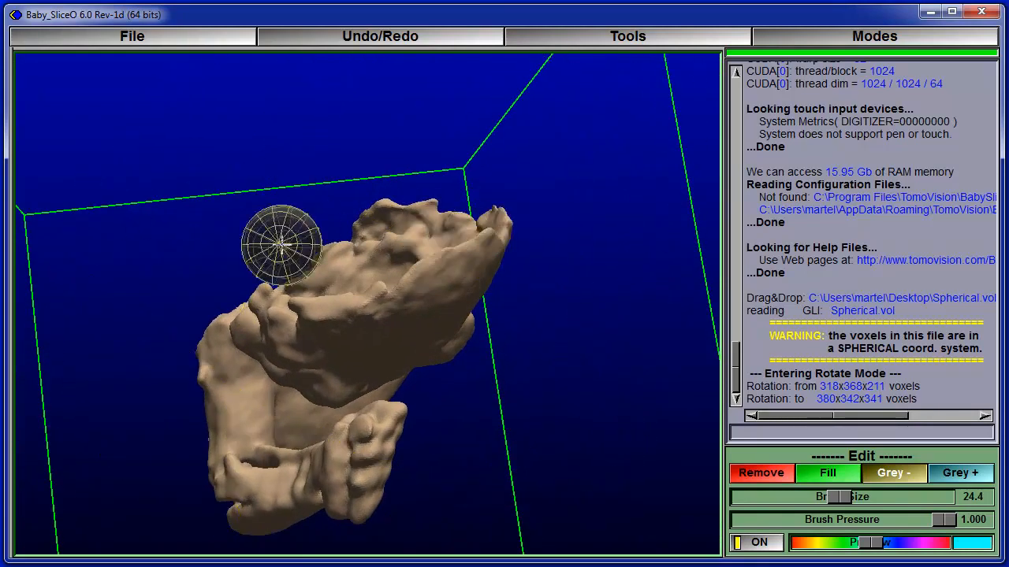
{"action": "mouse_move", "coordinate": [155, 195]}
{"action": "left_mouse_down"}
{"action": "mouse_move", "coordinate": [176, 232]}
{"action": "mouse_move", "coordinate": [581, 333]}
{"action": "left_mouse_up"}
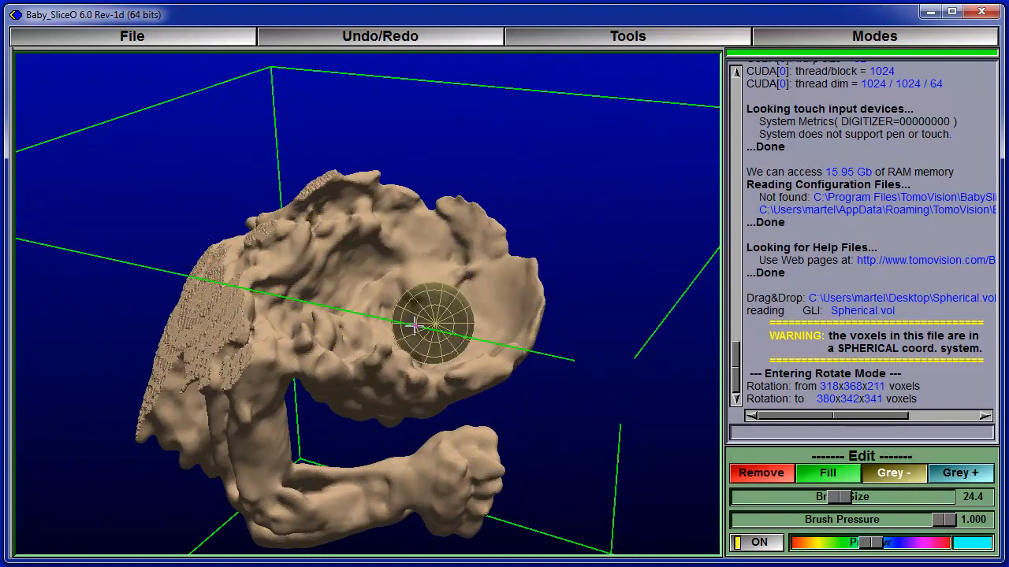
{"action": "mouse_move", "coordinate": [653, 429]}
{"action": "left_mouse_down"}
{"action": "mouse_move", "coordinate": [611, 369]}
{"action": "mouse_move", "coordinate": [488, 324]}
{"action": "mouse_move", "coordinate": [601, 361]}
{"action": "mouse_move", "coordinate": [583, 359]}
{"action": "left_mouse_up"}
{"action": "mouse_move", "coordinate": [284, 394]}
{"action": "left_mouse_down"}
{"action": "mouse_move", "coordinate": [74, 428]}
{"action": "mouse_move", "coordinate": [126, 386]}
{"action": "left_mouse_up"}
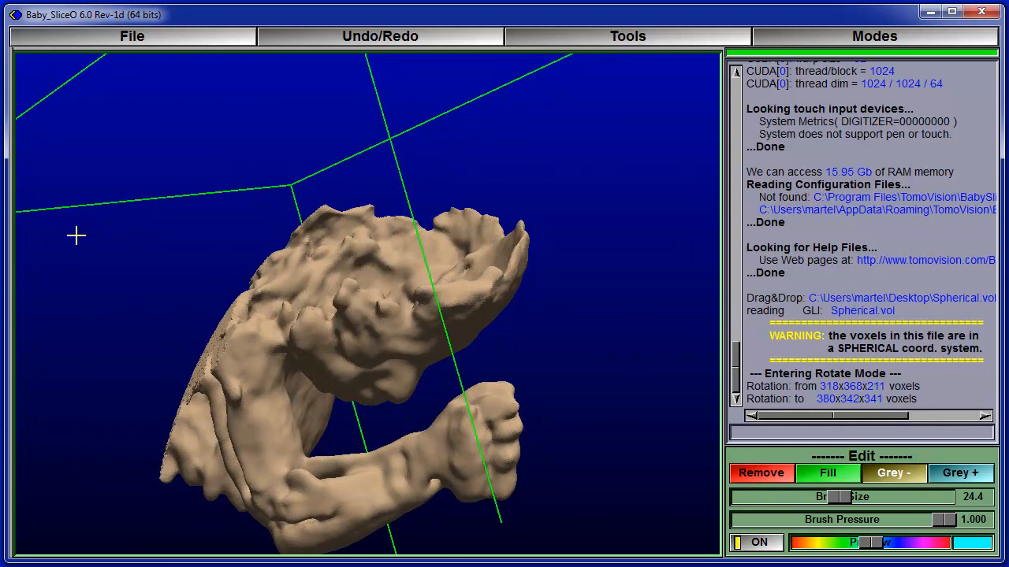
Step: Switch to ROI mode and, in the X-Z direction, crop the front of the volume through the head to 380x342x137 voxels
{"action": "left_click", "coordinate": [834, 34]}
{"action": "left_click", "coordinate": [867, 166]}
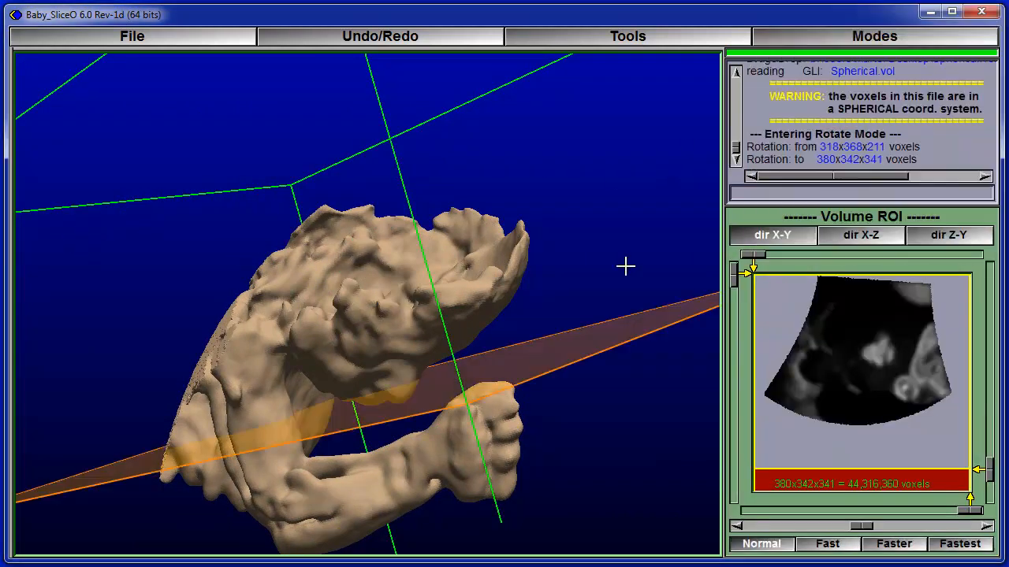
{"action": "left_click", "coordinate": [836, 237]}
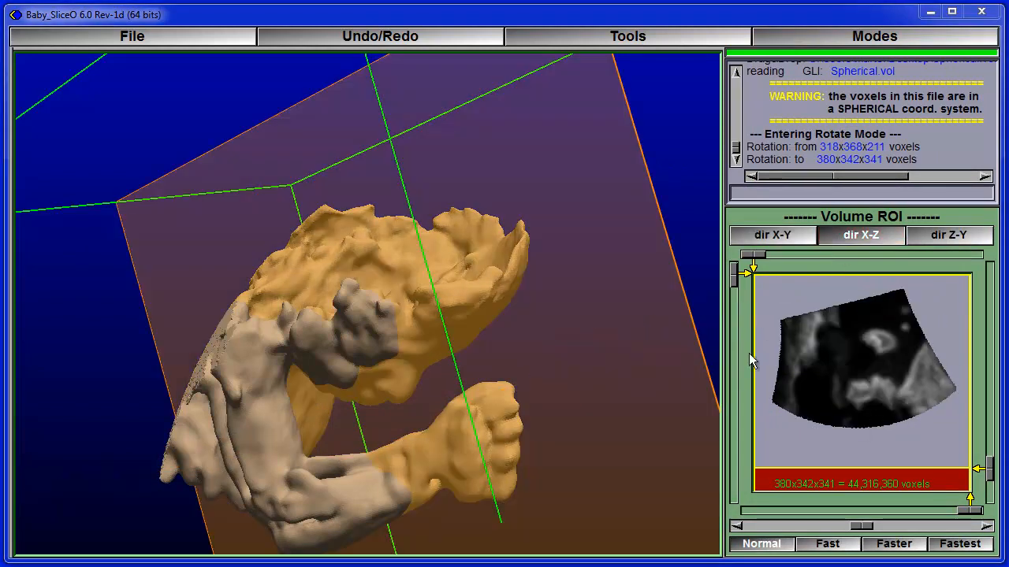
{"action": "mouse_move", "coordinate": [971, 514]}
{"action": "left_mouse_down"}
{"action": "mouse_move", "coordinate": [918, 513]}
{"action": "mouse_move", "coordinate": [974, 514]}
{"action": "left_mouse_up"}
{"action": "mouse_move", "coordinate": [990, 471]}
{"action": "left_mouse_down"}
{"action": "mouse_move", "coordinate": [990, 404]}
{"action": "mouse_move", "coordinate": [992, 489]}
{"action": "left_mouse_up"}
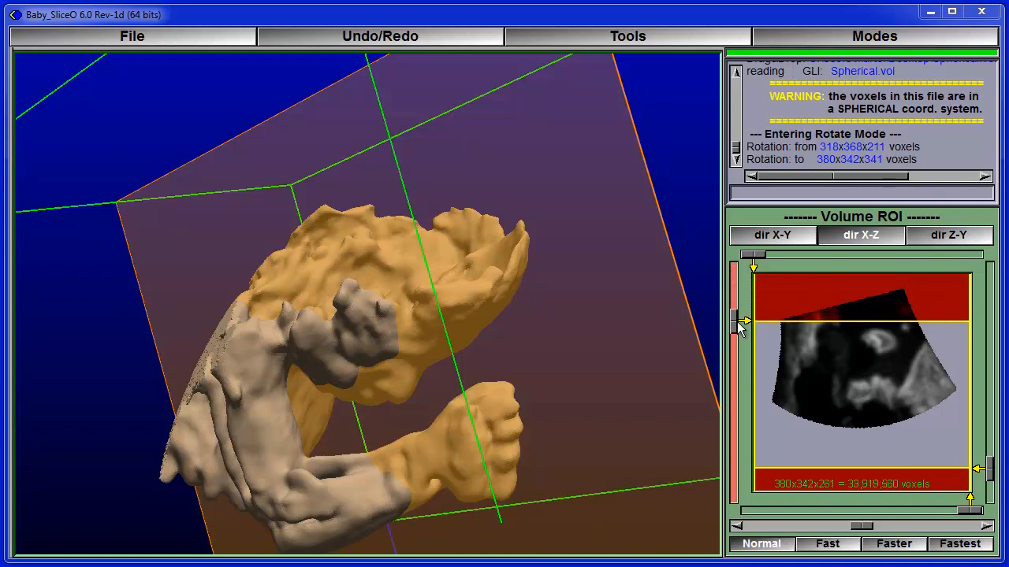
{"action": "left_click_drag", "start_coordinate": [738, 347], "coordinate": [734, 372]}
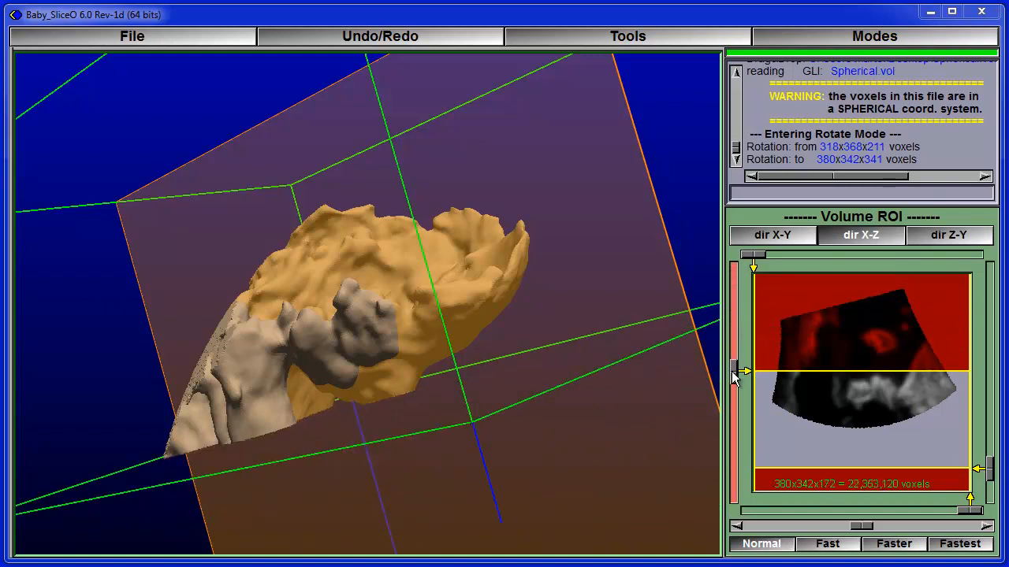
{"action": "left_click_drag", "start_coordinate": [473, 473], "coordinate": [496, 288]}
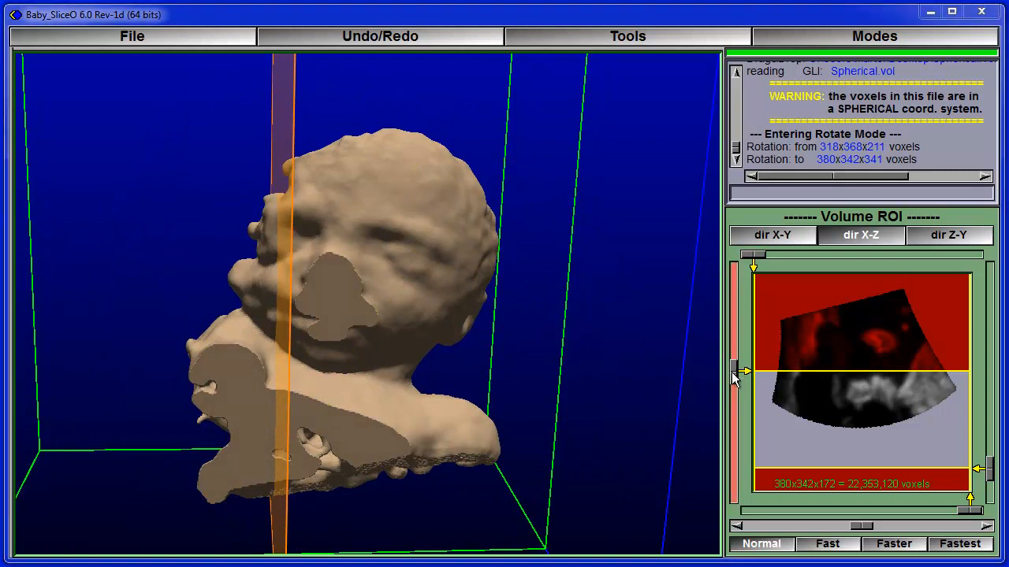
{"action": "left_click_drag", "start_coordinate": [732, 375], "coordinate": [732, 400]}
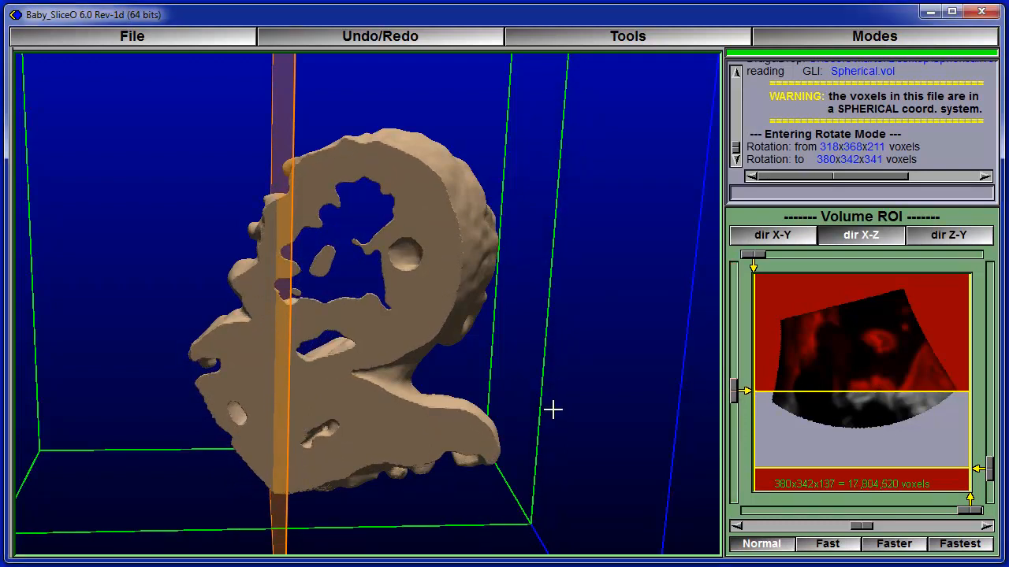
Step: Crop the empty space behind the baby to reduce the X-Z region to 380x342x95 voxels
{"action": "left_click_drag", "start_coordinate": [84, 222], "coordinate": [638, 425]}
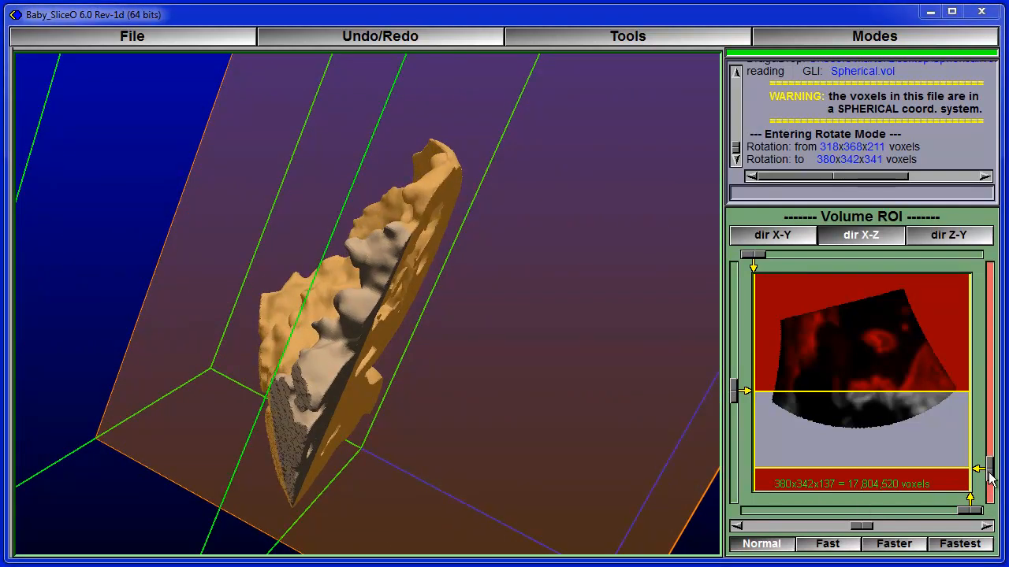
{"action": "left_click_drag", "start_coordinate": [991, 476], "coordinate": [998, 449]}
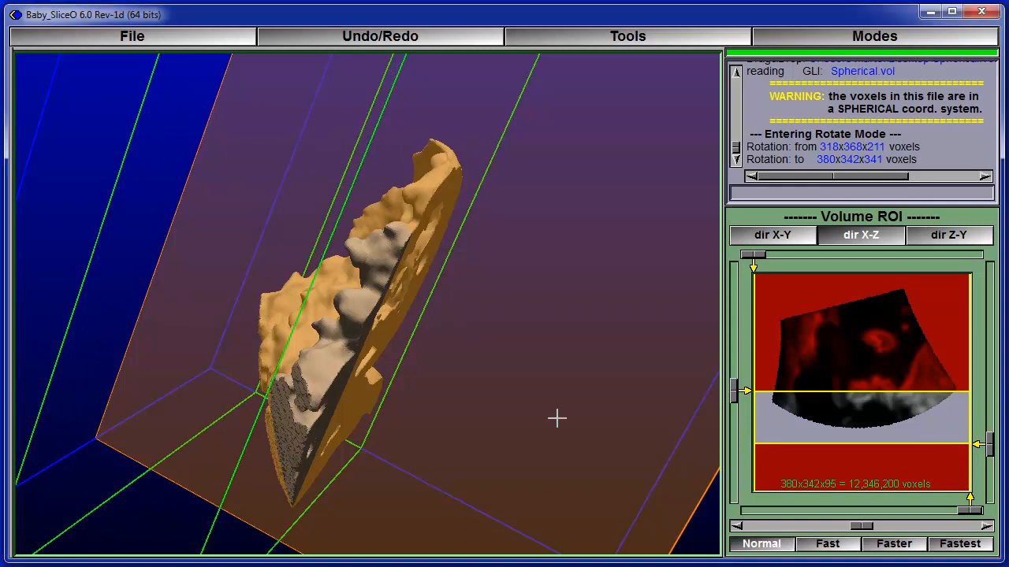
{"action": "left_click_drag", "start_coordinate": [611, 376], "coordinate": [504, 357]}
{"action": "left_click_drag", "start_coordinate": [52, 332], "coordinate": [613, 354]}
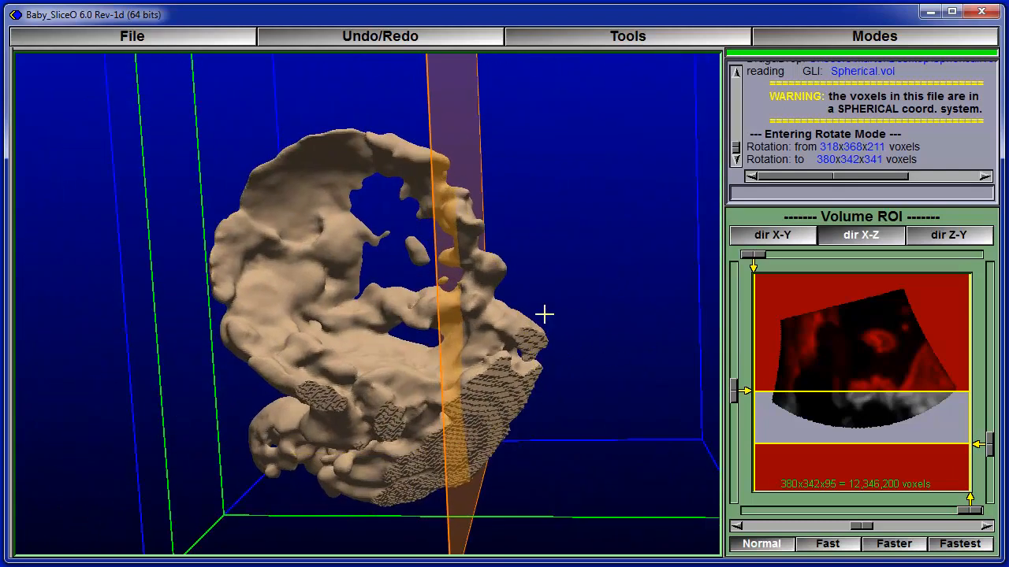
{"action": "left_click_drag", "start_coordinate": [85, 209], "coordinate": [150, 194]}
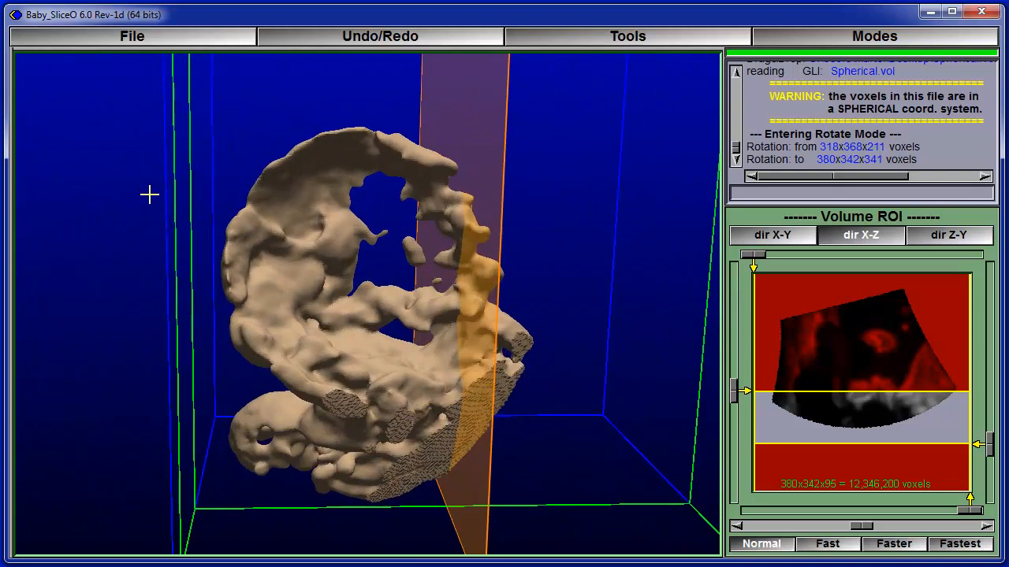
Step: Switch to Projection mode, set the brush size to 28.0 and extrude the open back of the head and body to the region's rear limit
{"action": "left_click", "coordinate": [880, 35]}
{"action": "left_click", "coordinate": [866, 245]}
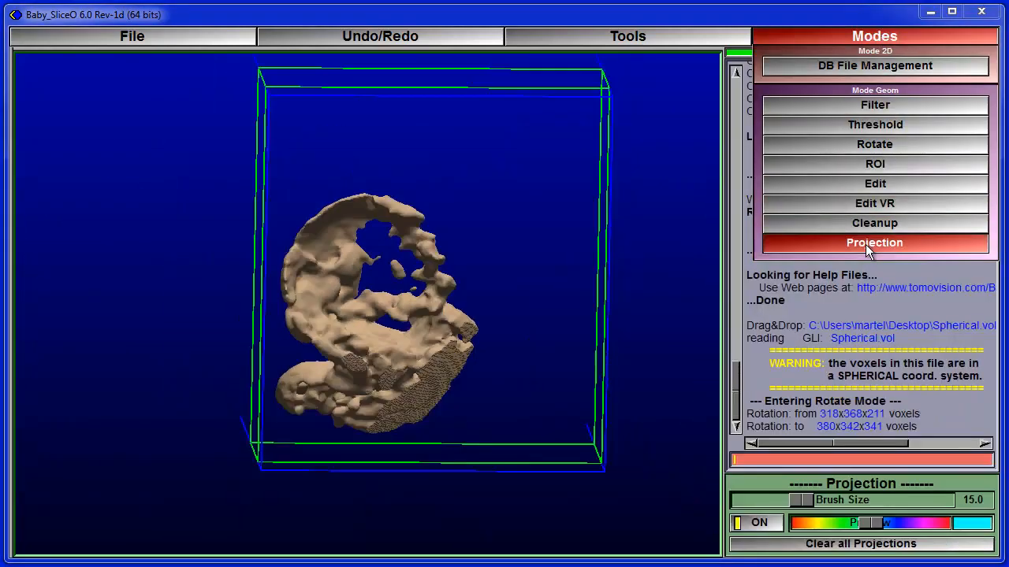
{"action": "left_click_drag", "start_coordinate": [483, 512], "coordinate": [482, 491]}
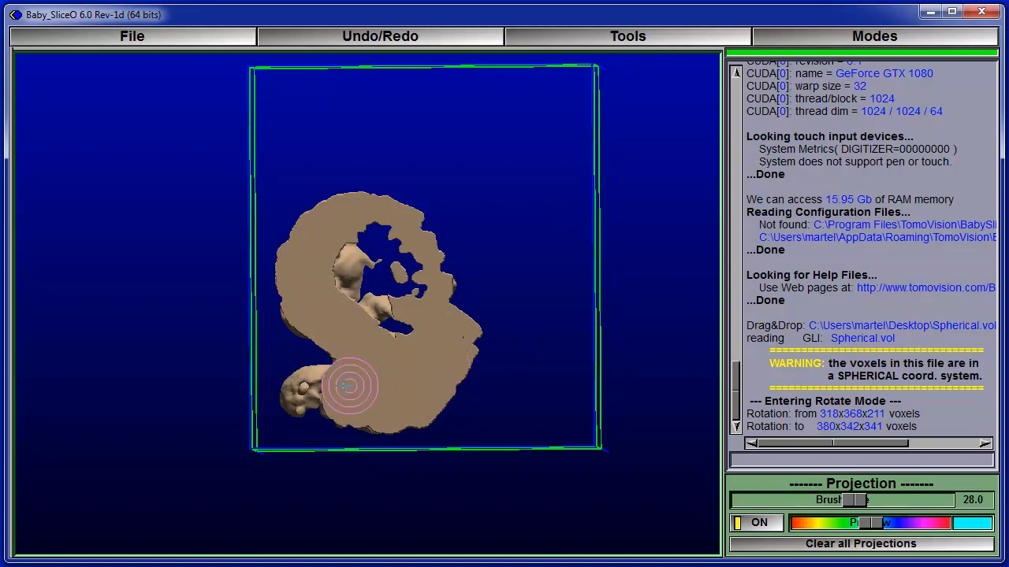
{"action": "left_click_drag", "start_coordinate": [569, 231], "coordinate": [441, 197]}
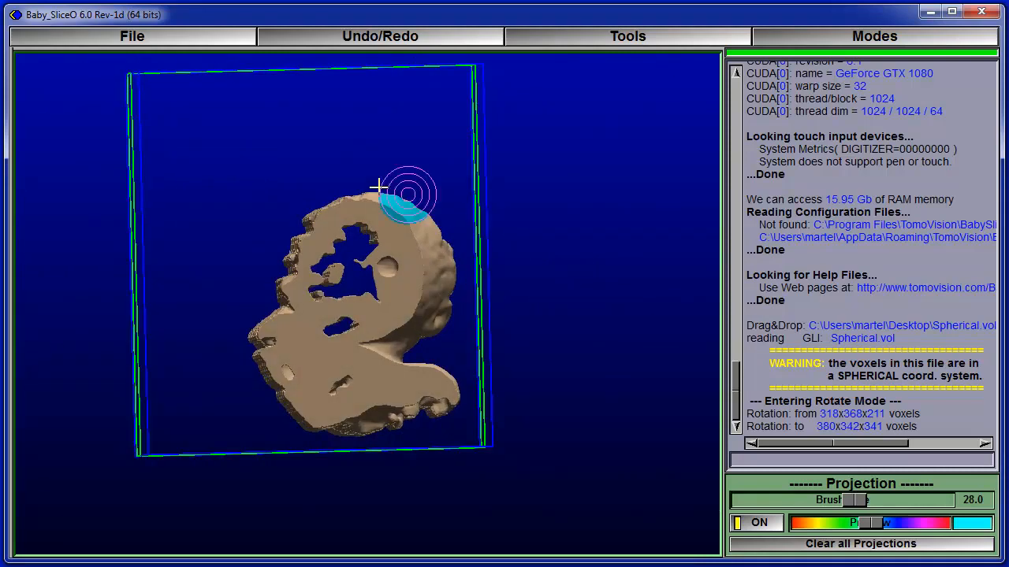
{"action": "left_click_drag", "start_coordinate": [161, 142], "coordinate": [270, 166]}
Step: Return to ROI mode, widen the region to 380x342x235 voxels and examine the baby's extruded back from several sides
{"action": "left_click", "coordinate": [855, 46]}
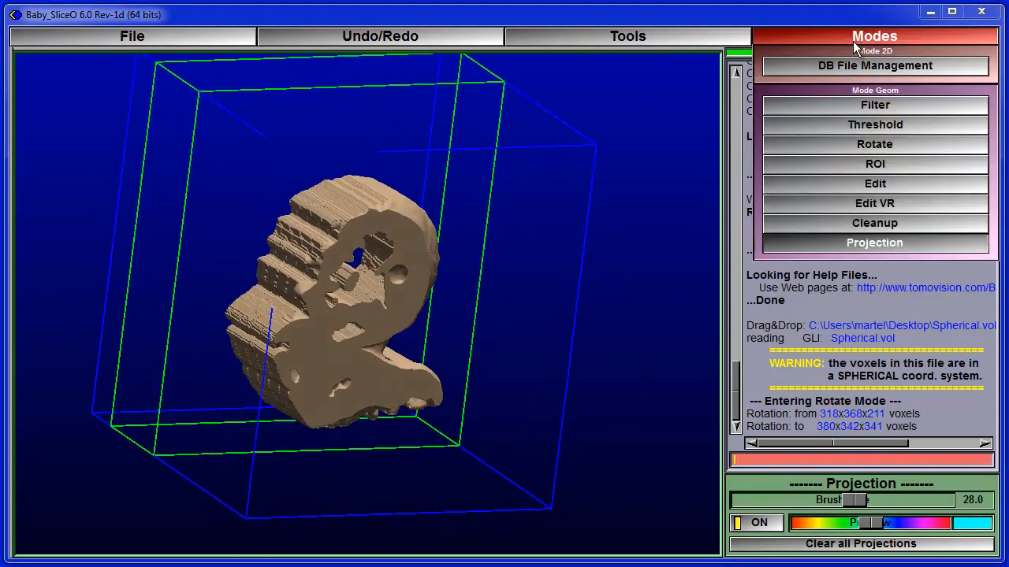
{"action": "left_click", "coordinate": [846, 169]}
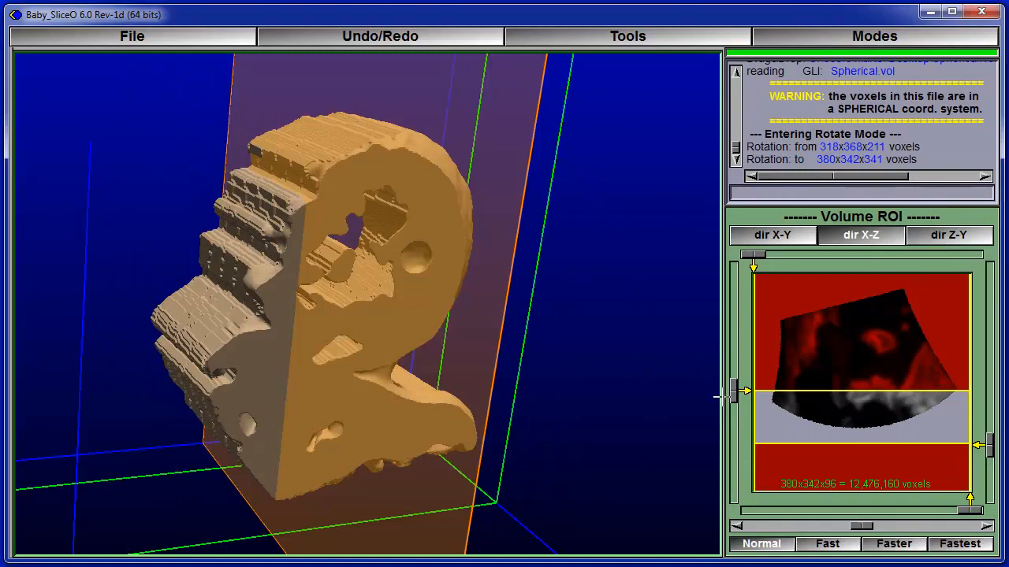
{"action": "left_click_drag", "start_coordinate": [733, 389], "coordinate": [754, 316]}
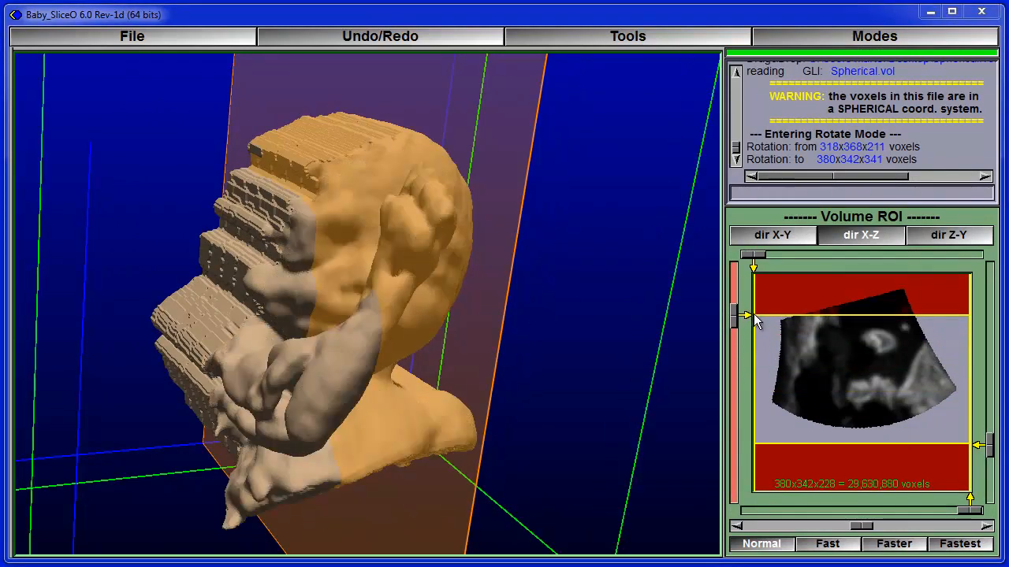
{"action": "left_click_drag", "start_coordinate": [631, 213], "coordinate": [554, 352]}
{"action": "left_click_drag", "start_coordinate": [644, 220], "coordinate": [612, 312]}
{"action": "left_click_drag", "start_coordinate": [576, 472], "coordinate": [334, 480]}
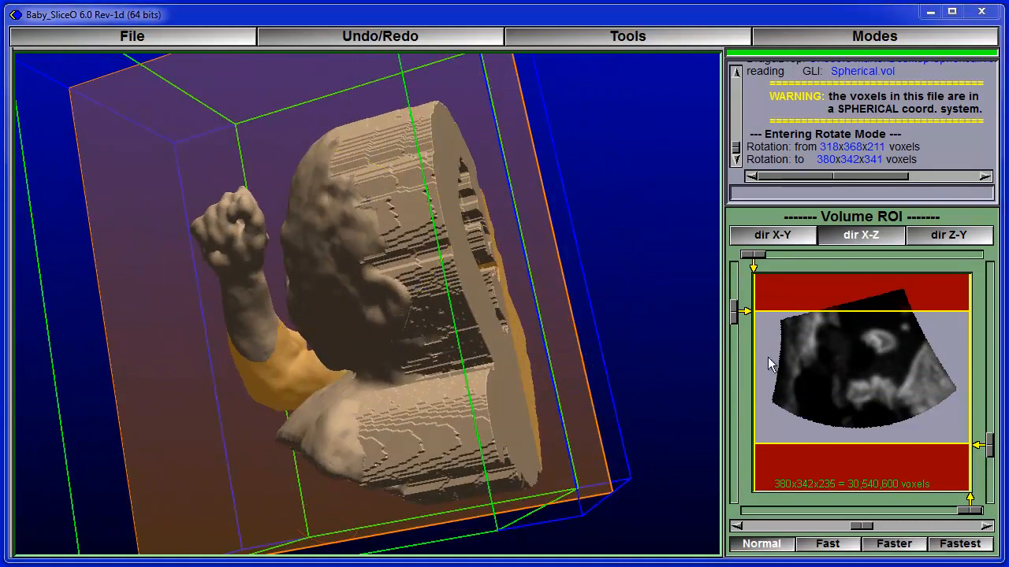
{"action": "left_click_drag", "start_coordinate": [76, 149], "coordinate": [216, 131]}
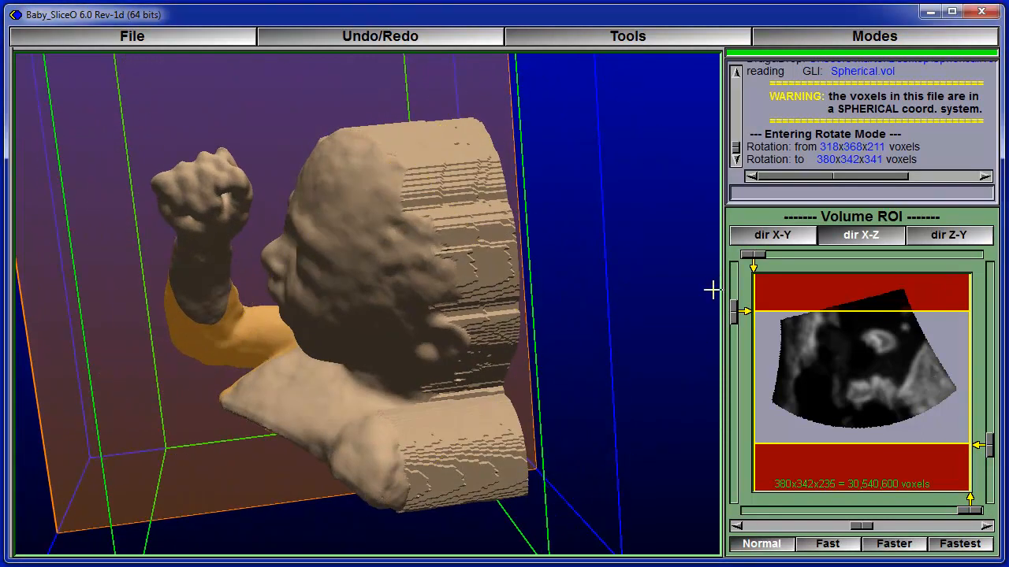
Step: Crop the region to a 380x342x20-voxel slab at the end of the extruded back and select the Fill brush in Edit mode
{"action": "left_click_drag", "start_coordinate": [733, 313], "coordinate": [751, 435]}
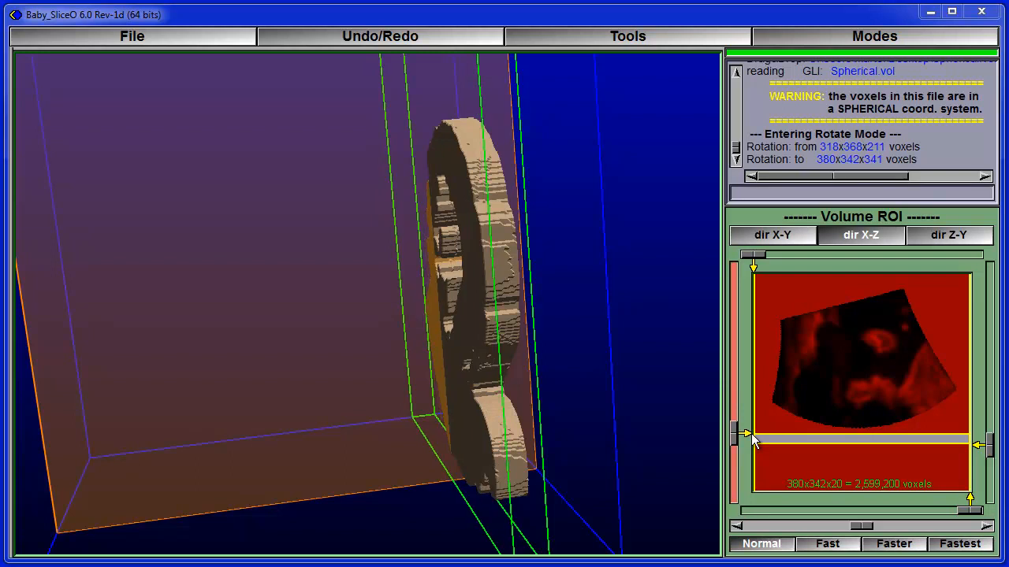
{"action": "left_click_drag", "start_coordinate": [126, 337], "coordinate": [264, 276]}
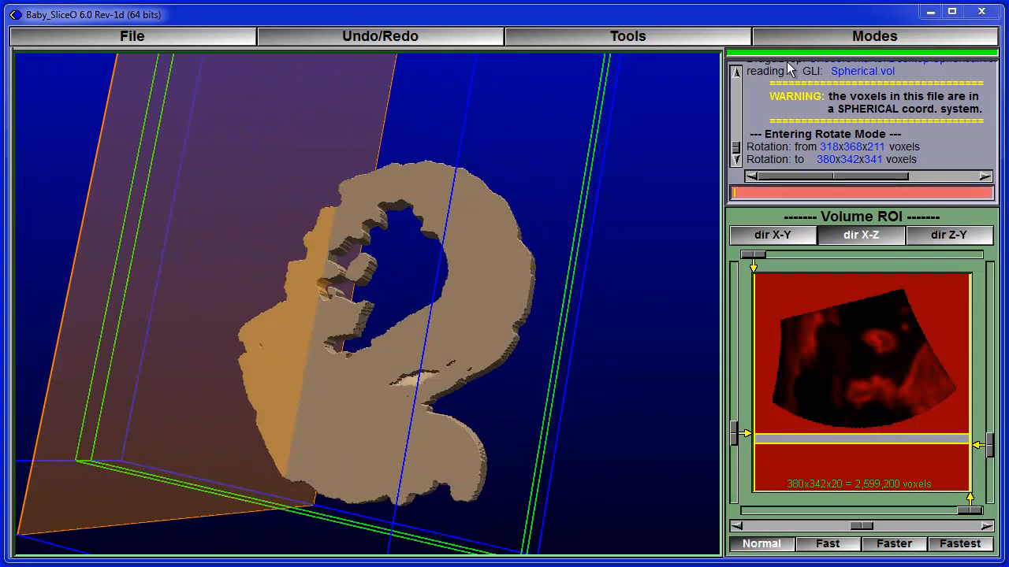
{"action": "left_click", "coordinate": [789, 31]}
{"action": "left_click", "coordinate": [824, 181]}
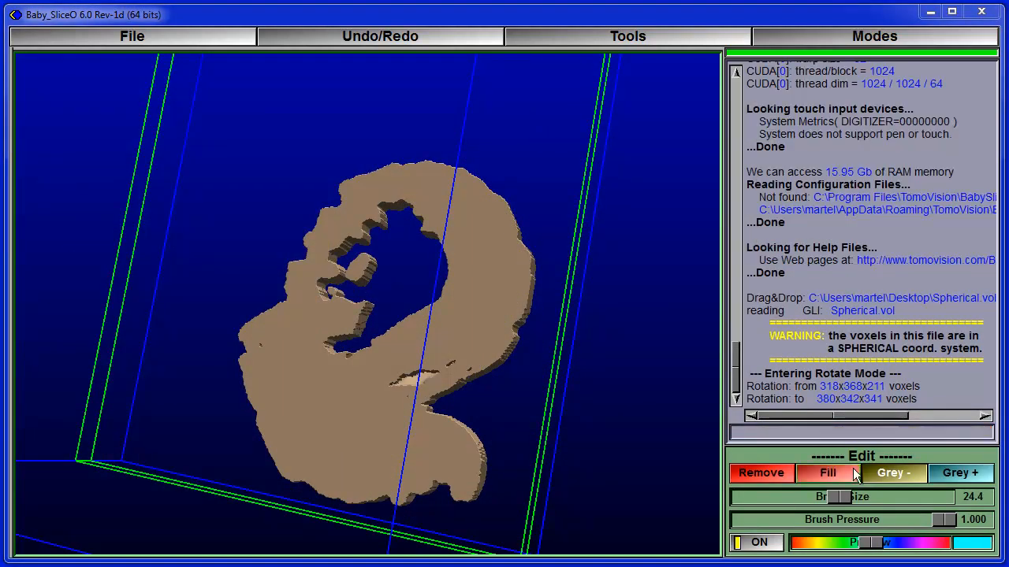
{"action": "left_click", "coordinate": [823, 471]}
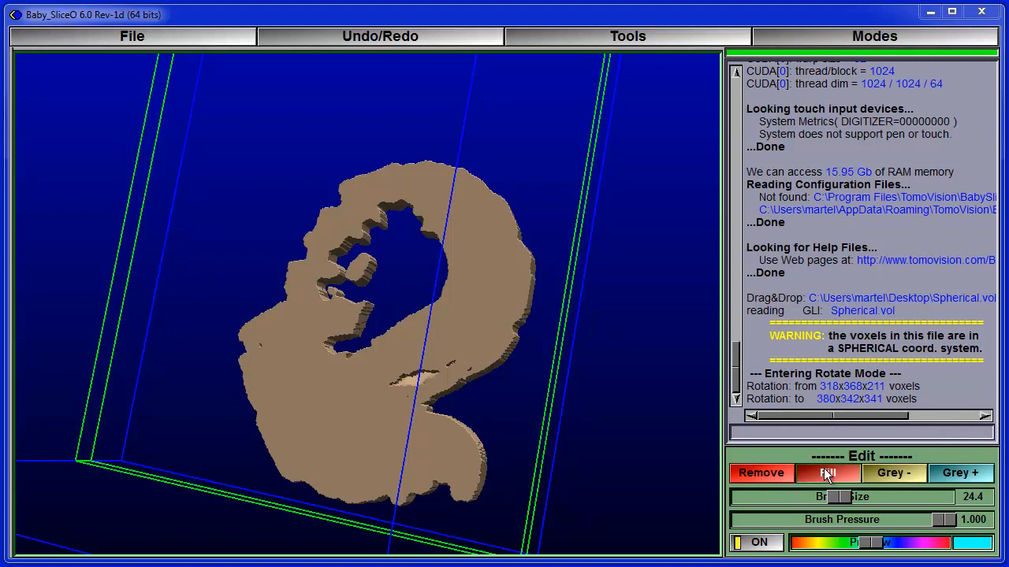
Step: Return to ROI mode and crop the slab's width in X-Z and height in X-Y to a region of 271x268x20 voxels
{"action": "left_click", "coordinate": [820, 35]}
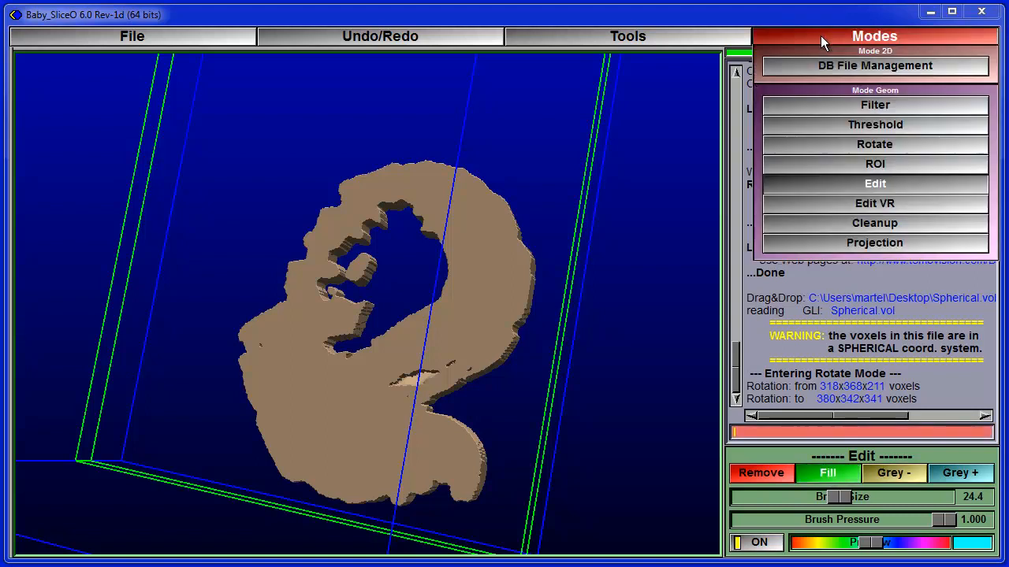
{"action": "left_click", "coordinate": [859, 169]}
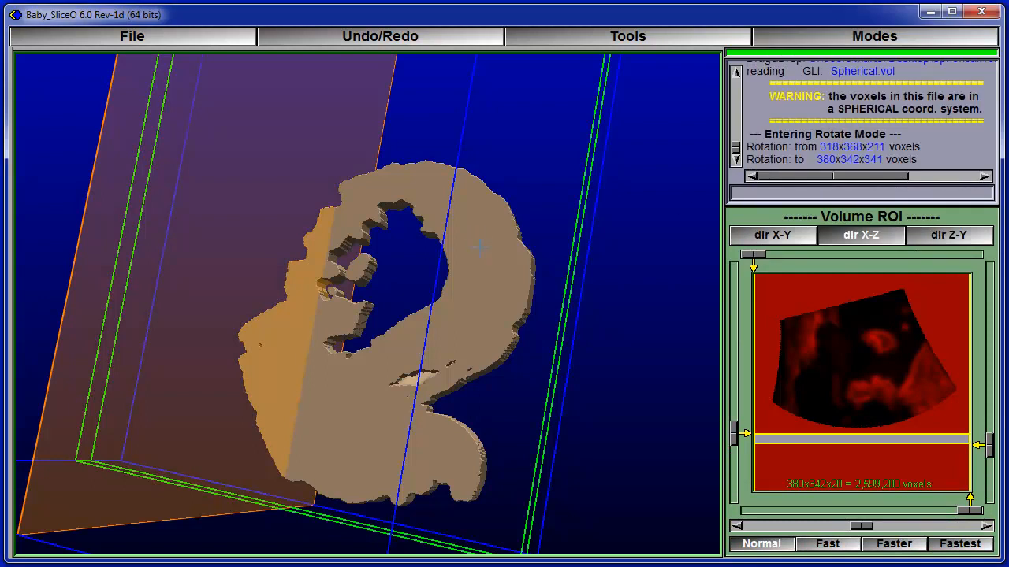
{"action": "left_click_drag", "start_coordinate": [792, 264], "coordinate": [817, 264]}
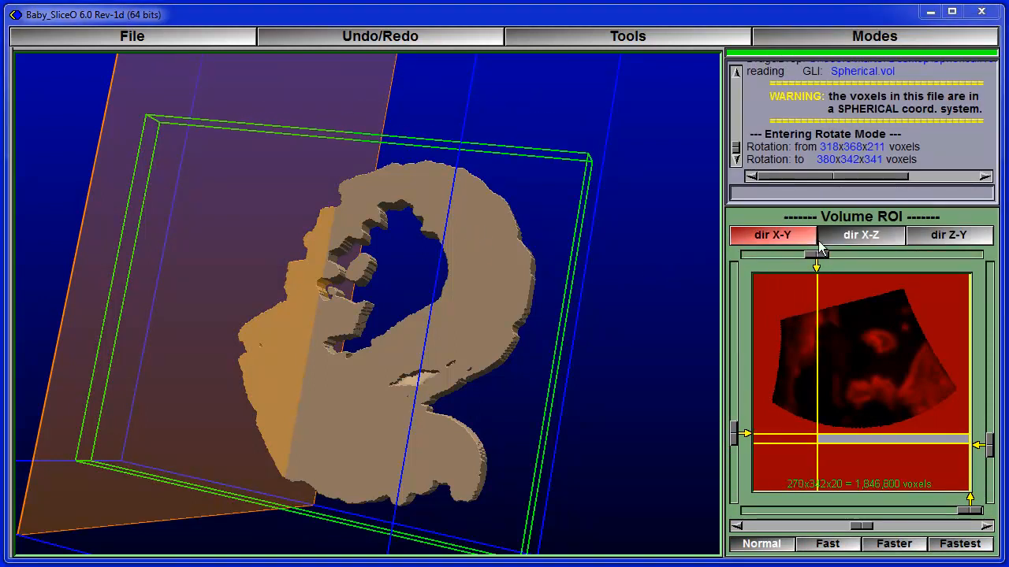
{"action": "left_click", "coordinate": [776, 237]}
{"action": "left_click_drag", "start_coordinate": [988, 473], "coordinate": [989, 424]}
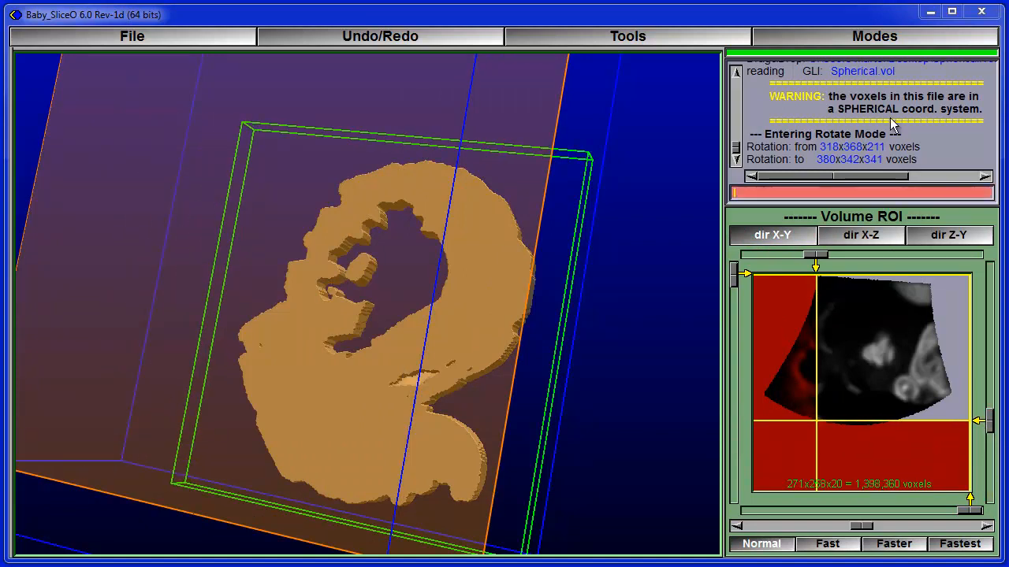
Step: Switch to Edit mode, set the Fill brush size to 31.0 and fill the whole cropped slab into a solid rectangular plate
{"action": "left_click", "coordinate": [843, 37]}
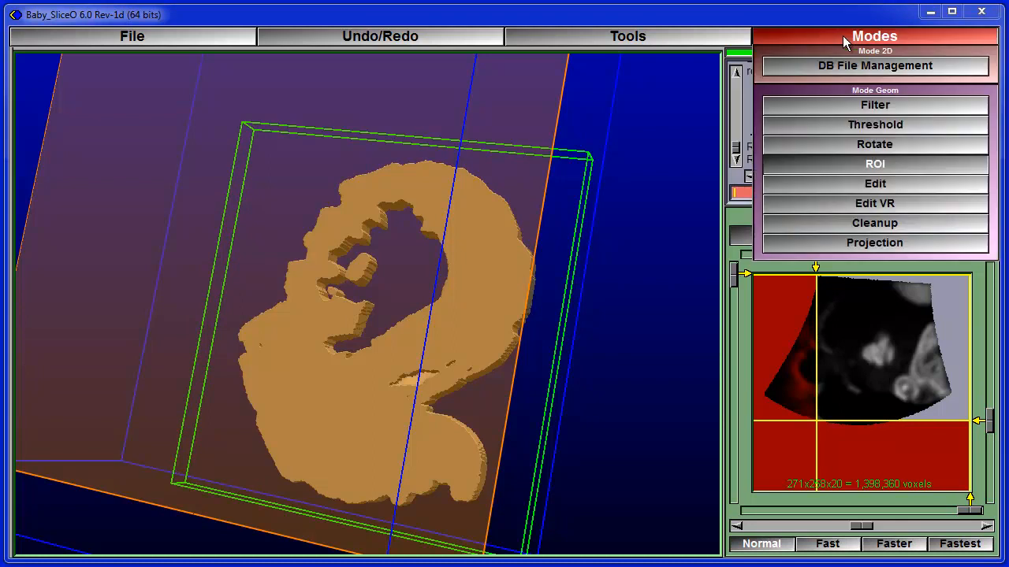
{"action": "left_click", "coordinate": [846, 185]}
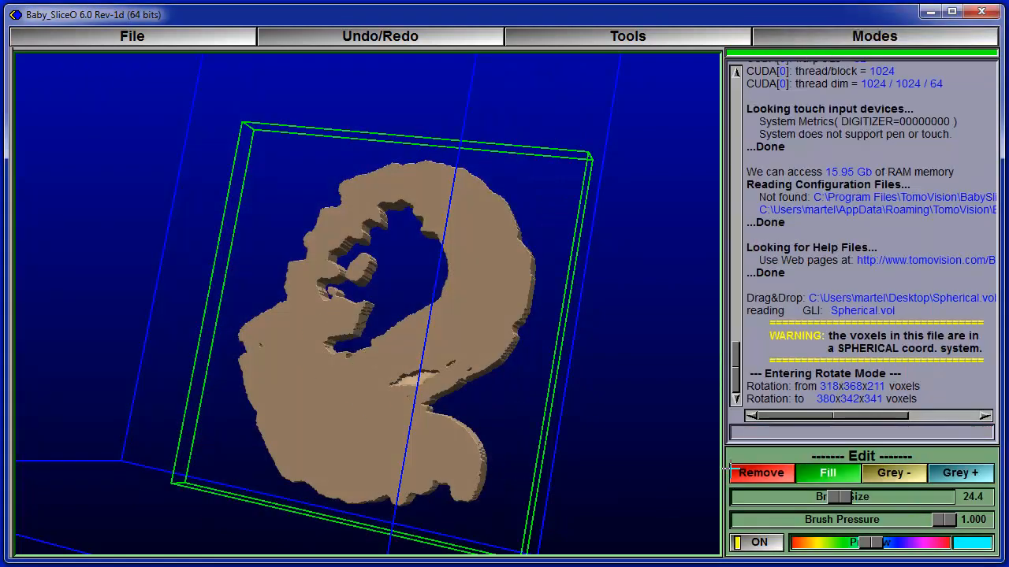
{"action": "left_click", "coordinate": [865, 497]}
{"action": "mouse_move", "coordinate": [408, 269]}
{"action": "left_mouse_down"}
{"action": "mouse_move", "coordinate": [397, 198]}
{"action": "mouse_move", "coordinate": [372, 265]}
{"action": "mouse_move", "coordinate": [263, 156]}
{"action": "mouse_move", "coordinate": [586, 180]}
{"action": "mouse_move", "coordinate": [533, 338]}
{"action": "mouse_move", "coordinate": [498, 518]}
{"action": "mouse_move", "coordinate": [237, 478]}
{"action": "mouse_move", "coordinate": [234, 295]}
{"action": "mouse_move", "coordinate": [247, 464]}
{"action": "mouse_move", "coordinate": [452, 415]}
{"action": "mouse_move", "coordinate": [481, 328]}
{"action": "mouse_move", "coordinate": [499, 352]}
{"action": "left_mouse_up"}
{"action": "mouse_move", "coordinate": [682, 281]}
{"action": "left_mouse_down"}
{"action": "mouse_move", "coordinate": [244, 208]}
{"action": "mouse_move", "coordinate": [255, 205]}
{"action": "left_mouse_up"}
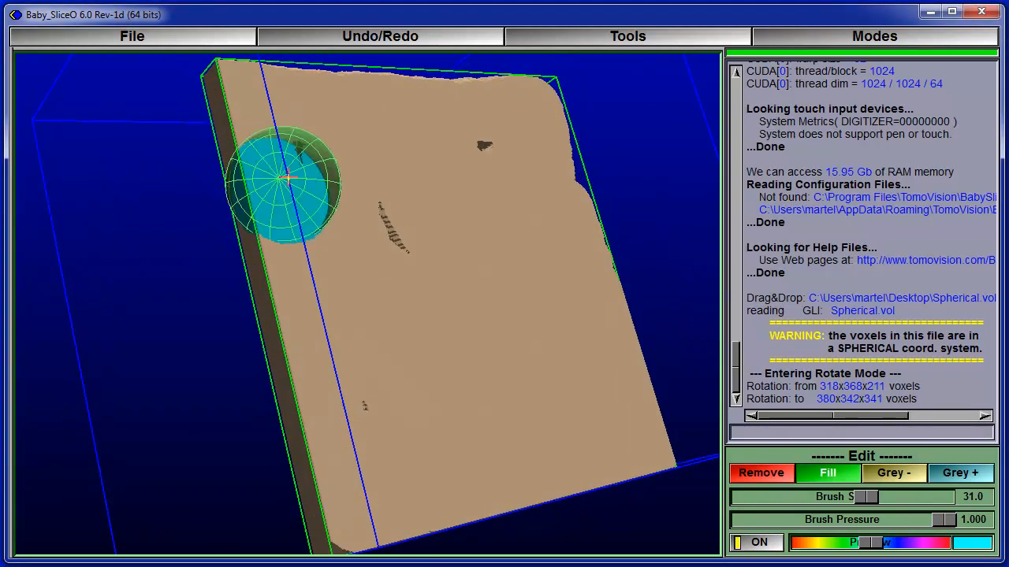
{"action": "mouse_move", "coordinate": [482, 142]}
{"action": "left_mouse_down"}
{"action": "mouse_move", "coordinate": [336, 348]}
{"action": "mouse_move", "coordinate": [345, 484]}
{"action": "mouse_move", "coordinate": [587, 441]}
{"action": "mouse_move", "coordinate": [651, 394]}
{"action": "mouse_move", "coordinate": [589, 140]}
{"action": "mouse_move", "coordinate": [523, 90]}
{"action": "mouse_move", "coordinate": [236, 79]}
{"action": "mouse_move", "coordinate": [185, 86]}
{"action": "left_mouse_up"}
{"action": "mouse_move", "coordinate": [659, 91]}
{"action": "left_mouse_down"}
{"action": "mouse_move", "coordinate": [555, 353]}
{"action": "mouse_move", "coordinate": [613, 220]}
{"action": "left_mouse_up"}
{"action": "mouse_move", "coordinate": [670, 412]}
{"action": "left_mouse_down"}
{"action": "mouse_move", "coordinate": [421, 365]}
{"action": "mouse_move", "coordinate": [81, 360]}
{"action": "mouse_move", "coordinate": [115, 211]}
{"action": "left_mouse_up"}
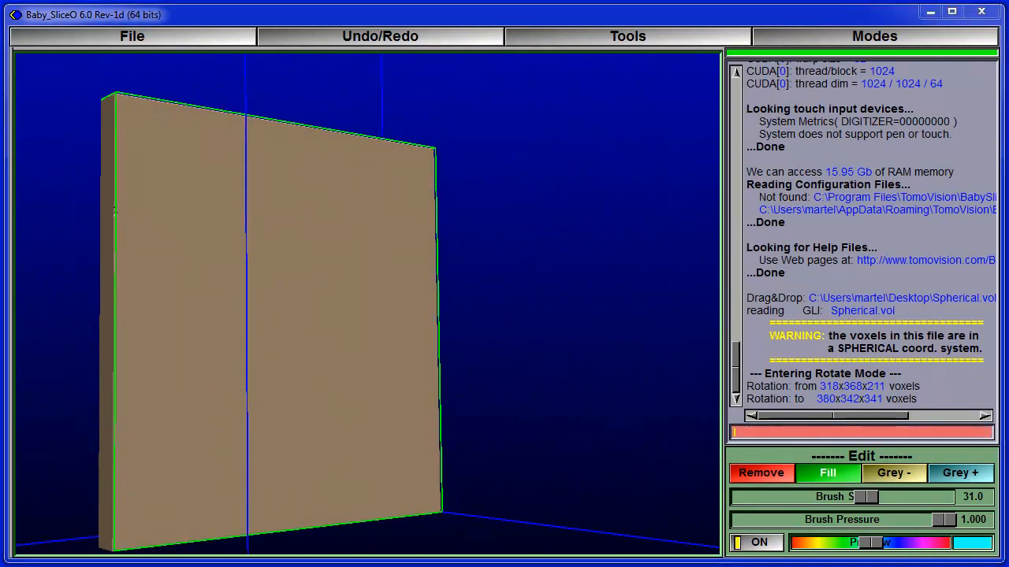
Step: Return to ROI mode and widen the region in X-Y and X-Z to 380x258x299 voxels, including baby and backing plate
{"action": "left_click", "coordinate": [860, 39]}
{"action": "left_click", "coordinate": [855, 162]}
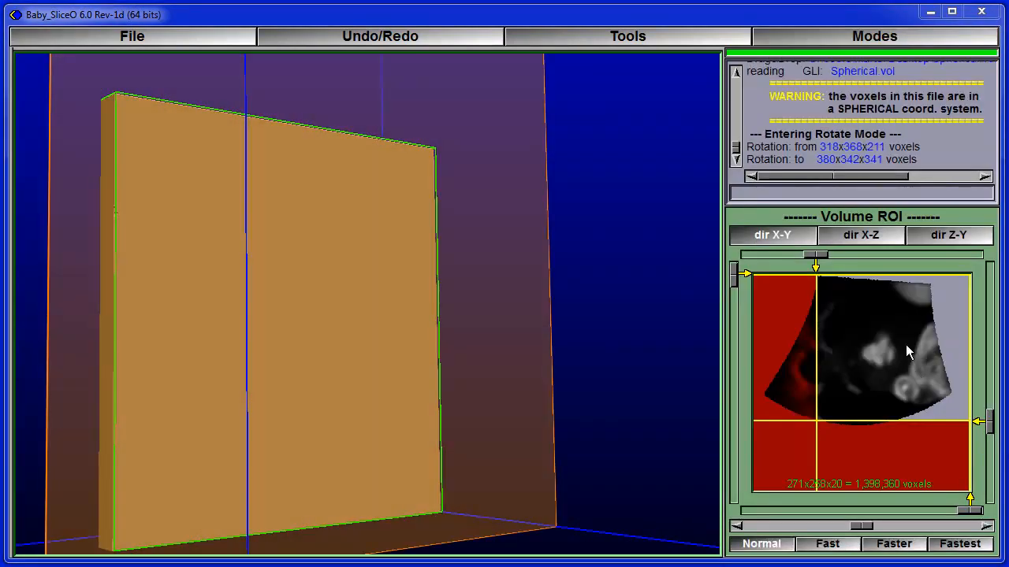
{"action": "left_click_drag", "start_coordinate": [814, 254], "coordinate": [780, 251]}
{"action": "left_click", "coordinate": [843, 236]}
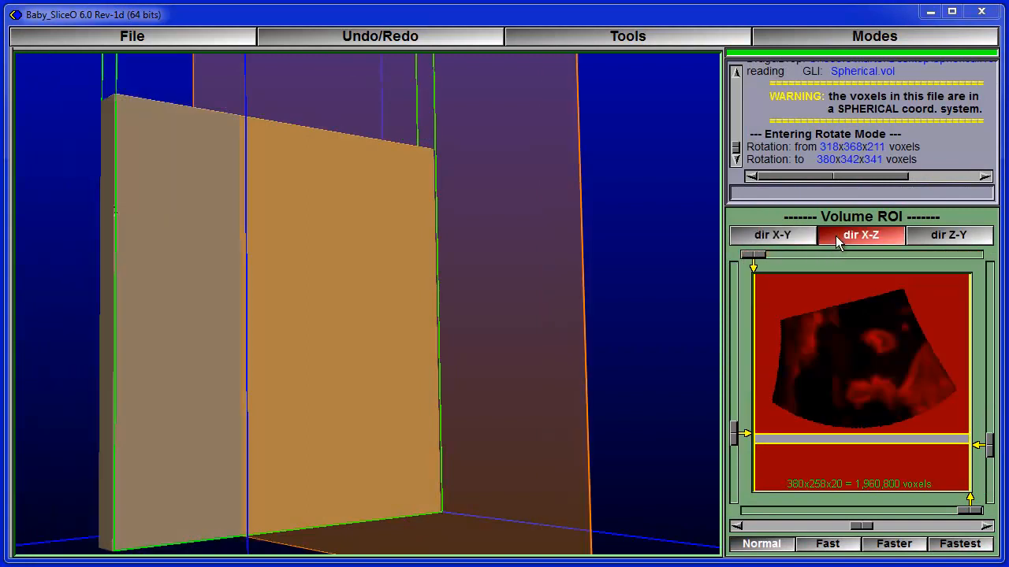
{"action": "left_click_drag", "start_coordinate": [732, 434], "coordinate": [752, 293]}
{"action": "left_click_drag", "start_coordinate": [599, 153], "coordinate": [429, 261]}
{"action": "left_click_drag", "start_coordinate": [79, 186], "coordinate": [111, 234]}
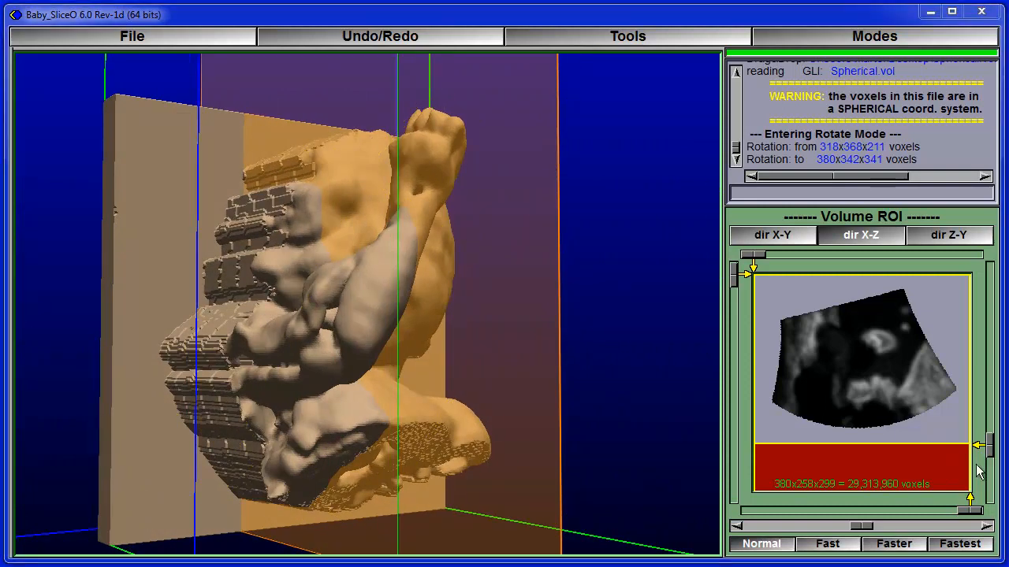
Step: Crop the region in X-Z to 75x258x299 voxels and erase everything inside it with the Remove brush in Edit mode
{"action": "mouse_move", "coordinate": [972, 513]}
{"action": "left_mouse_down"}
{"action": "mouse_move", "coordinate": [927, 518]}
{"action": "mouse_move", "coordinate": [981, 513]}
{"action": "left_mouse_up"}
{"action": "left_click_drag", "start_coordinate": [754, 264], "coordinate": [928, 276]}
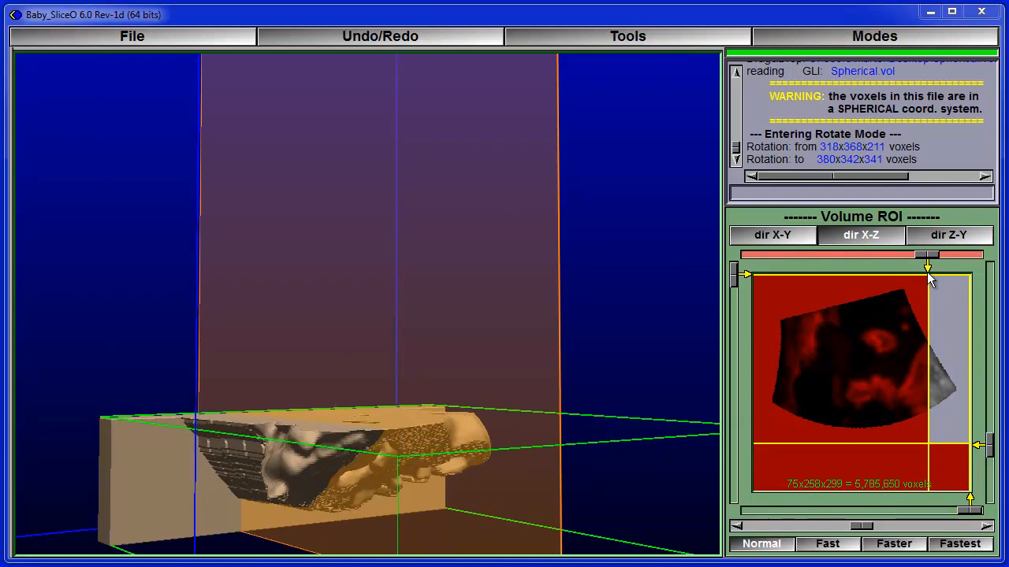
{"action": "left_click", "coordinate": [855, 43]}
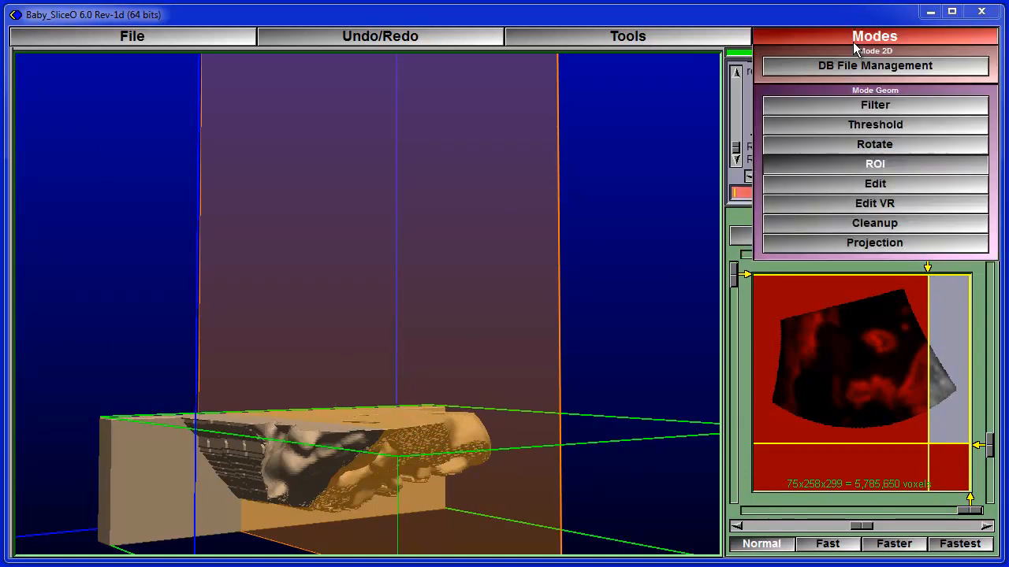
{"action": "left_click", "coordinate": [866, 184]}
{"action": "left_click", "coordinate": [758, 473]}
{"action": "mouse_move", "coordinate": [615, 543]}
{"action": "middle_mouse_down"}
{"action": "mouse_move", "coordinate": [562, 349]}
{"action": "mouse_move", "coordinate": [552, 355]}
{"action": "middle_mouse_up"}
{"action": "mouse_move", "coordinate": [338, 394]}
{"action": "left_mouse_down"}
{"action": "mouse_move", "coordinate": [228, 360]}
{"action": "mouse_move", "coordinate": [389, 432]}
{"action": "mouse_move", "coordinate": [428, 367]}
{"action": "mouse_move", "coordinate": [153, 275]}
{"action": "mouse_move", "coordinate": [452, 410]}
{"action": "mouse_move", "coordinate": [551, 525]}
{"action": "mouse_move", "coordinate": [191, 405]}
{"action": "mouse_move", "coordinate": [236, 388]}
{"action": "mouse_move", "coordinate": [428, 489]}
{"action": "mouse_move", "coordinate": [205, 461]}
{"action": "left_mouse_up"}
{"action": "left_click_drag", "start_coordinate": [455, 213], "coordinate": [341, 351]}
{"action": "left_click_drag", "start_coordinate": [342, 121], "coordinate": [365, 203]}
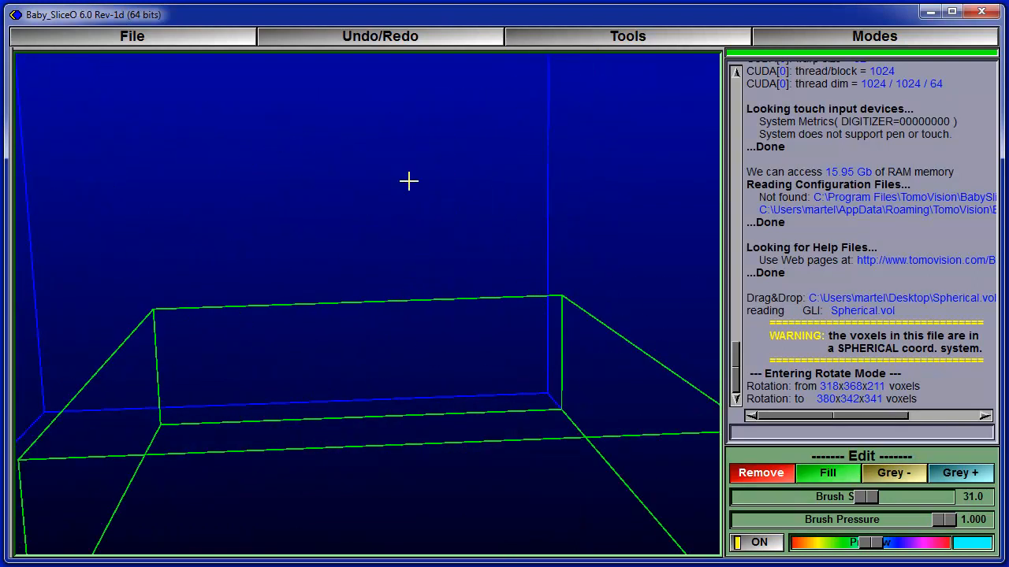
Step: Return to ROI mode, restore the full X width and crop the Z end to 380x258x271 voxels to section the head
{"action": "left_click", "coordinate": [810, 37]}
{"action": "left_click", "coordinate": [859, 165]}
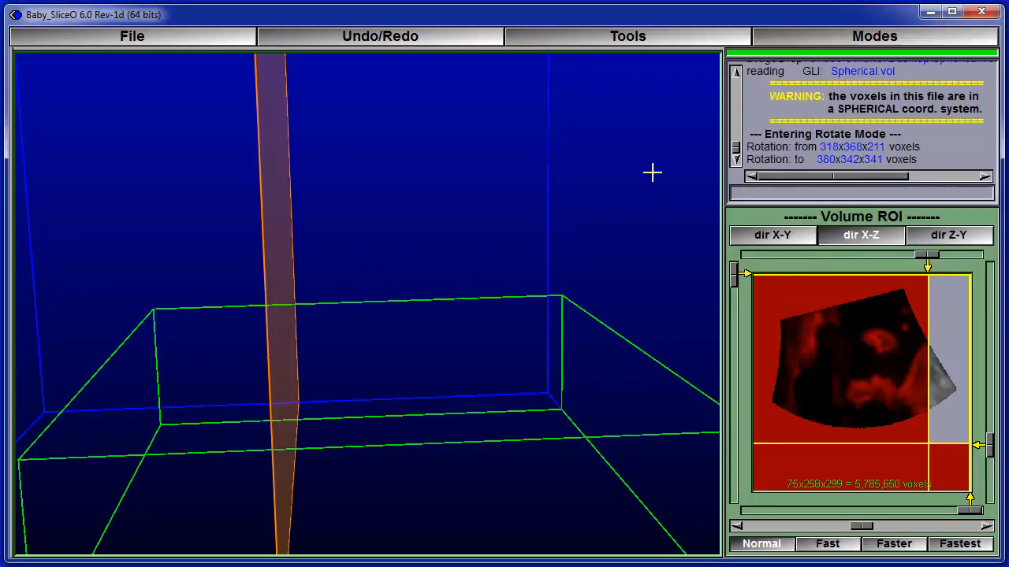
{"action": "left_click_drag", "start_coordinate": [927, 256], "coordinate": [750, 260]}
{"action": "left_click_drag", "start_coordinate": [620, 162], "coordinate": [622, 312]}
{"action": "left_click_drag", "start_coordinate": [651, 375], "coordinate": [626, 385]}
{"action": "left_click_drag", "start_coordinate": [651, 240], "coordinate": [85, 264]}
{"action": "left_click_drag", "start_coordinate": [651, 80], "coordinate": [622, 118]}
{"action": "left_click_drag", "start_coordinate": [985, 449], "coordinate": [990, 429]}
{"action": "left_click_drag", "start_coordinate": [254, 239], "coordinate": [194, 173]}
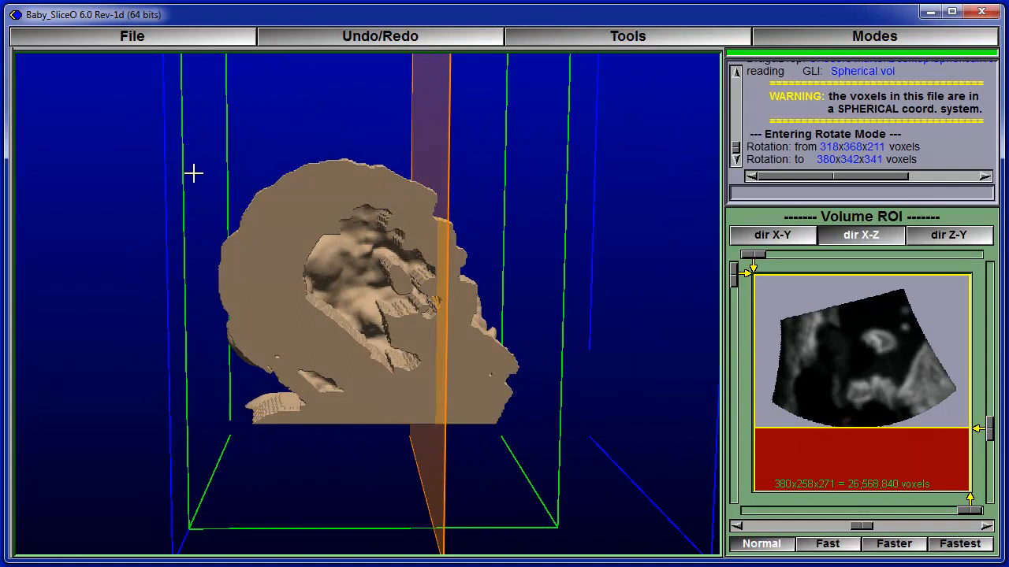
Step: Switch to Edit mode and turn on Hole Filling with a filling radius of 0 to close the head's cavities
{"action": "left_click", "coordinate": [812, 36]}
{"action": "left_click", "coordinate": [867, 184]}
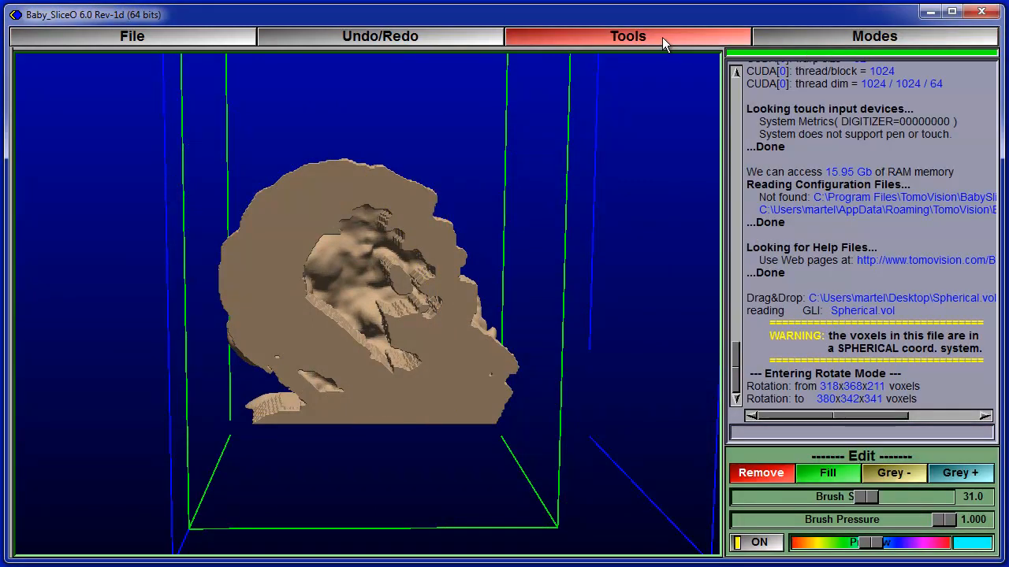
{"action": "left_click", "coordinate": [662, 37]}
{"action": "left_click", "coordinate": [550, 306]}
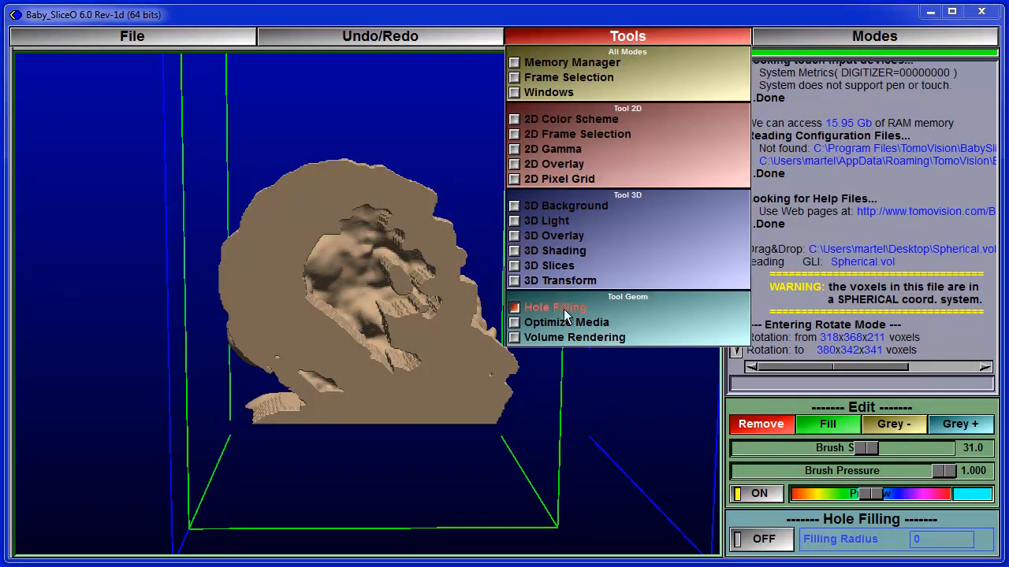
{"action": "left_click", "coordinate": [733, 539]}
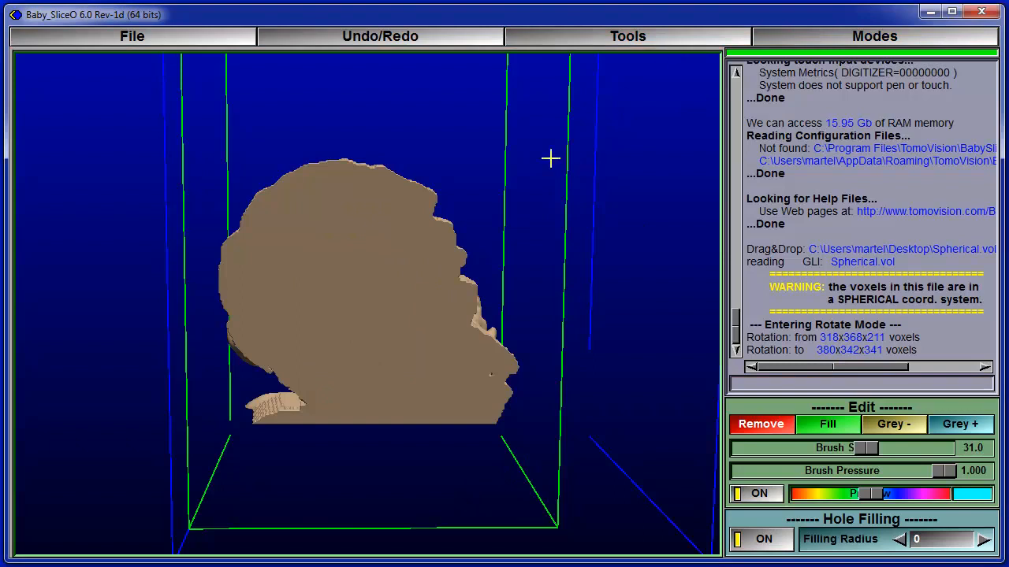
{"action": "mouse_move", "coordinate": [671, 182]}
{"action": "left_mouse_down"}
{"action": "mouse_move", "coordinate": [489, 236]}
{"action": "mouse_move", "coordinate": [626, 189]}
{"action": "mouse_move", "coordinate": [657, 192]}
{"action": "left_mouse_up"}
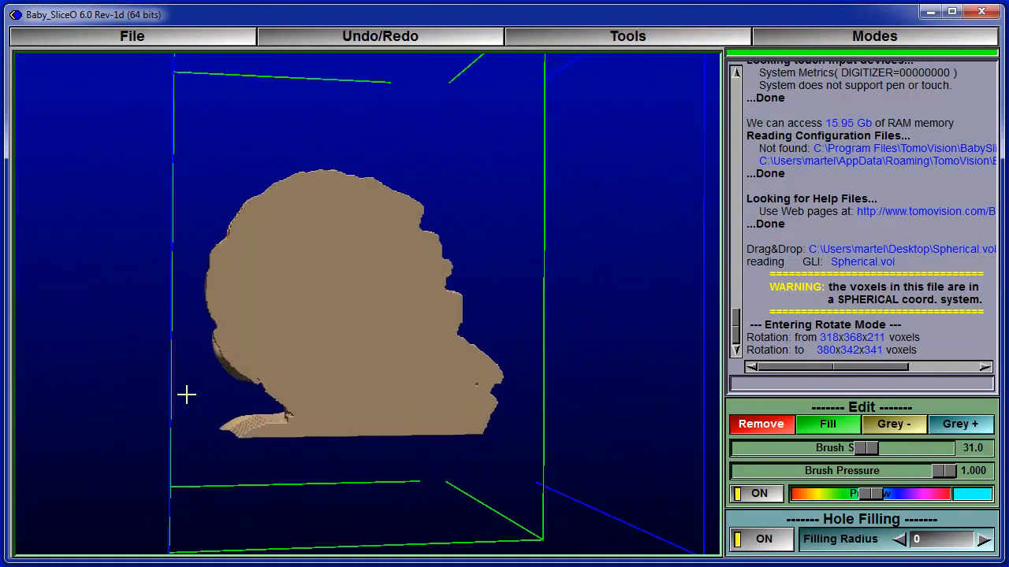
Step: Replace the Hole Filling tool with Optimize Media and hollow the model using the Empty option
{"action": "left_click", "coordinate": [604, 36]}
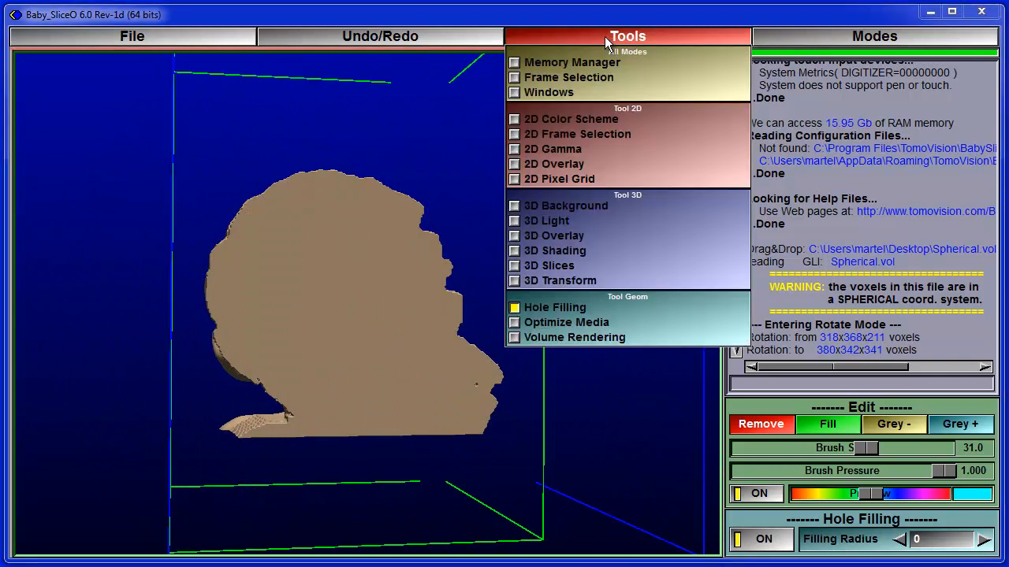
{"action": "left_click", "coordinate": [522, 313]}
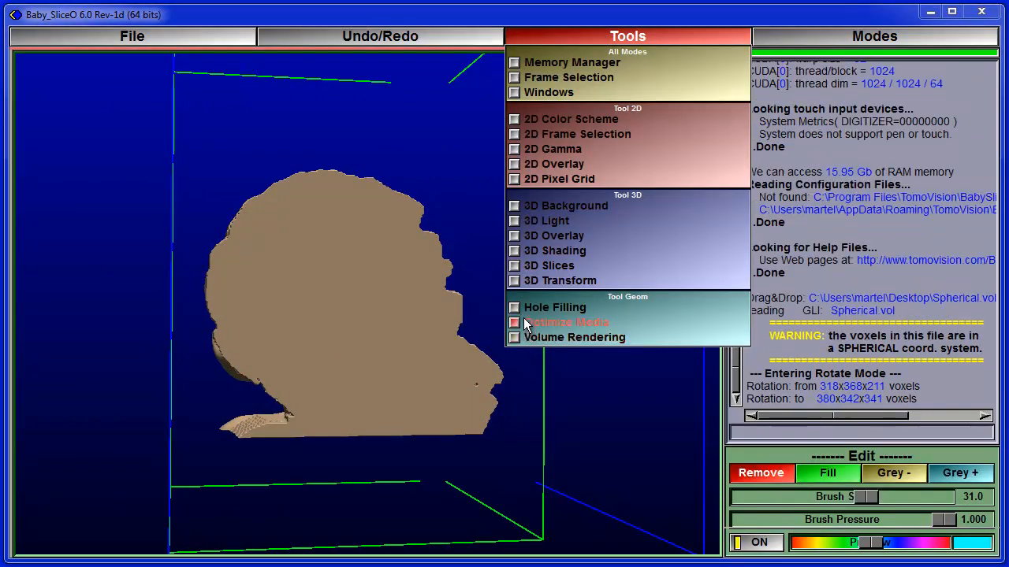
{"action": "left_click", "coordinate": [524, 322]}
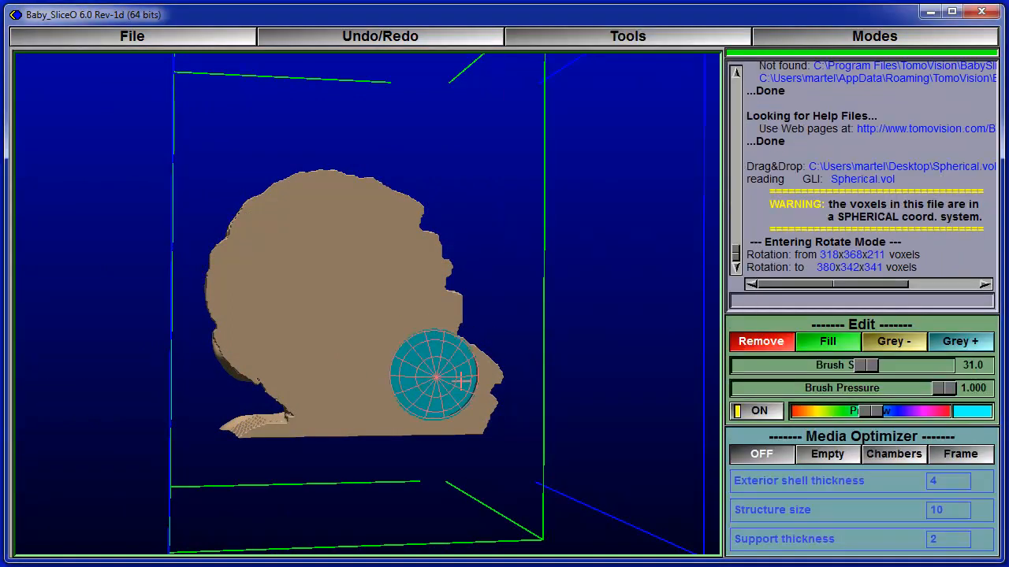
{"action": "left_click", "coordinate": [827, 455]}
{"action": "left_click_drag", "start_coordinate": [658, 236], "coordinate": [545, 279]}
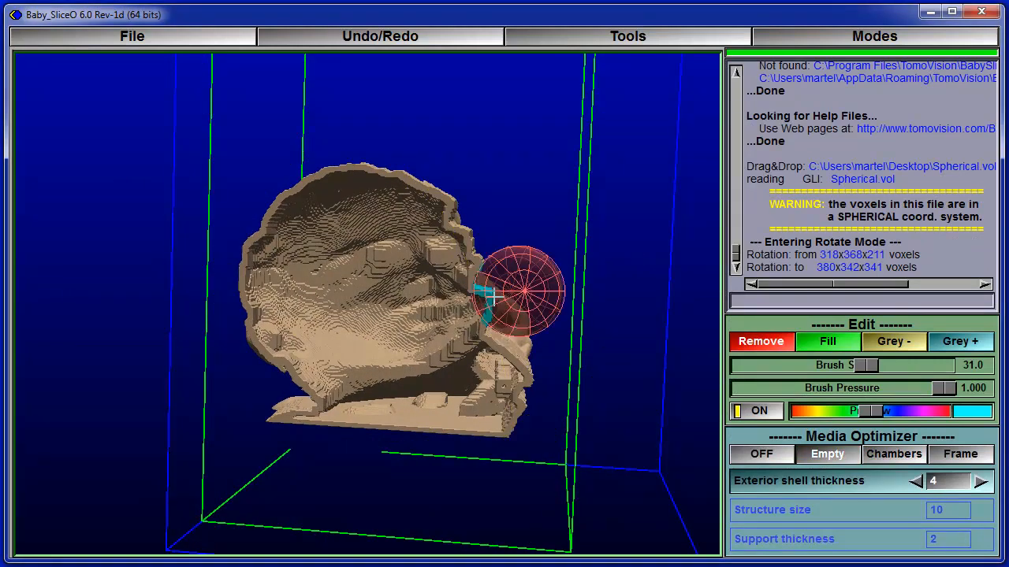
{"action": "left_click_drag", "start_coordinate": [131, 358], "coordinate": [162, 355]}
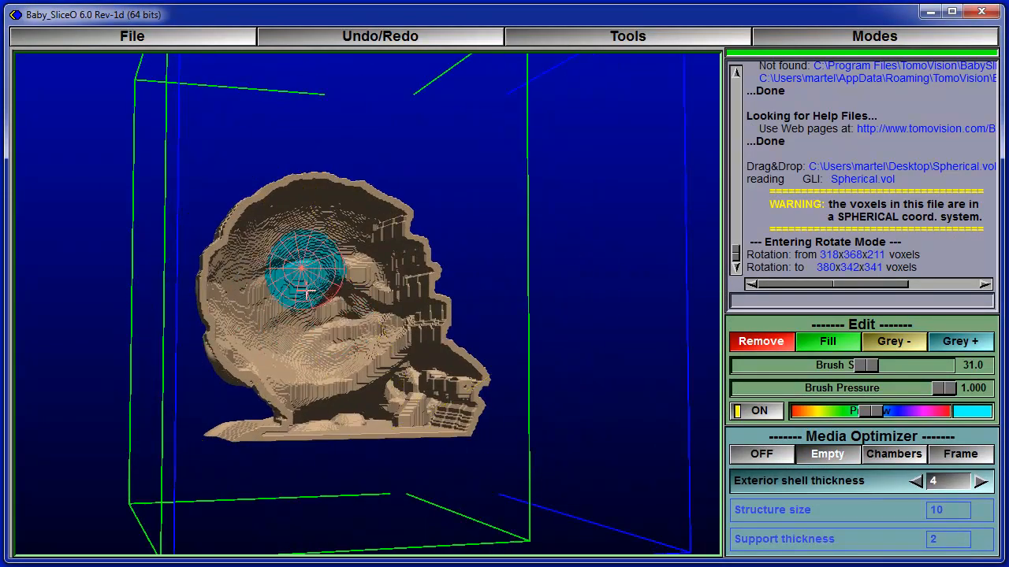
Step: Switch the media optimizer to Frame, set the structure size to 19 and increase the support thickness
{"action": "left_click", "coordinate": [960, 456]}
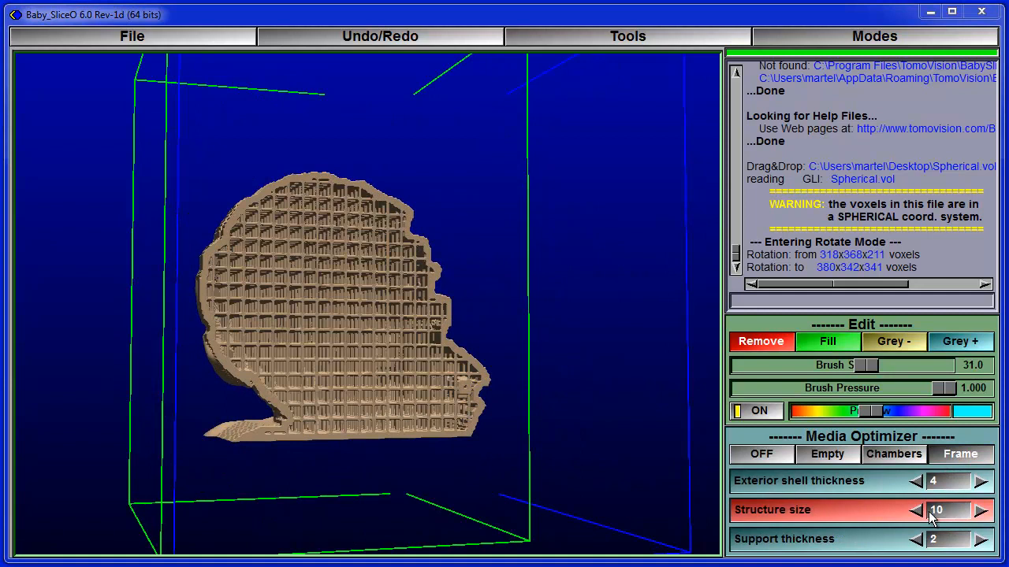
{"action": "scroll", "coordinate": [925, 510], "scroll_direction": "up", "scroll_amount": 7}
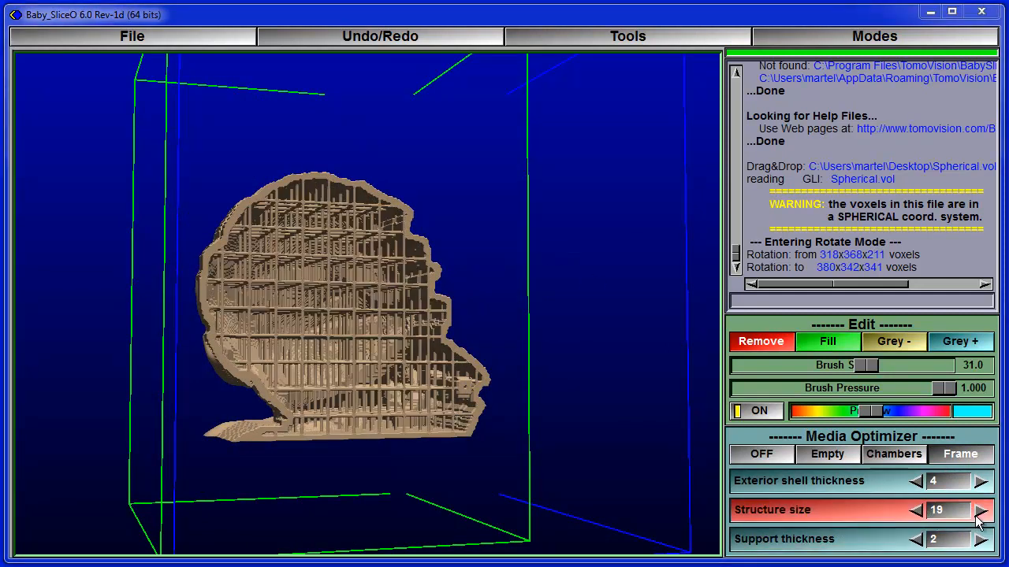
{"action": "left_click", "coordinate": [980, 540]}
{"action": "left_click_drag", "start_coordinate": [531, 230], "coordinate": [520, 260]}
Step: Return to ROI mode and extend the region's Z end to 380x258x341 voxels to include the whole backing plate
{"action": "left_click", "coordinate": [819, 38]}
{"action": "left_click", "coordinate": [855, 164]}
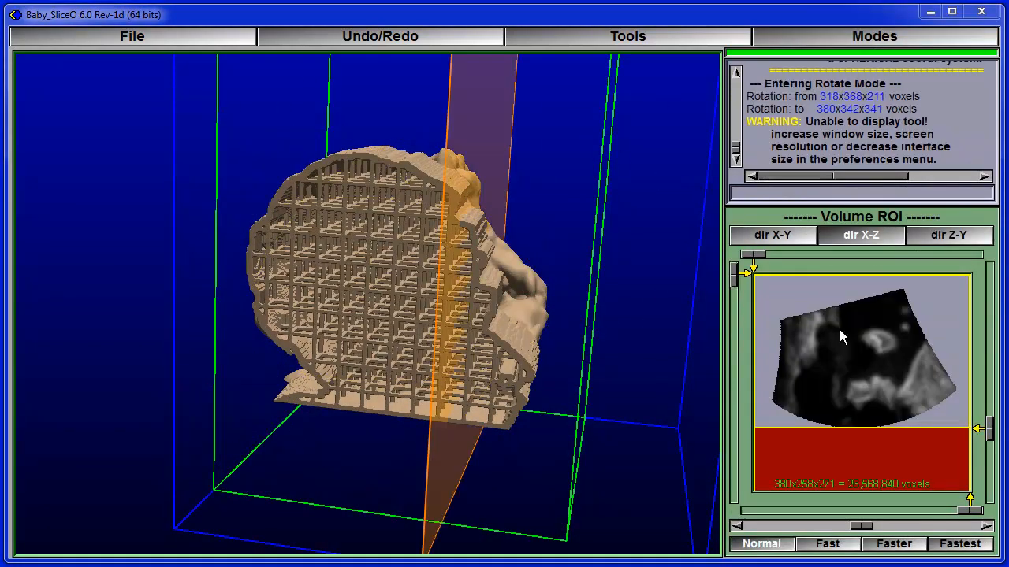
{"action": "left_click_drag", "start_coordinate": [991, 426], "coordinate": [990, 467]}
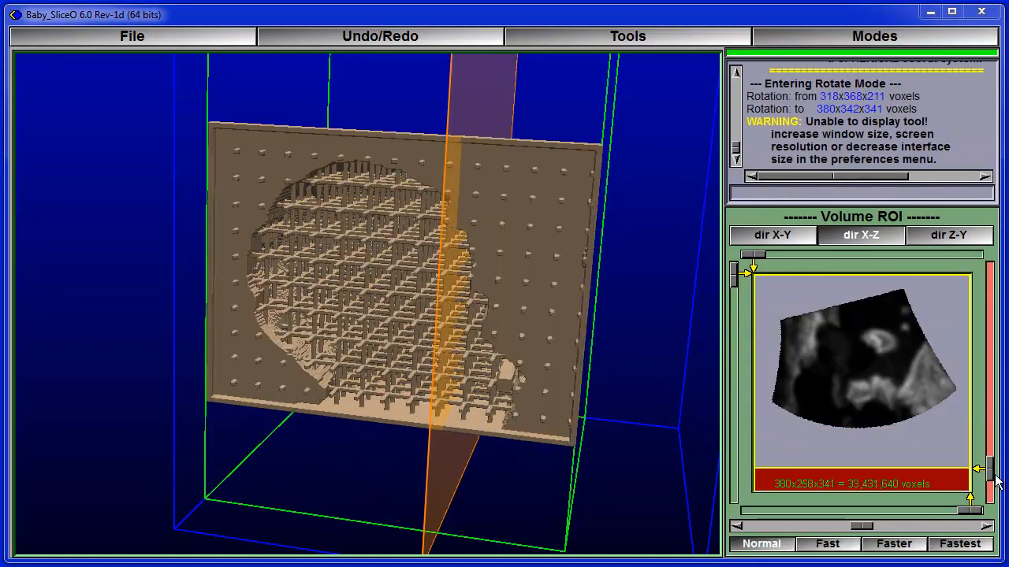
{"action": "left_click_drag", "start_coordinate": [696, 338], "coordinate": [308, 108]}
Step: Save the geometry to the Desktop as Spherical.stl in STL BINARY format and view the finished model from the front
{"action": "left_click", "coordinate": [126, 40]}
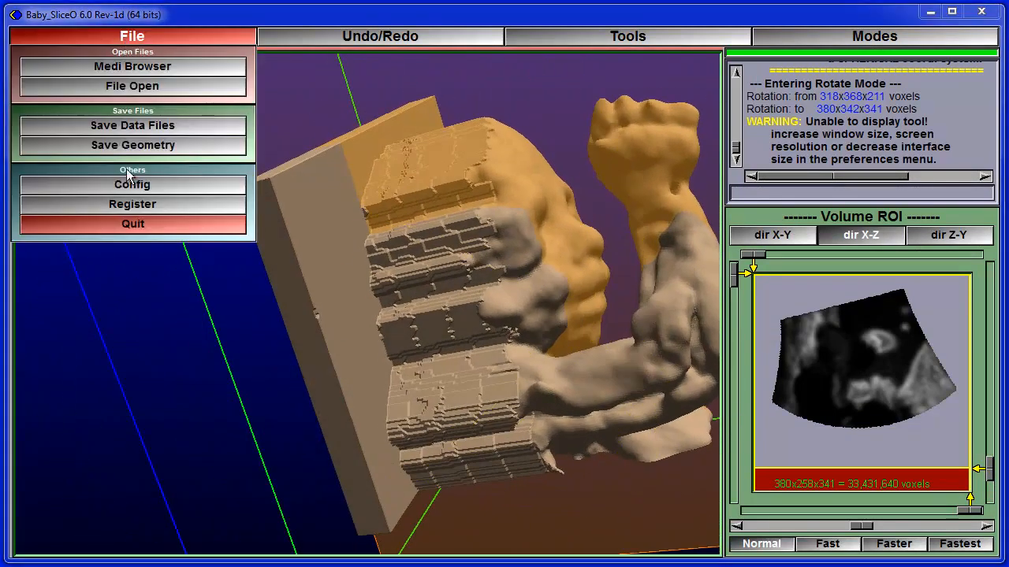
{"action": "left_click", "coordinate": [221, 140]}
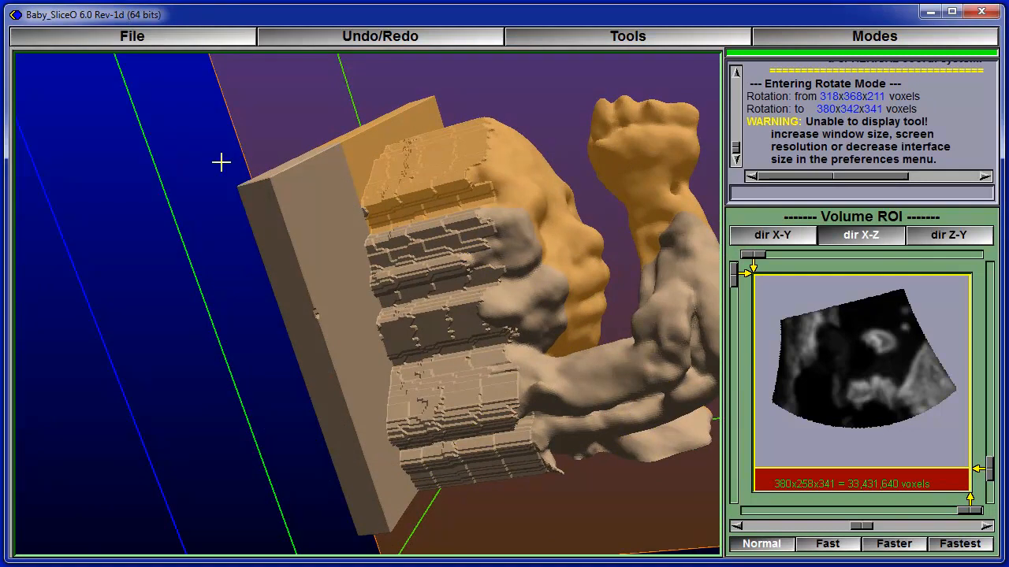
{"action": "left_click", "coordinate": [131, 35]}
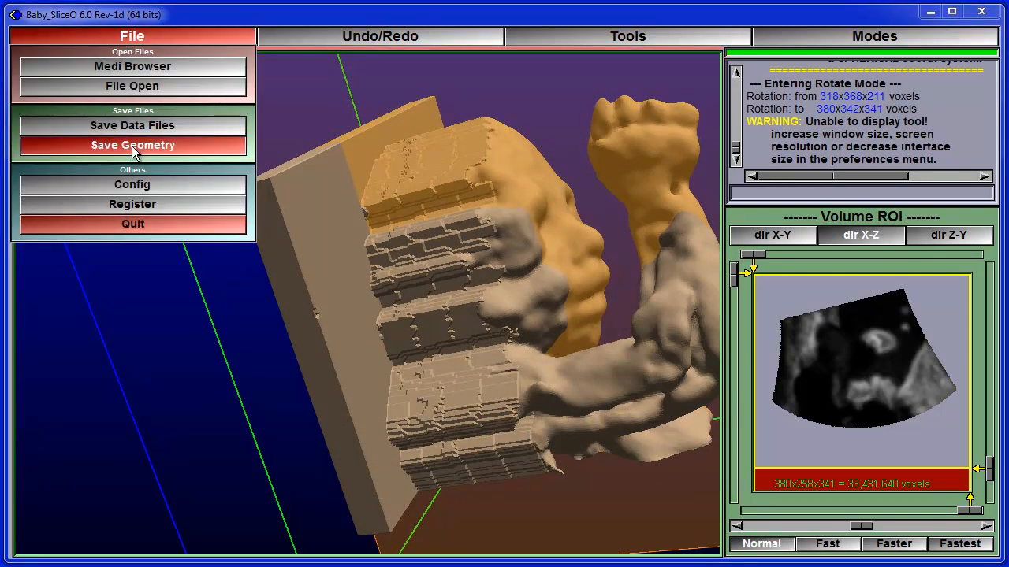
{"action": "left_click", "coordinate": [133, 145]}
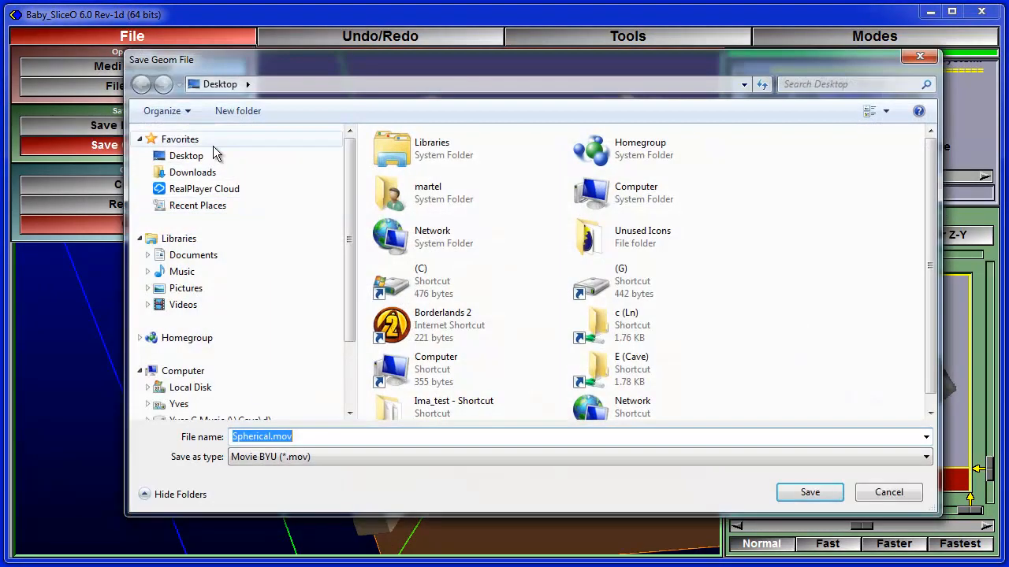
{"action": "left_click", "coordinate": [311, 462]}
{"action": "left_click", "coordinate": [283, 531]}
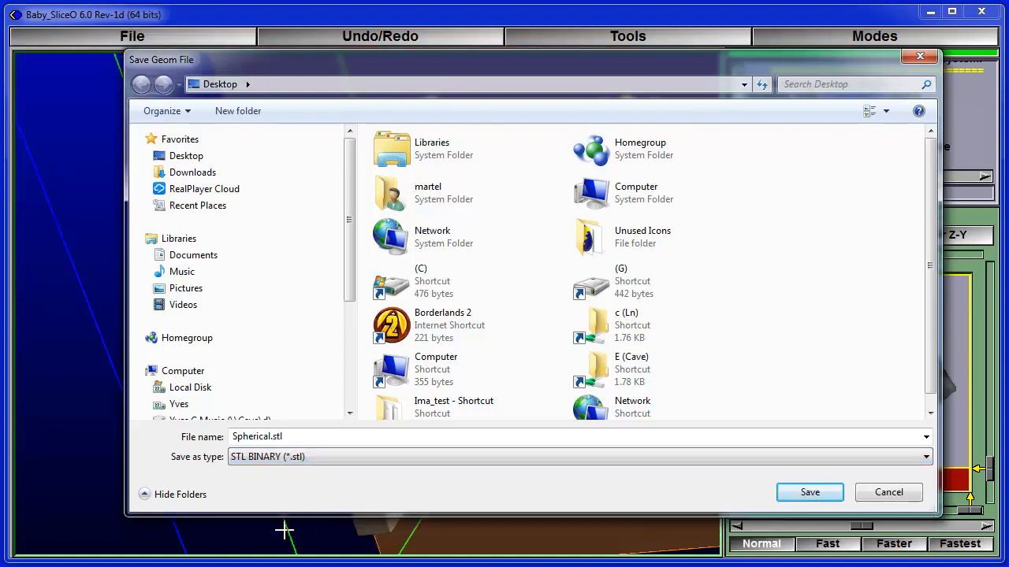
{"action": "left_click", "coordinate": [796, 502]}
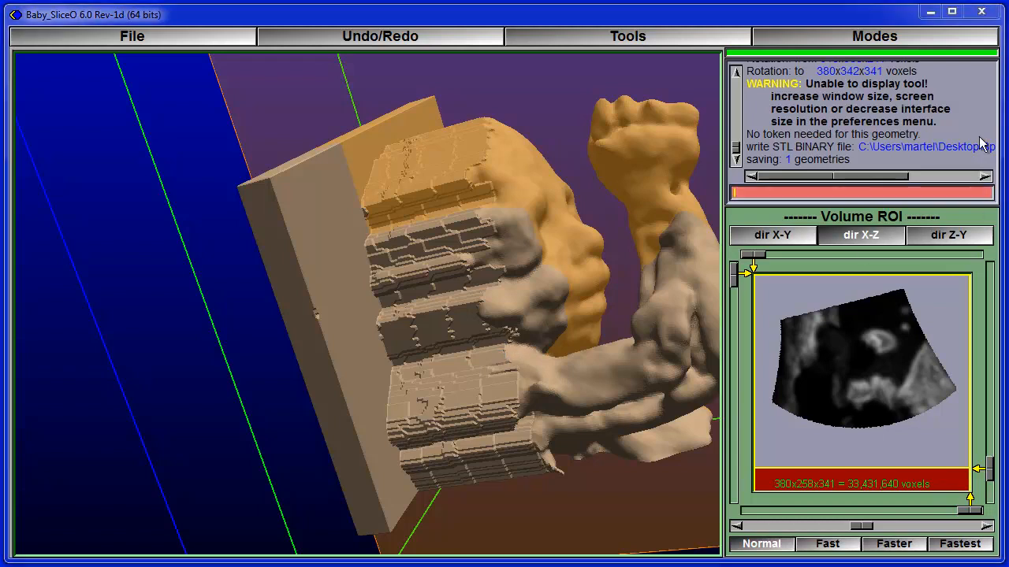
{"action": "left_click_drag", "start_coordinate": [620, 214], "coordinate": [415, 221]}
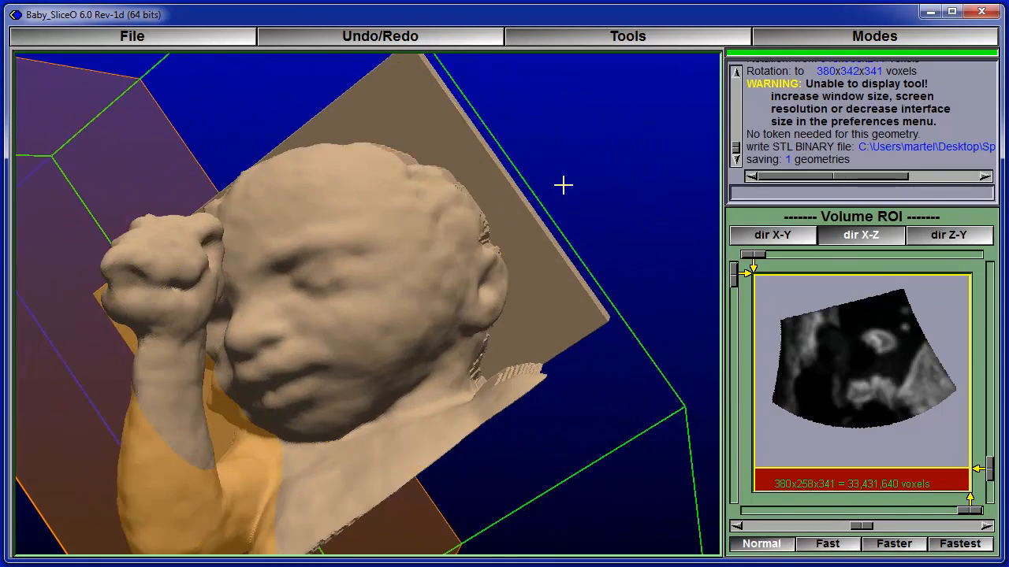